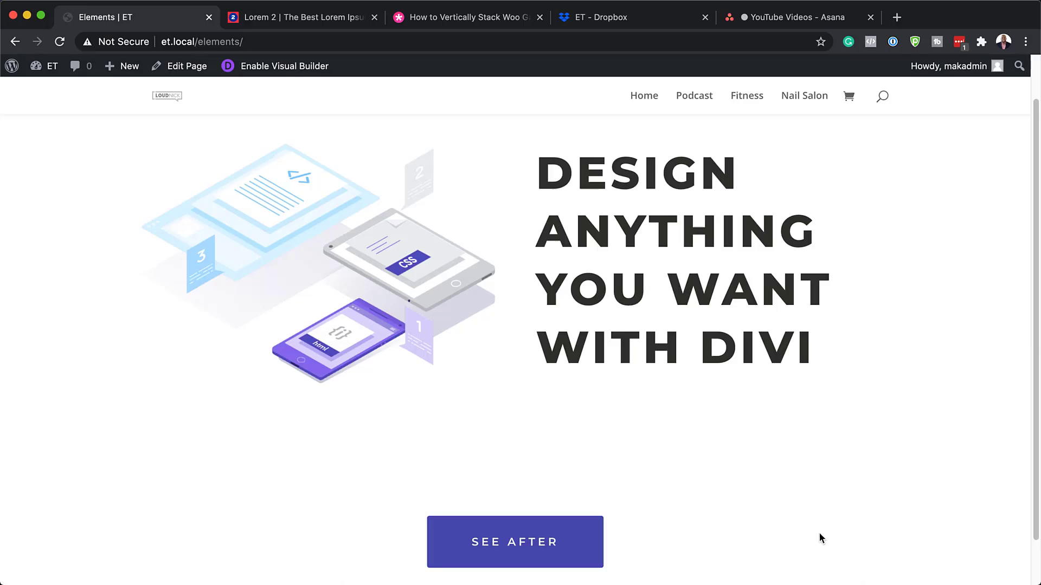
left_click(574, 543)
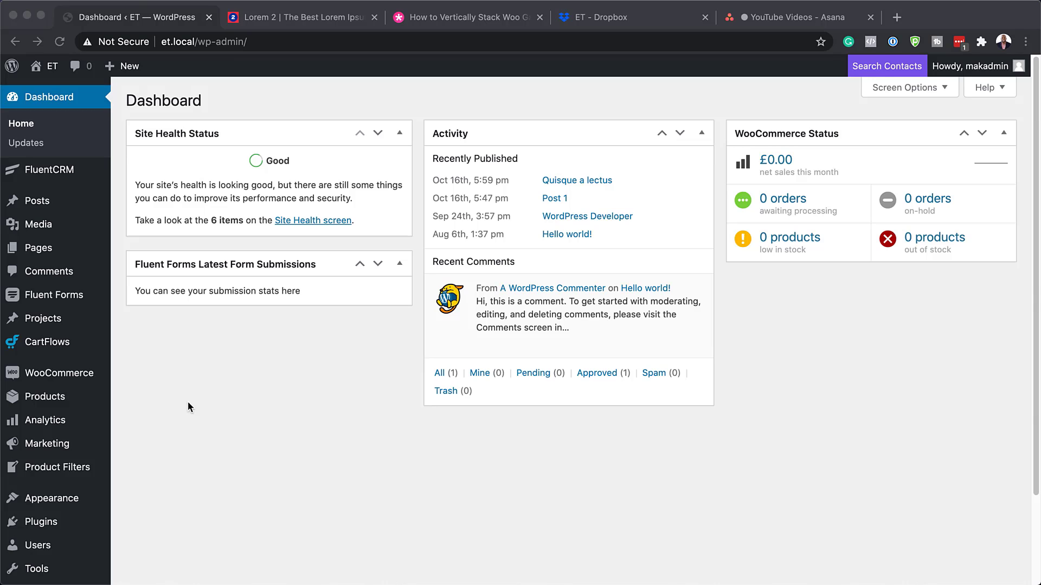
Create a new WordPress page titled "Design" and open it in the Divi Builder.
left_click(118, 272)
mouse_move(48, 252)
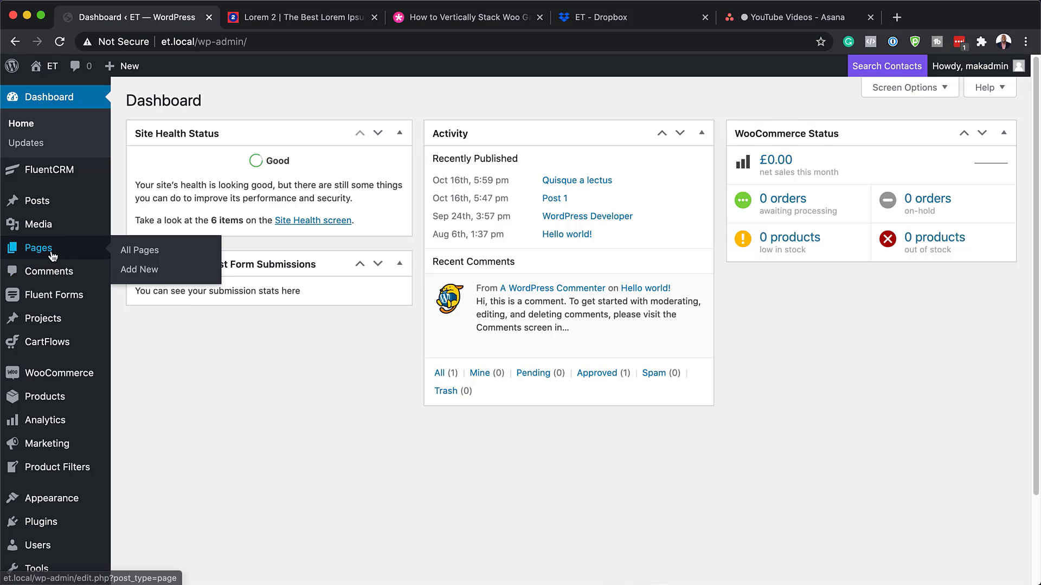
left_click(158, 275)
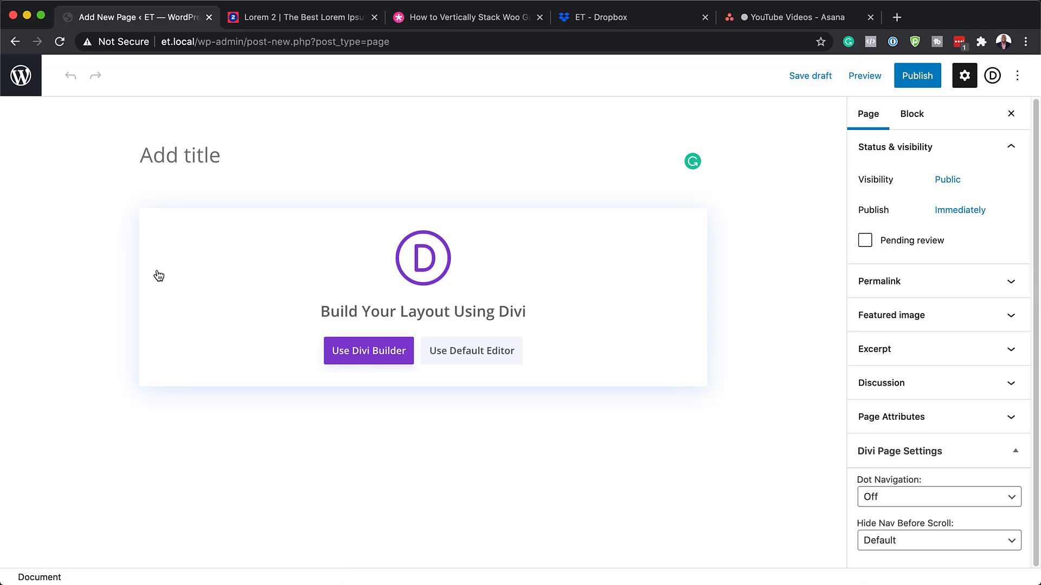
type("Design")
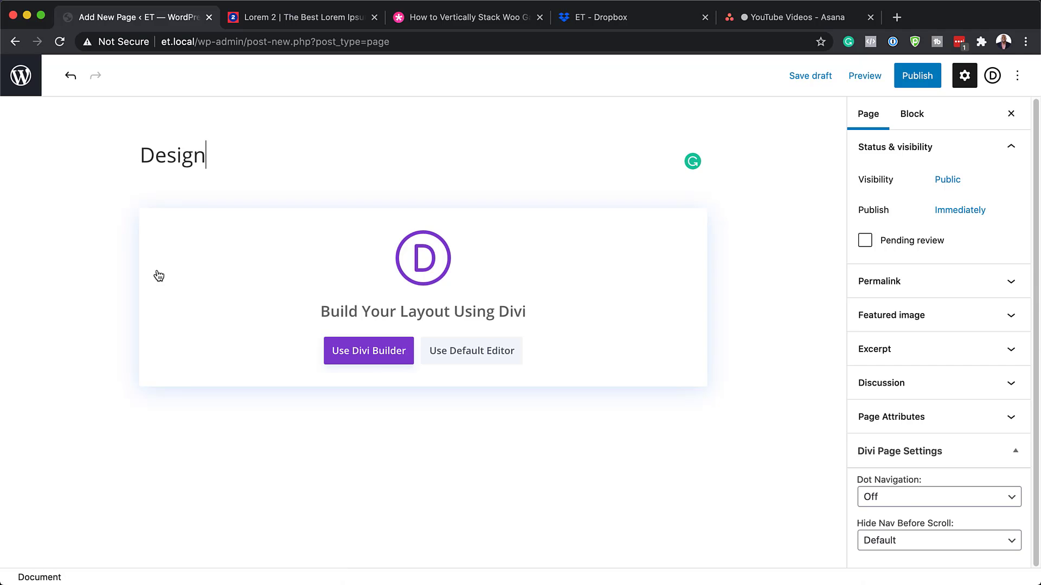
left_click(368, 361)
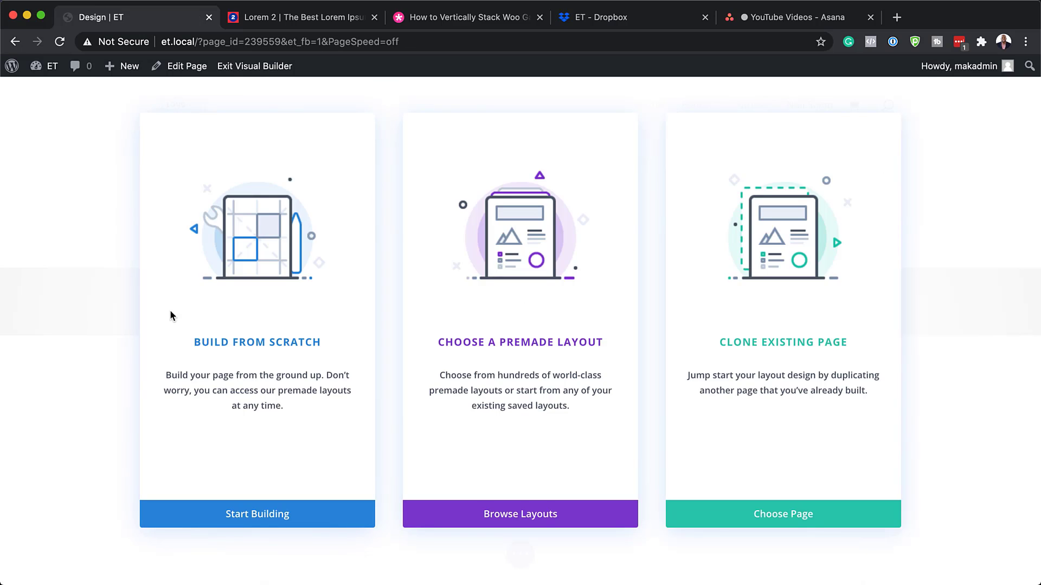
Build the page from scratch, starting with a row of two equal columns.
left_click(265, 347)
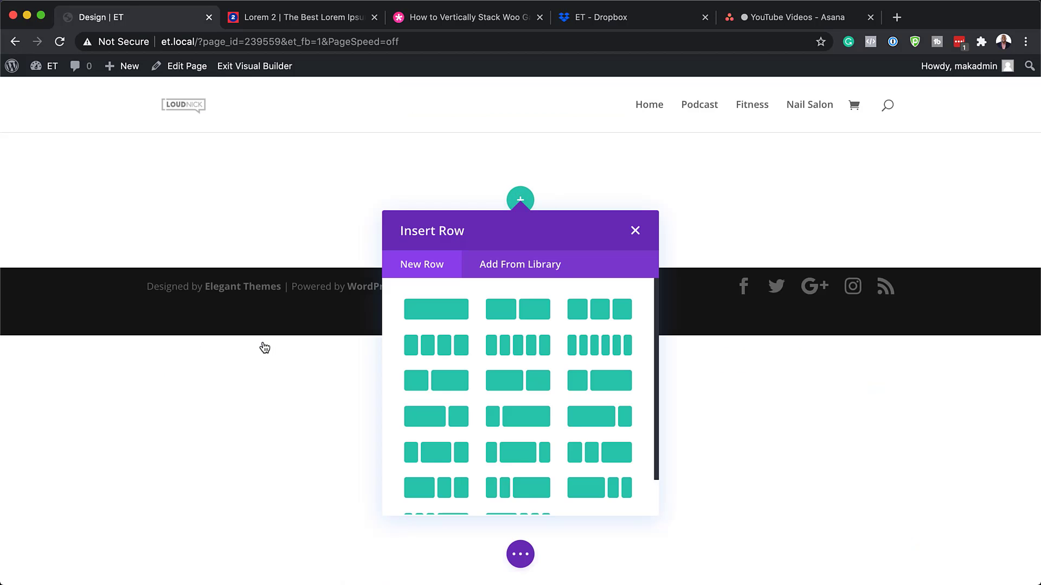
left_click(536, 310)
key("Escape")
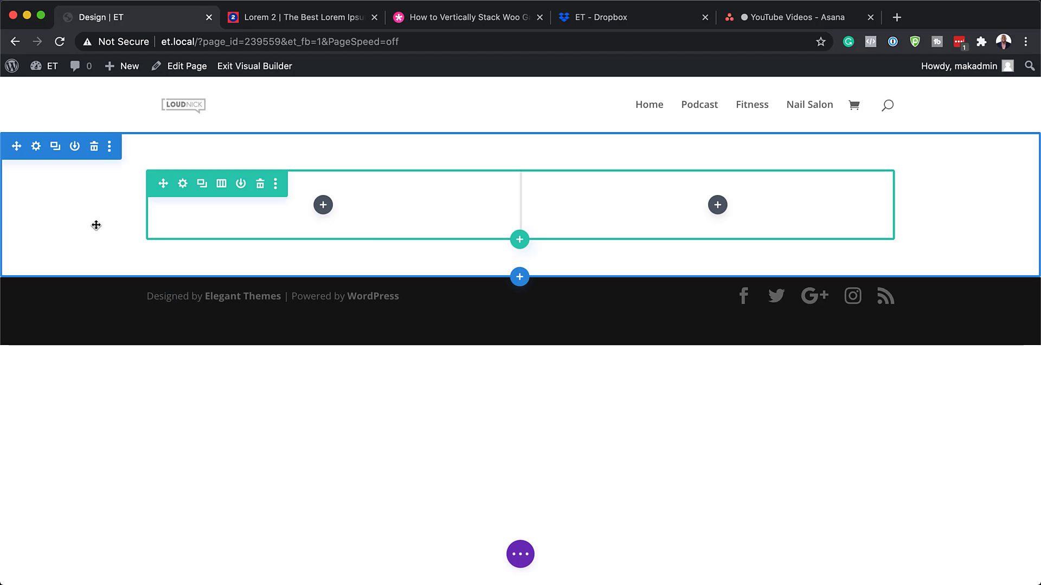
Give the section a top divider in the layered wave style, coloured white (#ffffff), with a height of 5vw.
left_click(36, 148)
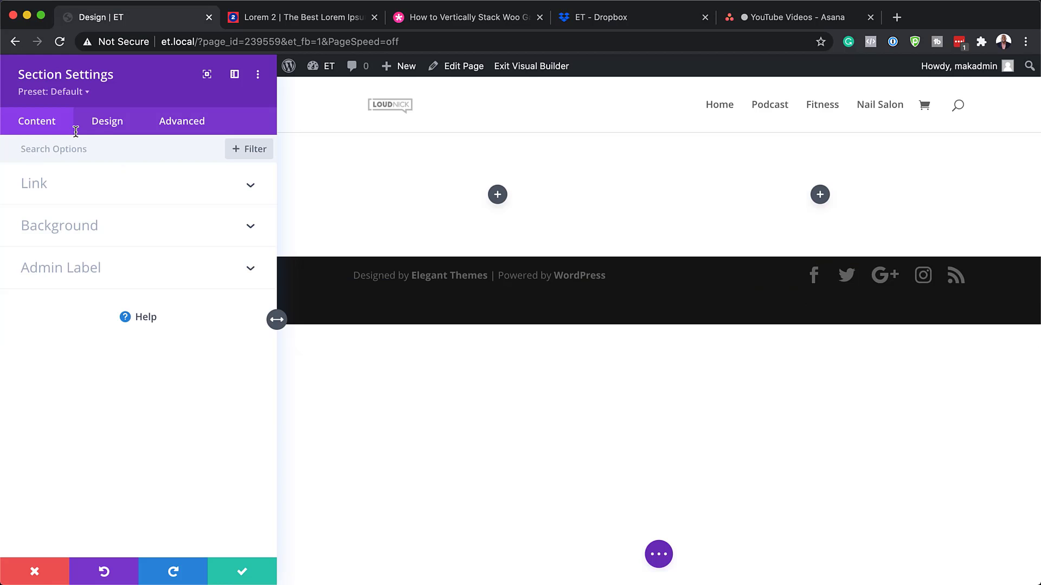
left_click(108, 124)
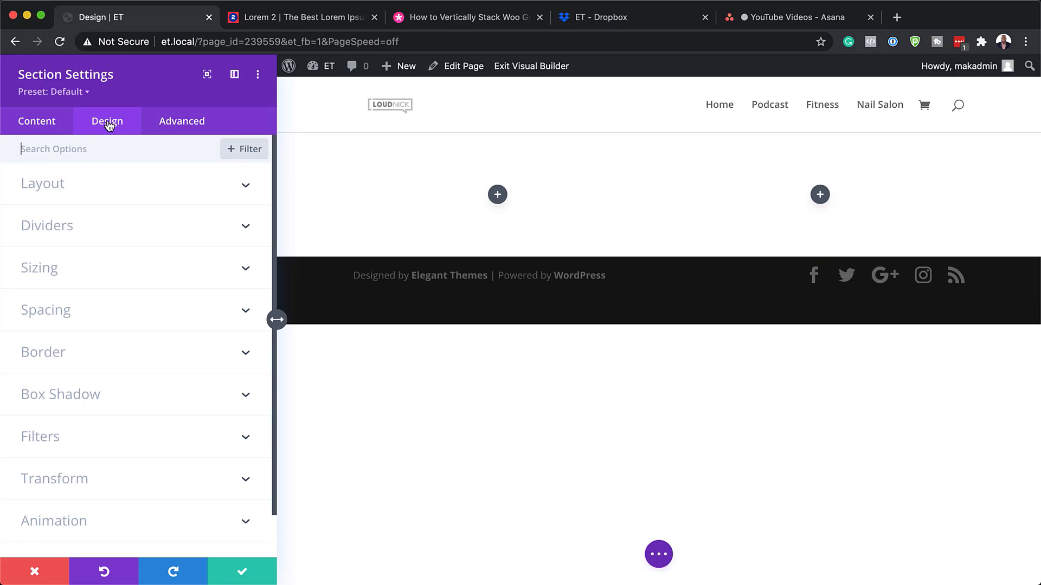
left_click(64, 237)
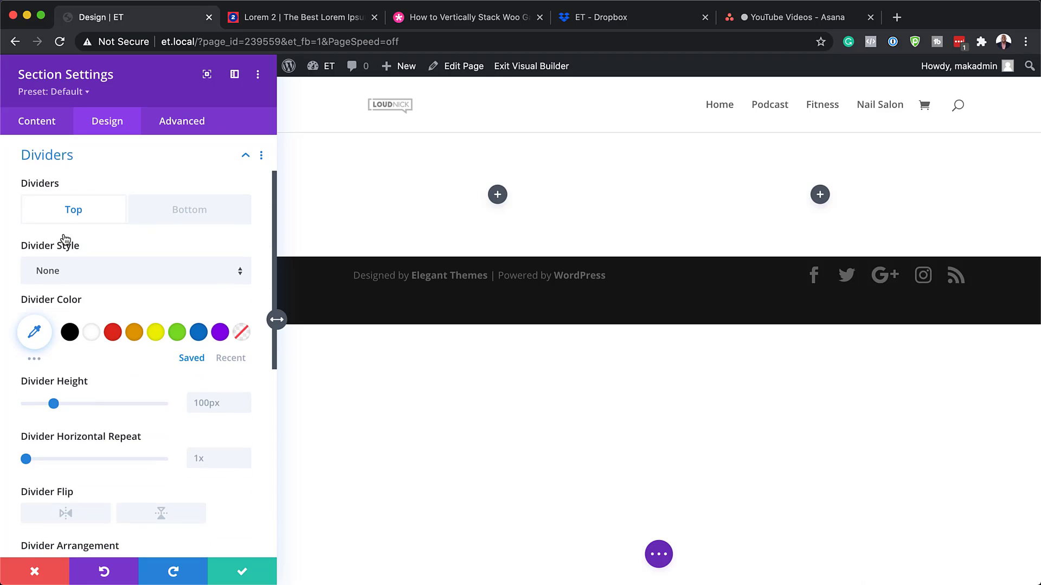
left_click(82, 273)
scroll(132, 397, "down", 6)
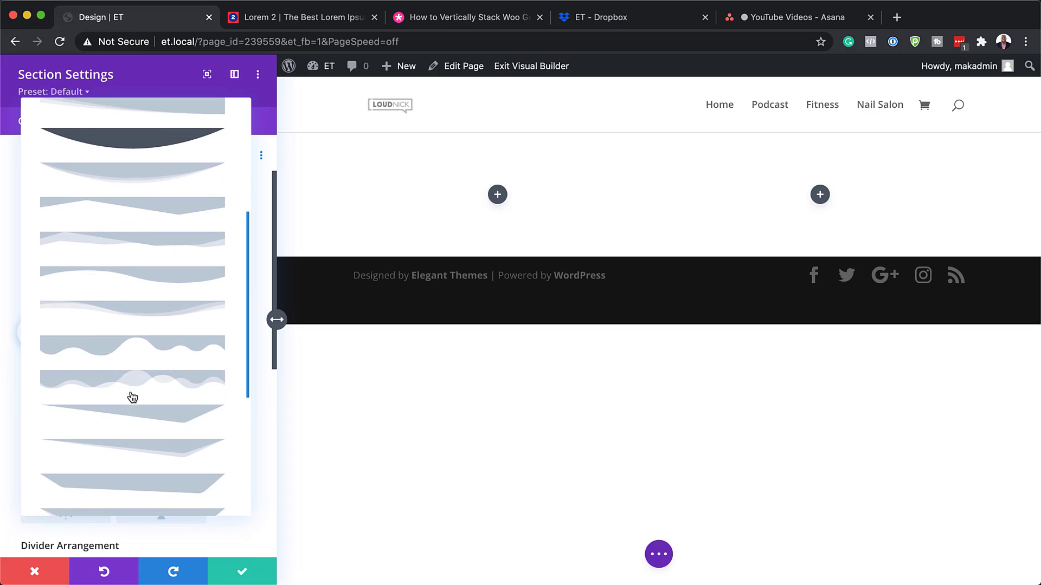
left_click(142, 386)
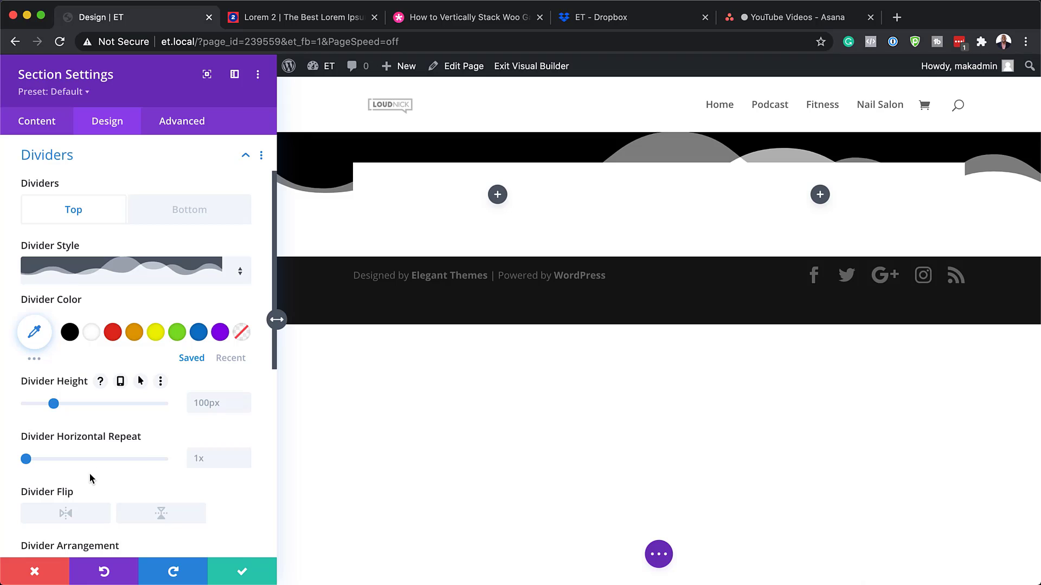
left_click(92, 335)
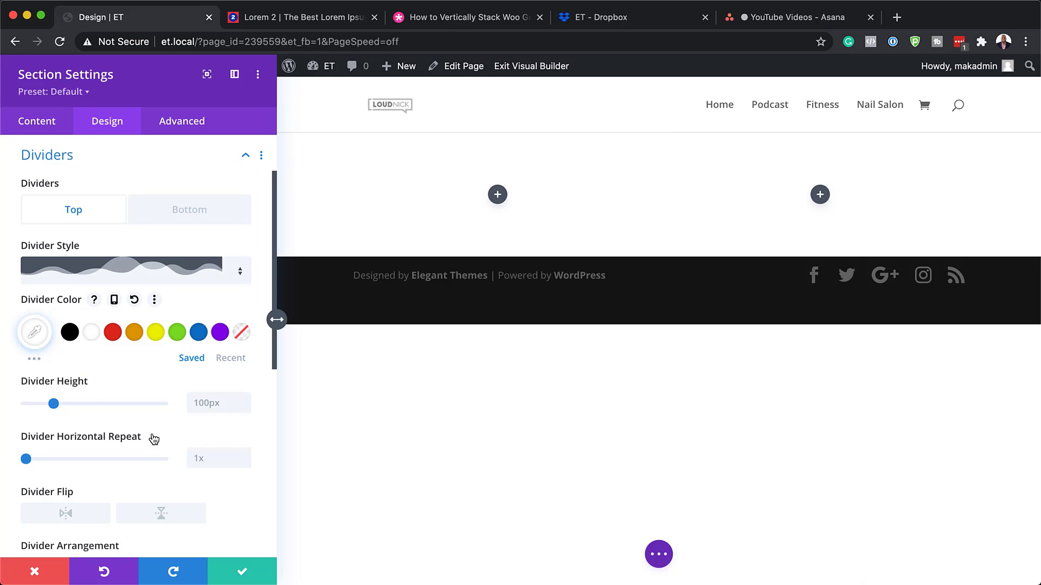
left_click(220, 408)
type("5vw")
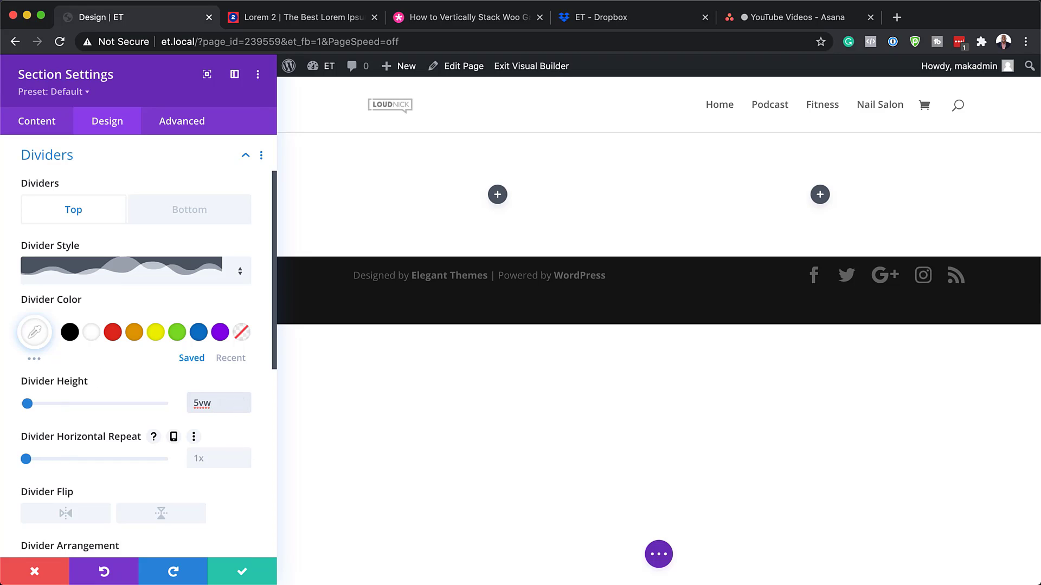
Give the section a matching layered wave bottom divider with a 5vw height and white (#ffffff) colour.
left_click(200, 211)
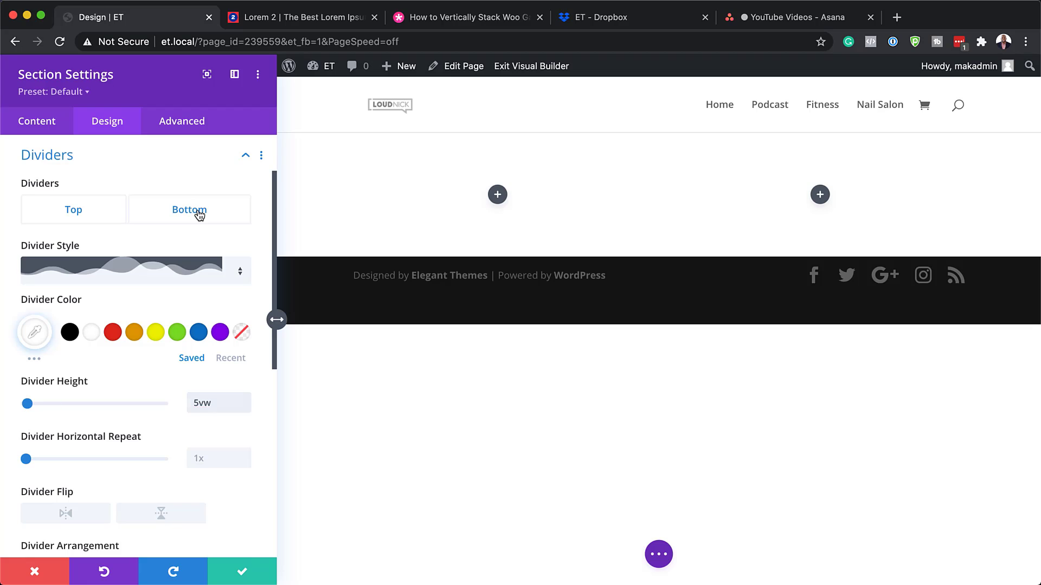
left_click(143, 278)
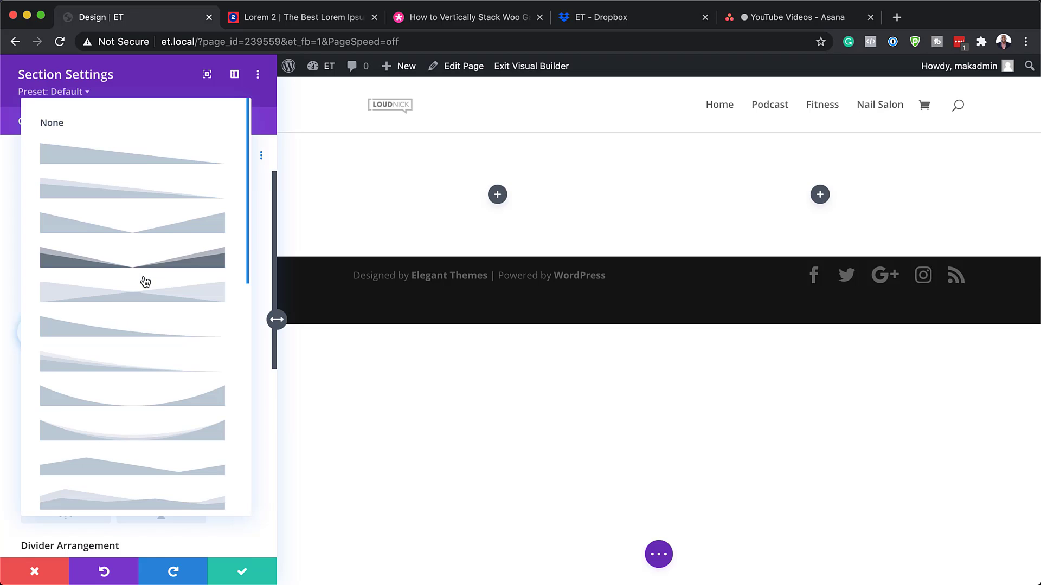
scroll(157, 425, "down", 5)
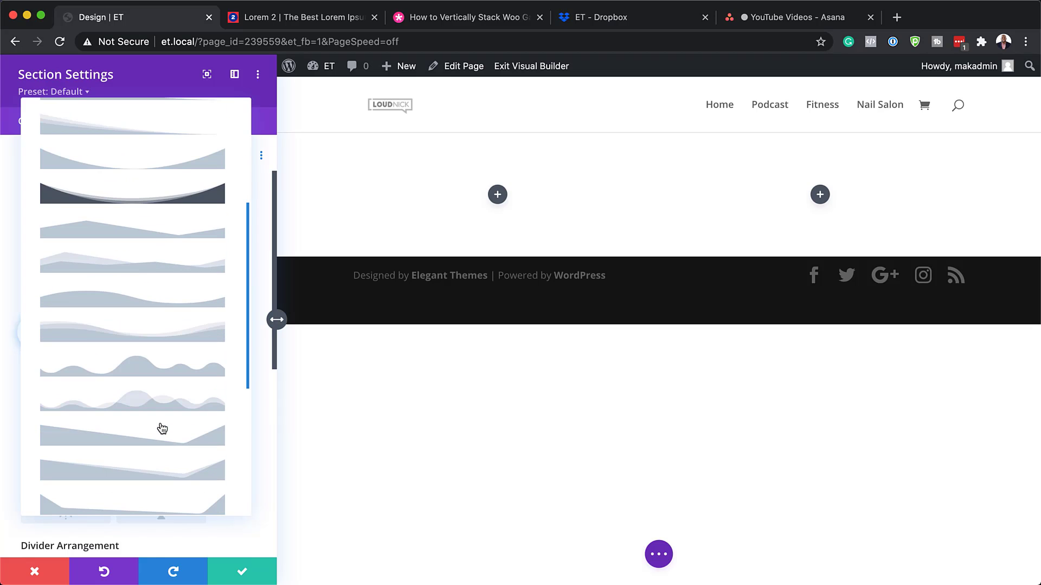
left_click(154, 408)
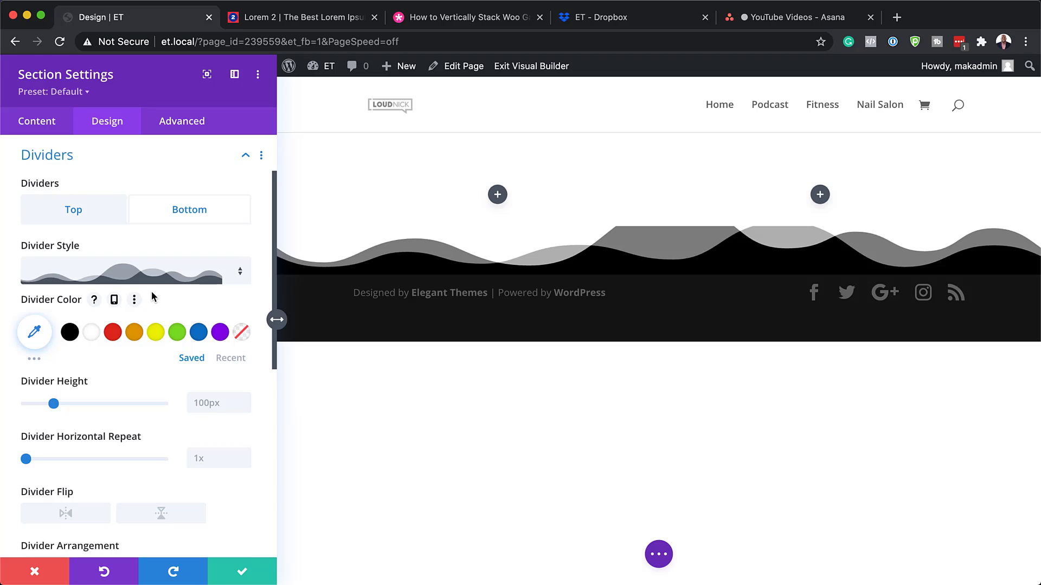
left_click(217, 406)
type("5vw")
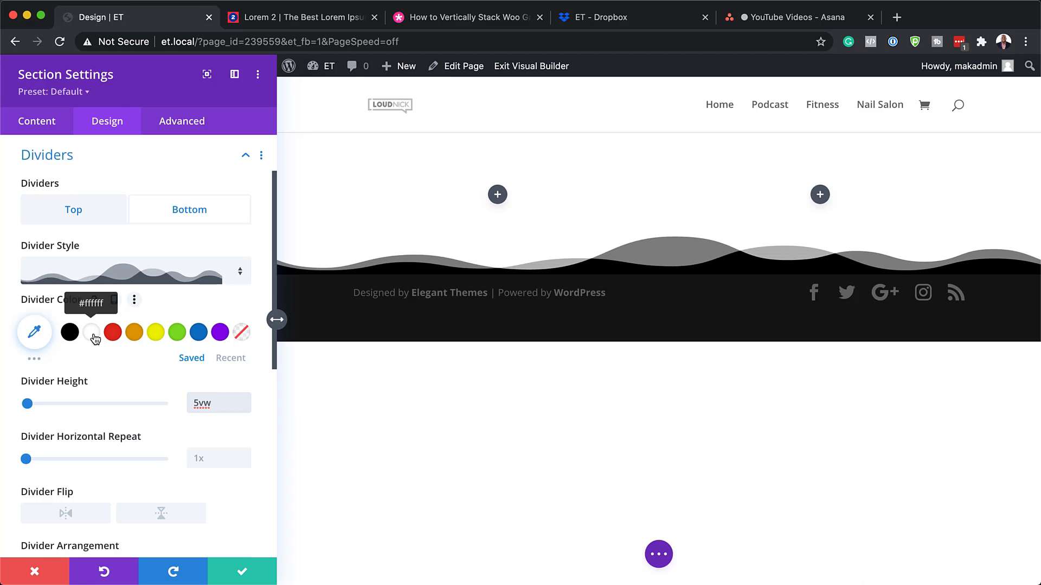
left_click(92, 333)
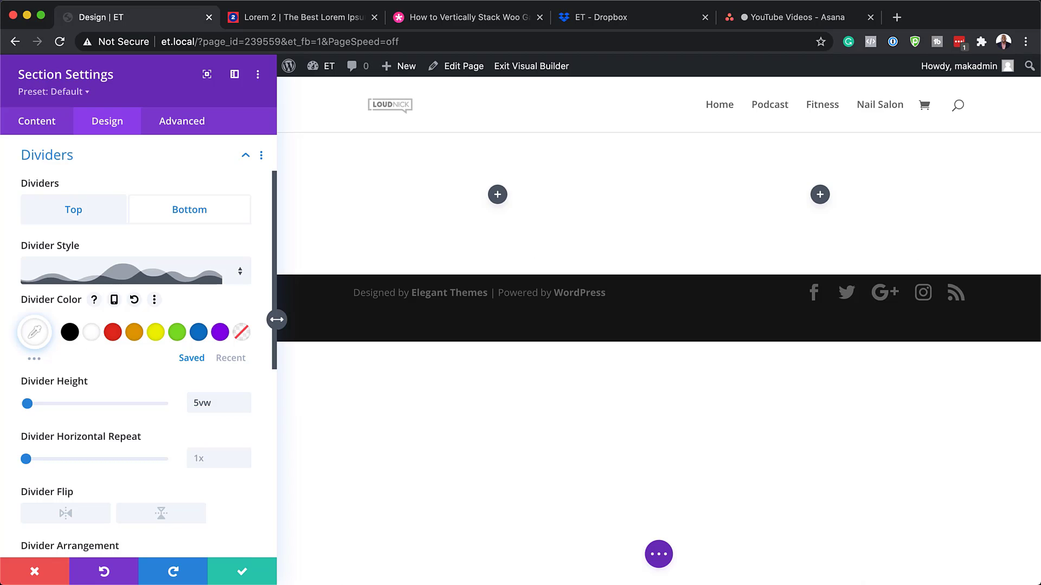
Set the section's top and bottom padding to 6vw with the two values linked, and save the section settings.
scroll(159, 428, "down", 3)
scroll(159, 428, "down", 3)
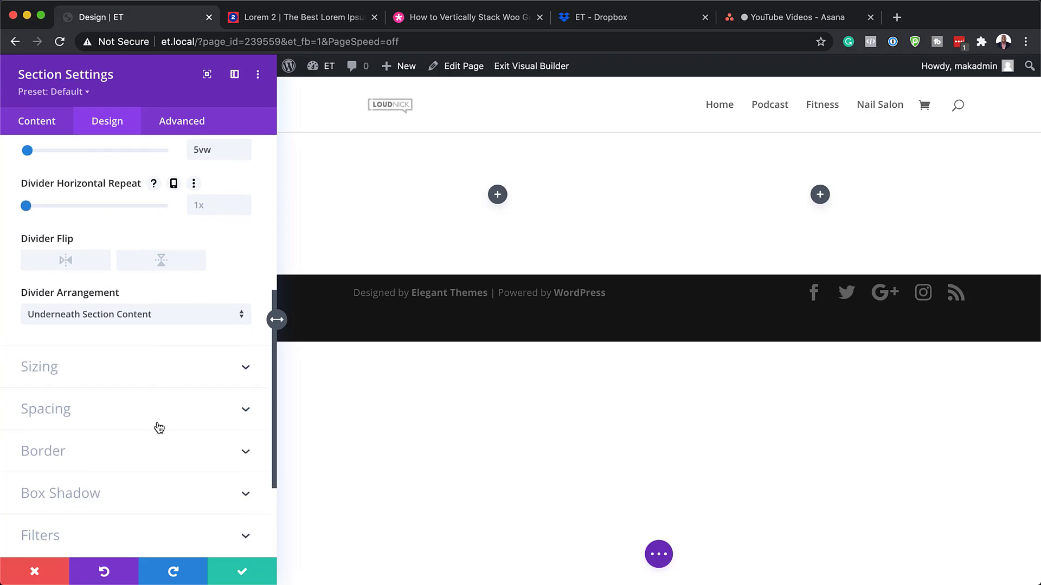
left_click(65, 397)
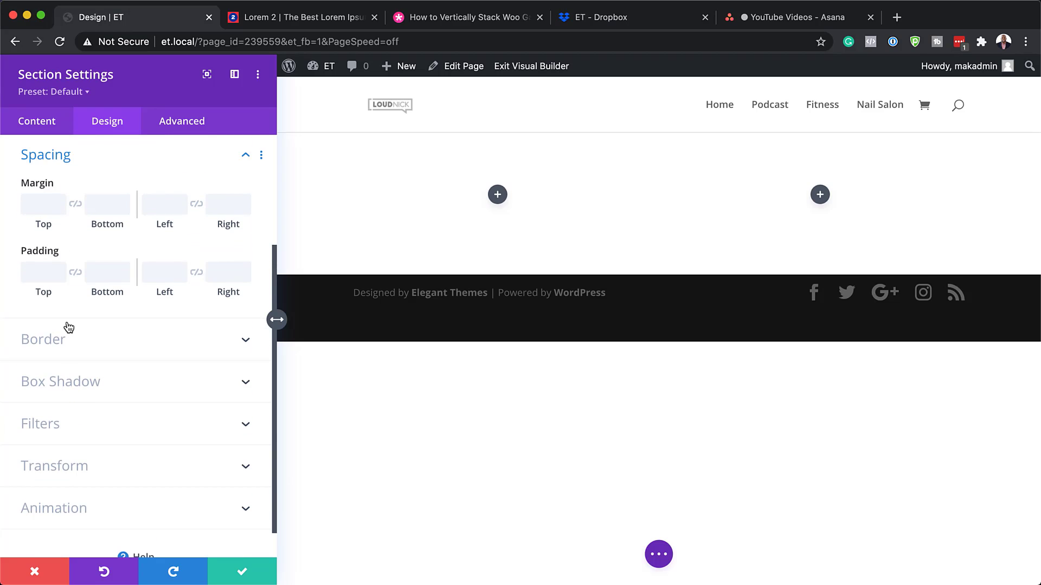
left_click(33, 273)
type("5vw")
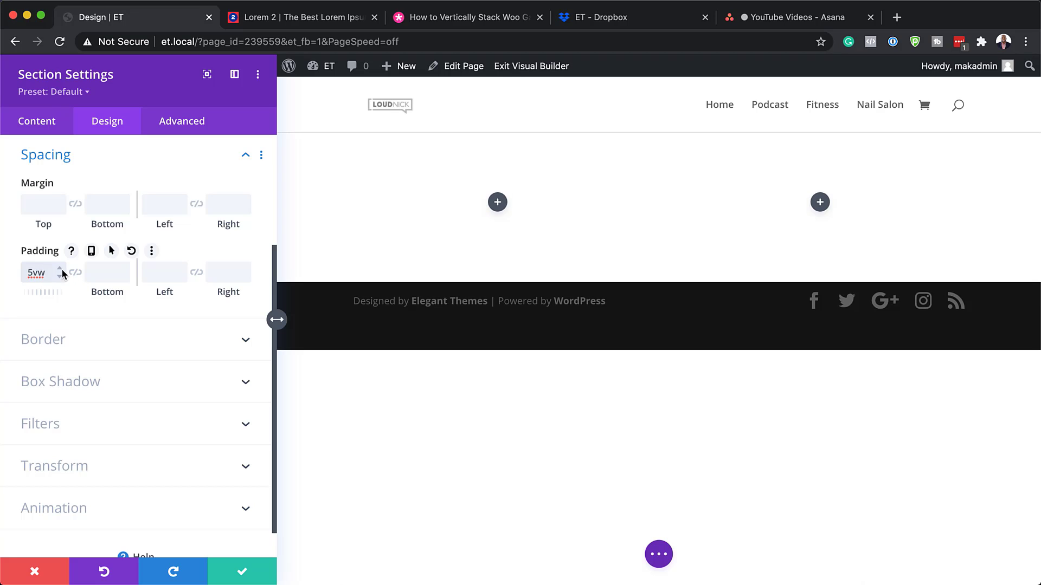
left_click(61, 270)
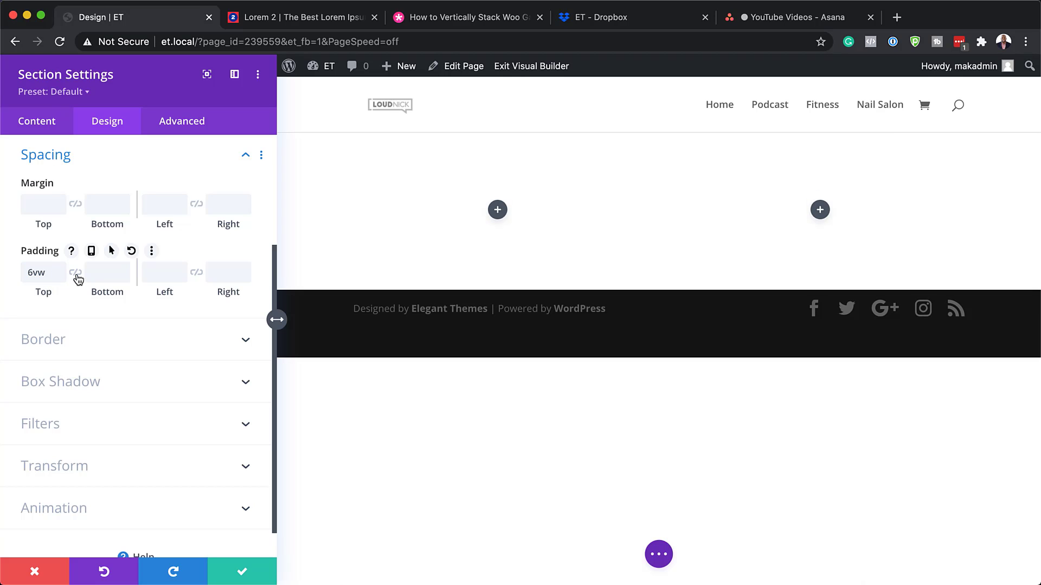
left_click(76, 272)
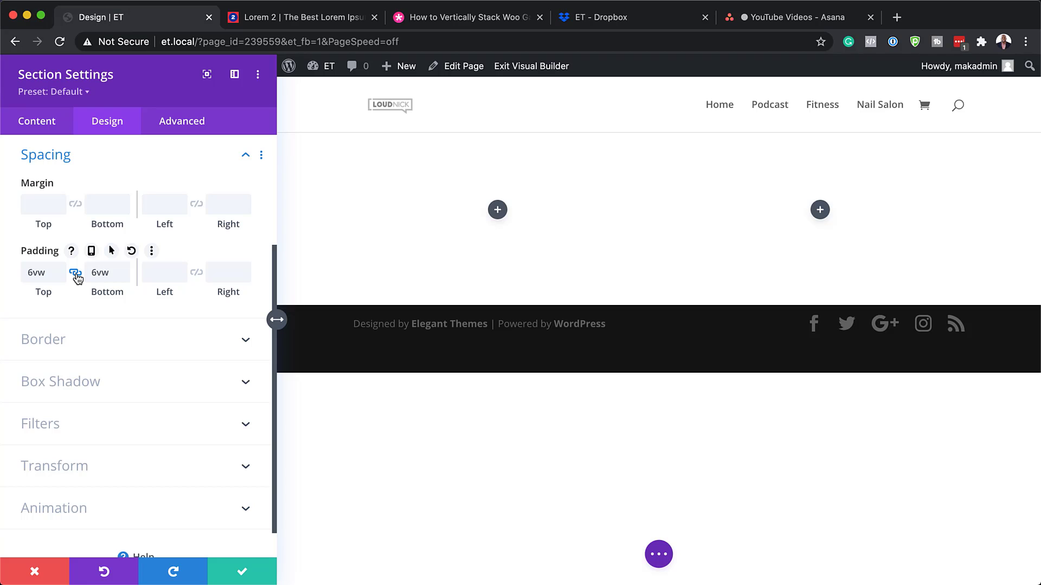
left_click(243, 571)
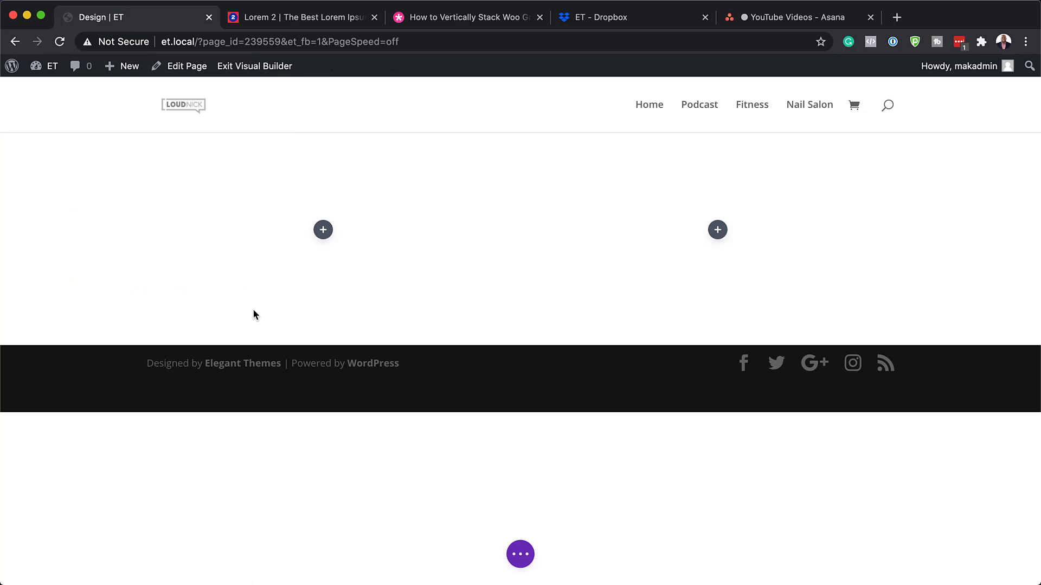
Insert an Image module into the first column of the row.
left_click(324, 231)
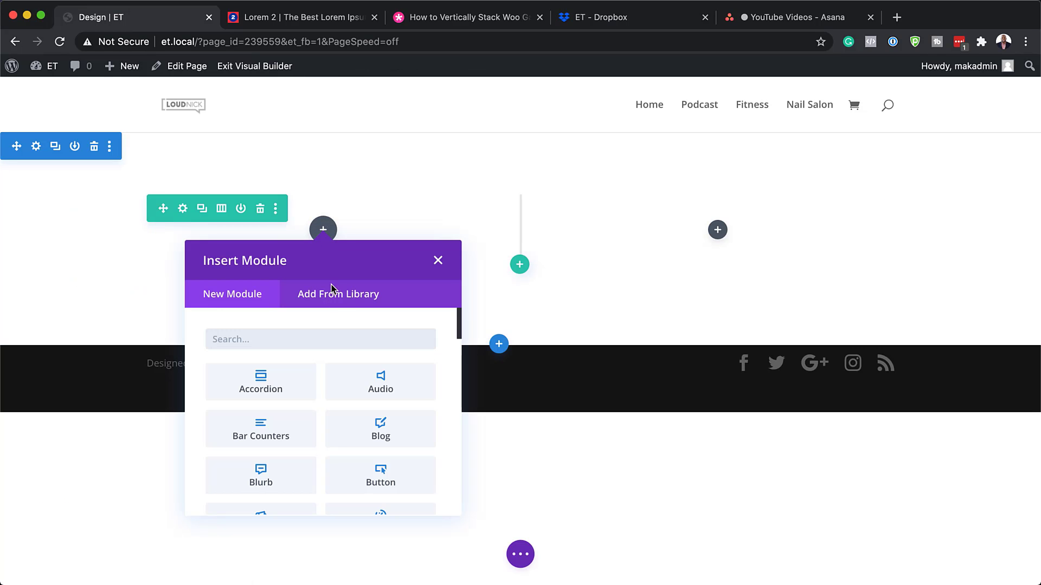
type("image")
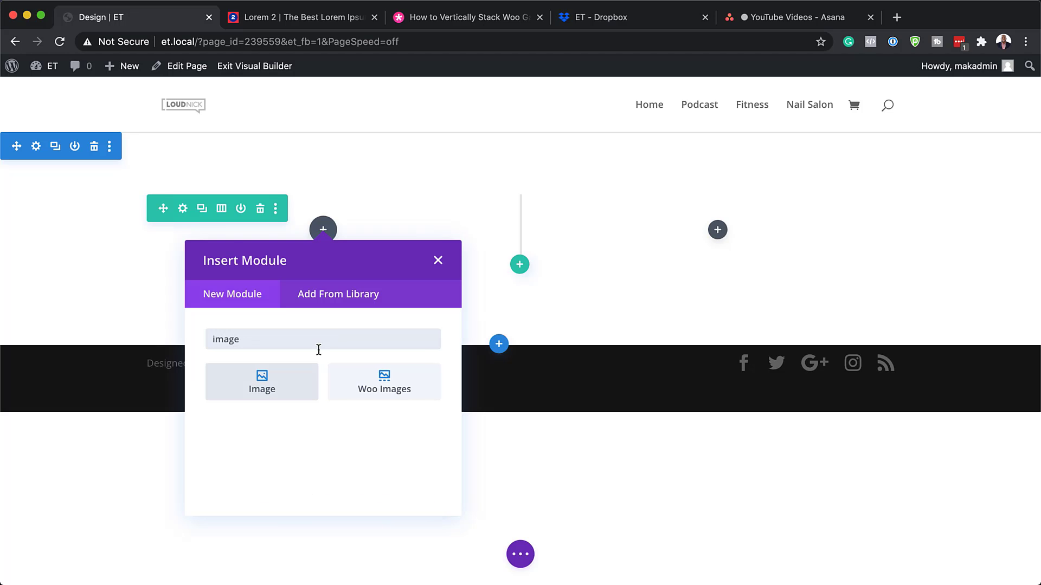
left_click(282, 389)
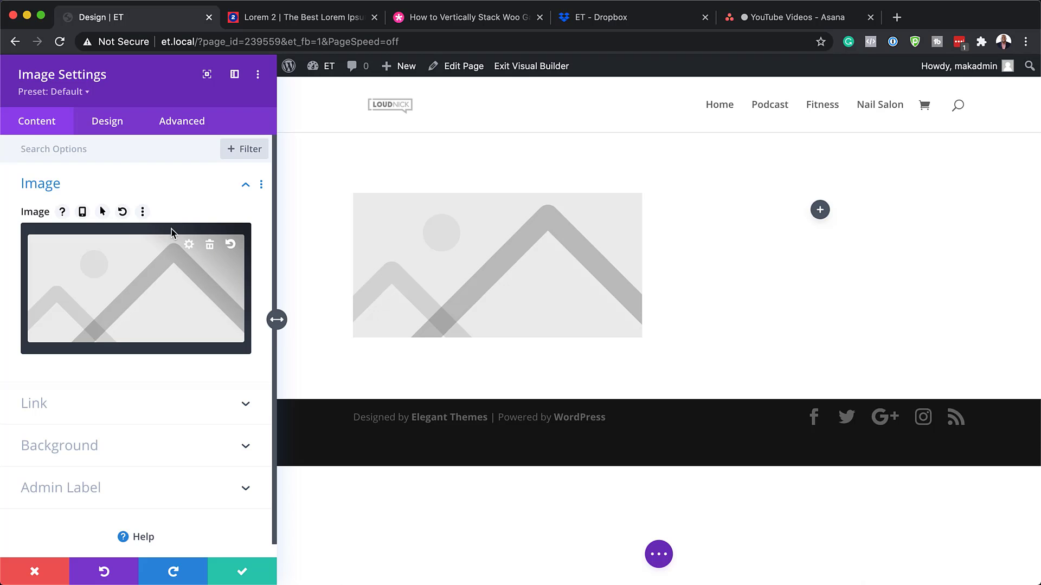
Replace the placeholder picture with coding-isometric-03.png from the media library.
left_click(145, 281)
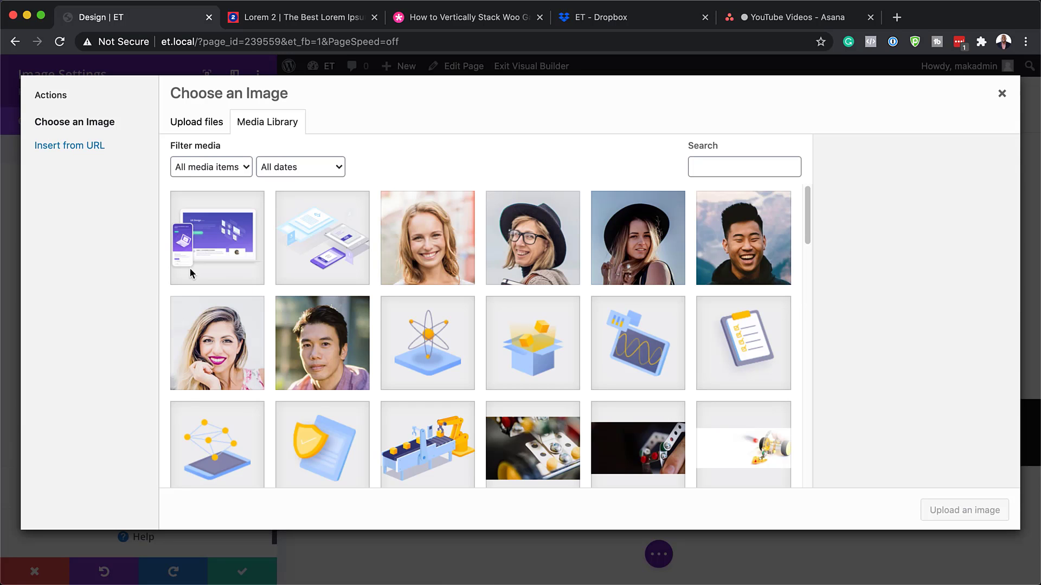
left_click(329, 242)
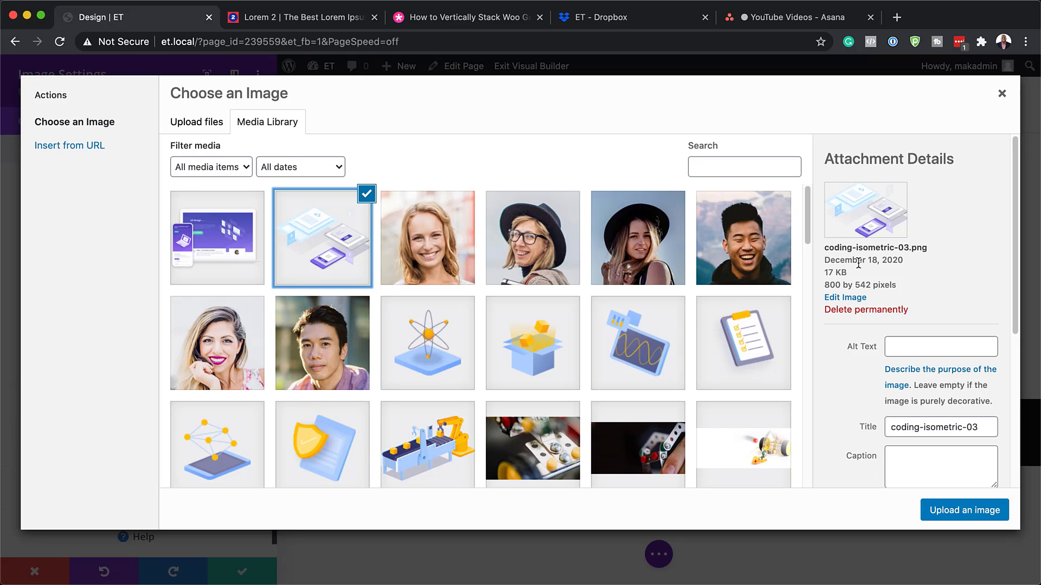
left_click_drag(824, 285, 905, 286)
left_click(959, 508)
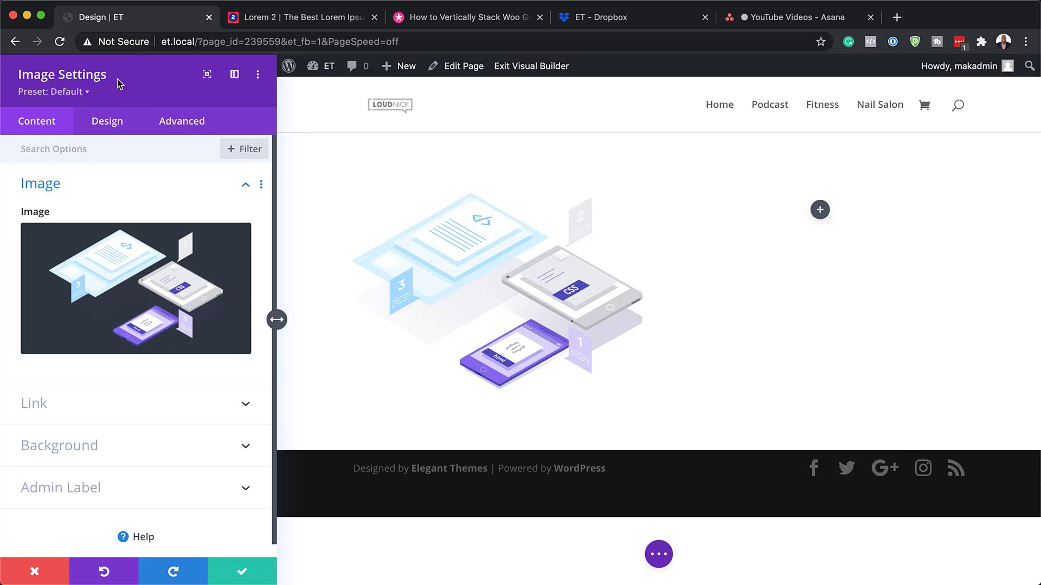
Set the image alignment to centre and force the image to full width.
left_click(114, 121)
left_click(89, 182)
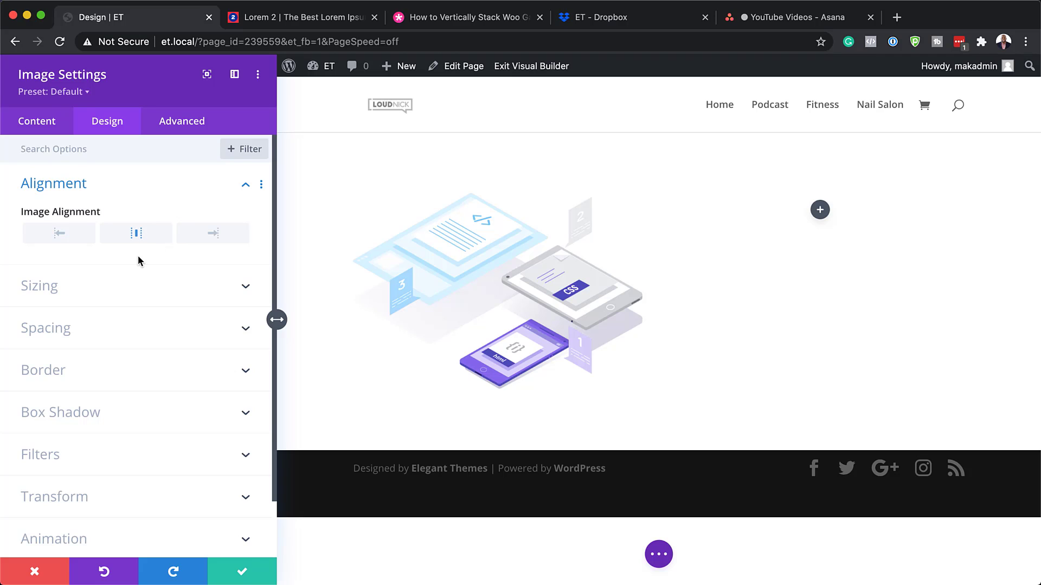
left_click(122, 286)
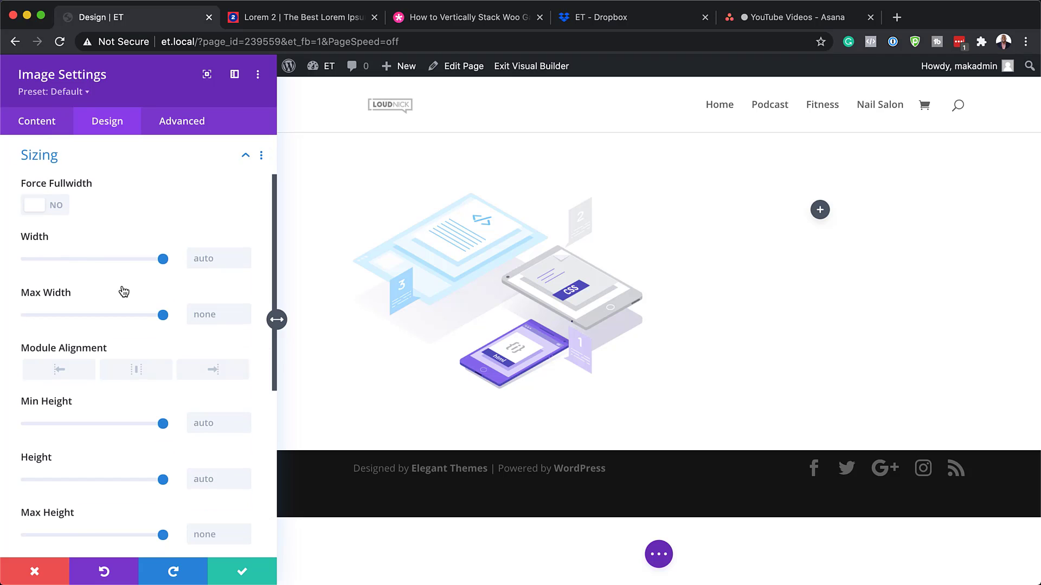
left_click(61, 212)
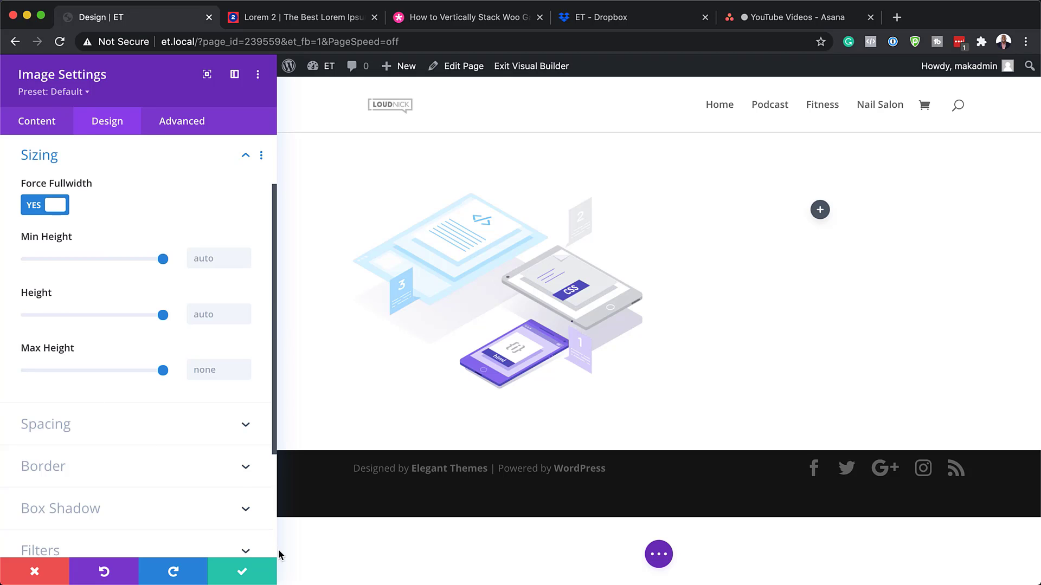
Save the image settings and duplicate the image module within the first column.
left_click(243, 573)
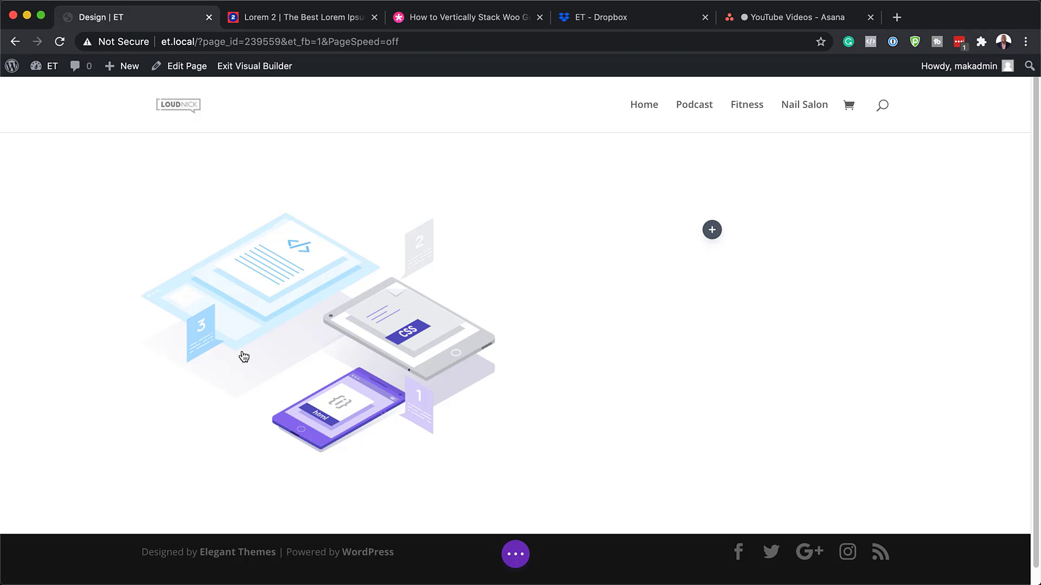
left_click(314, 250)
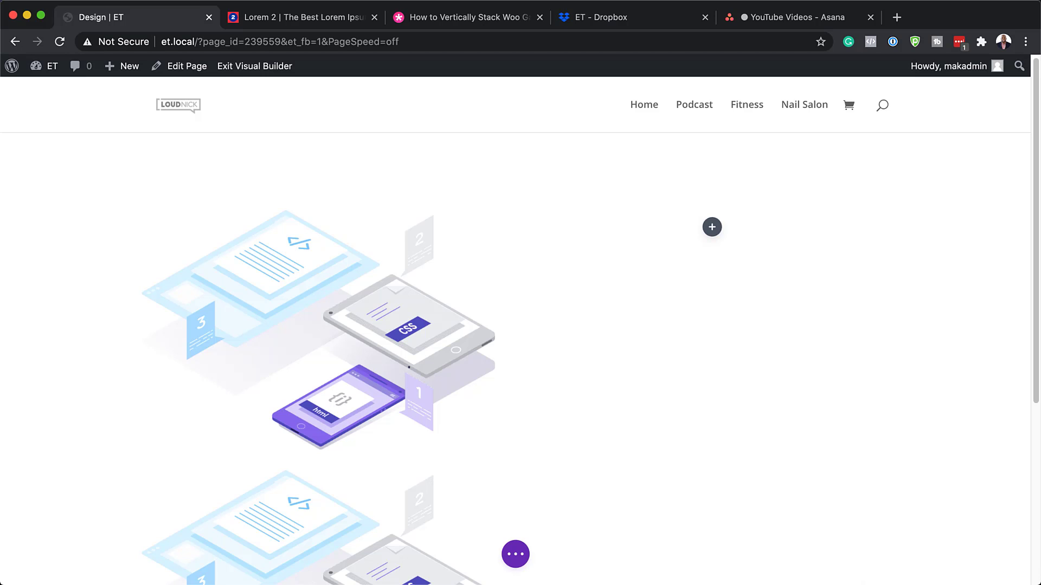
Replace the picture in the lower, duplicated image module with web-dev-22.png from the media library.
scroll(529, 397, "down", 5)
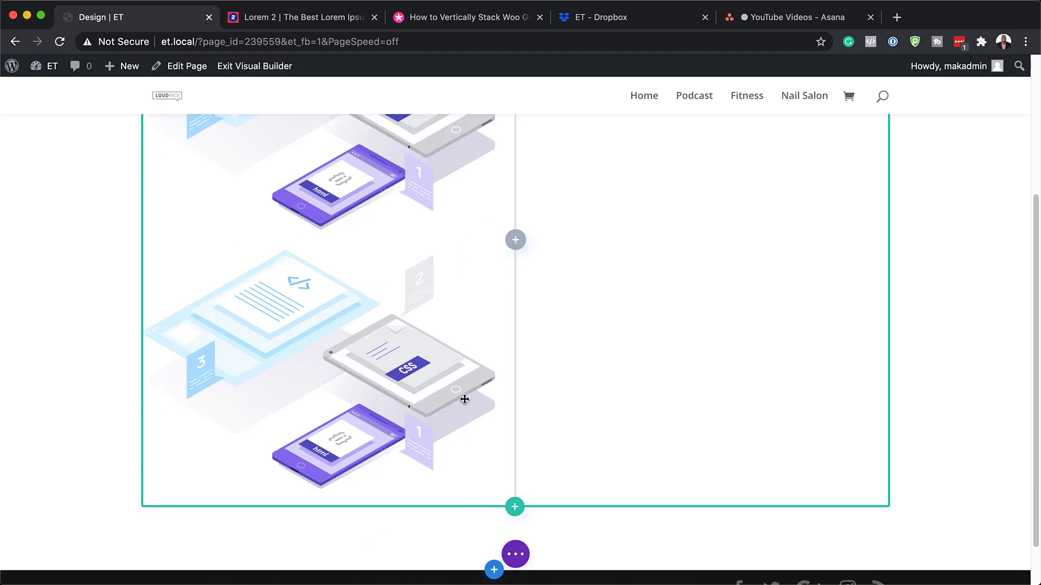
left_click(293, 285)
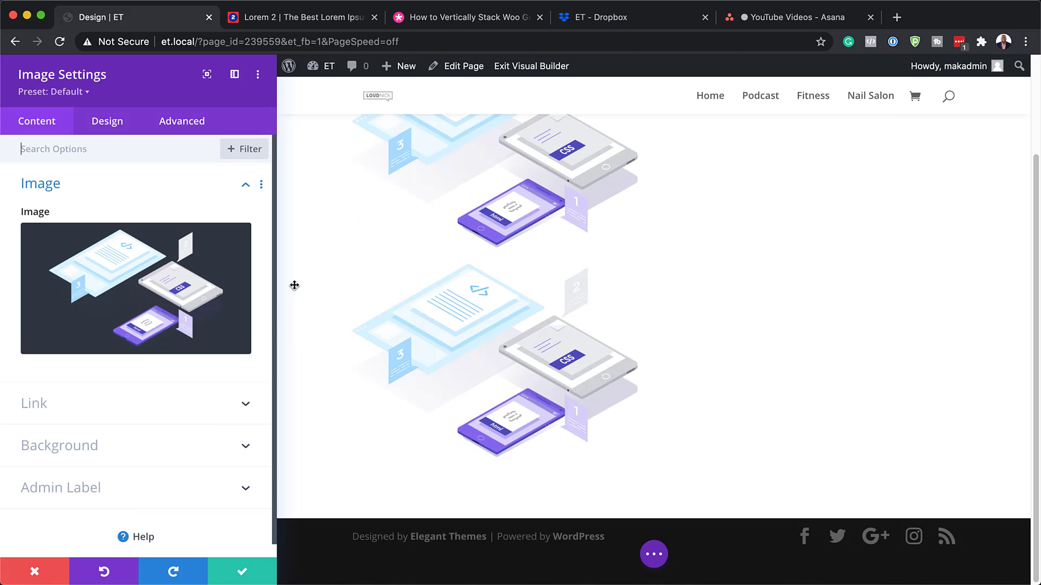
left_click(130, 290)
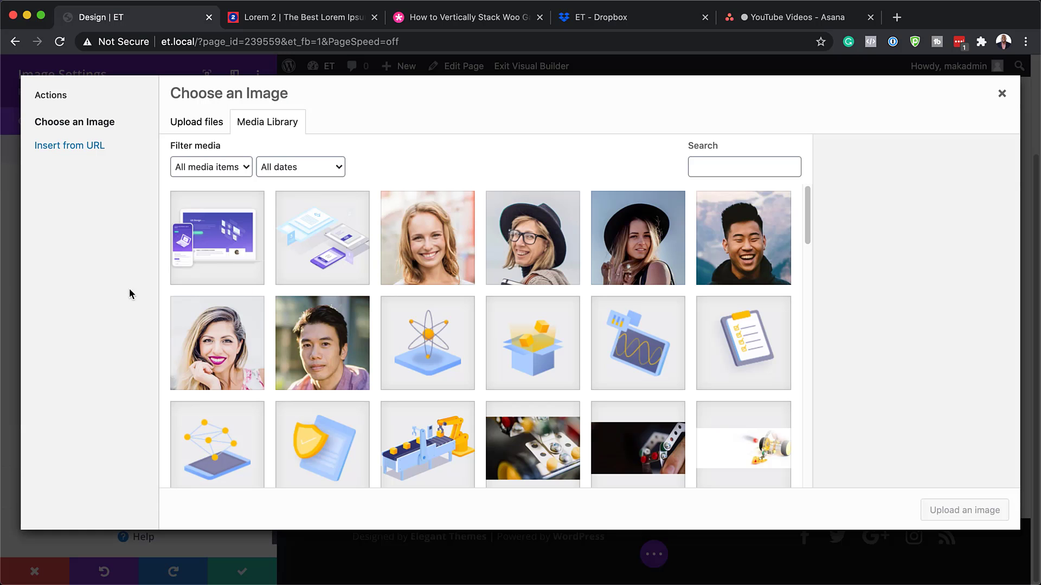
left_click(219, 242)
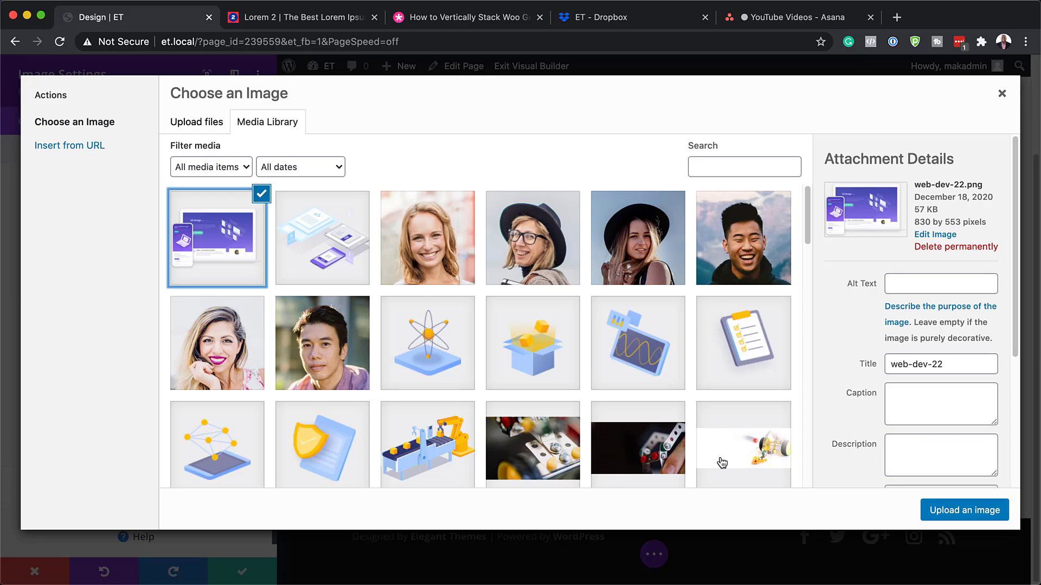
left_click(972, 519)
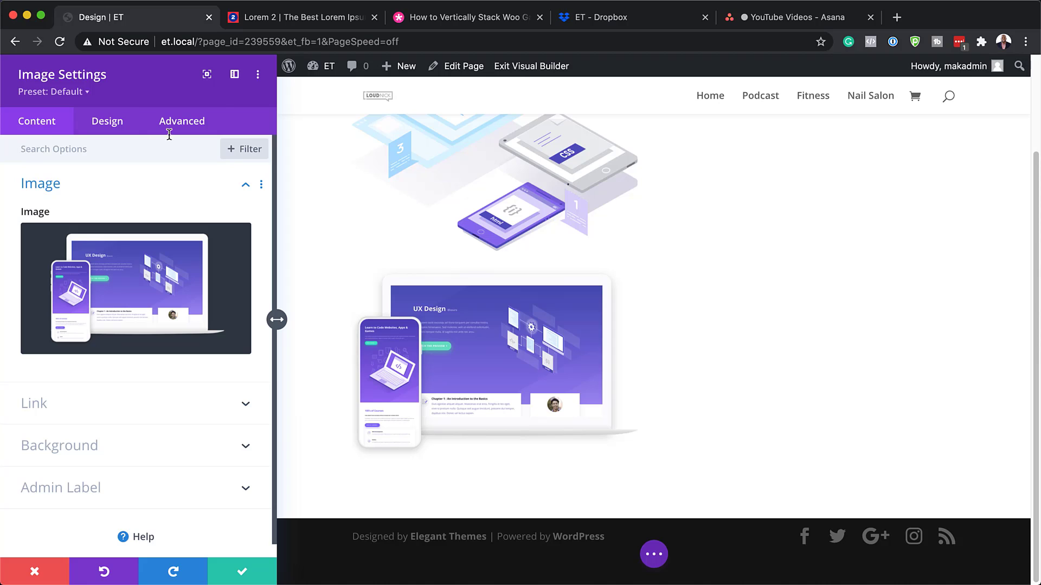
Set the position of the duplicated image module to Absolute.
left_click(195, 126)
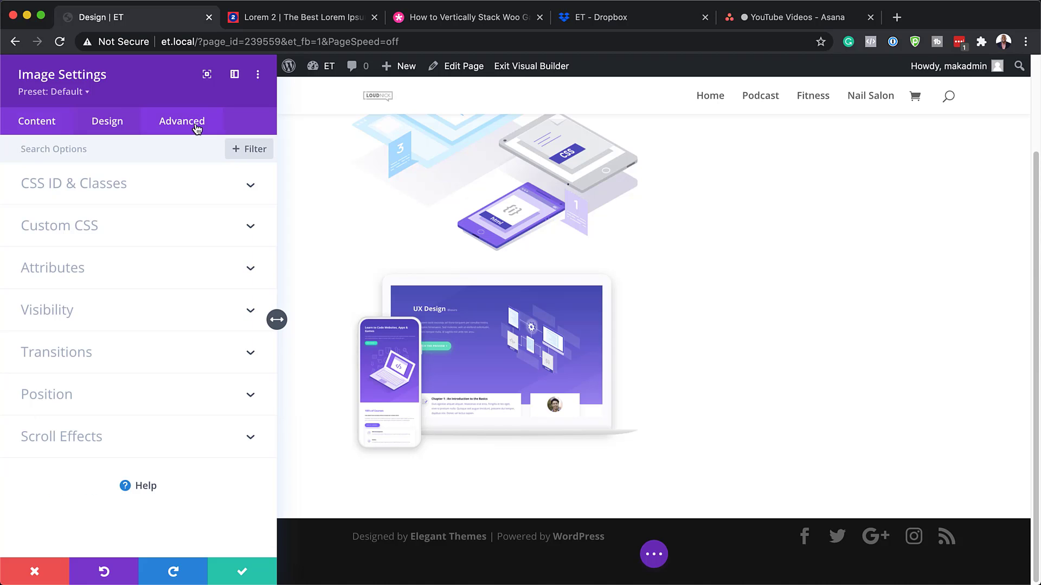
left_click(93, 395)
left_click(94, 372)
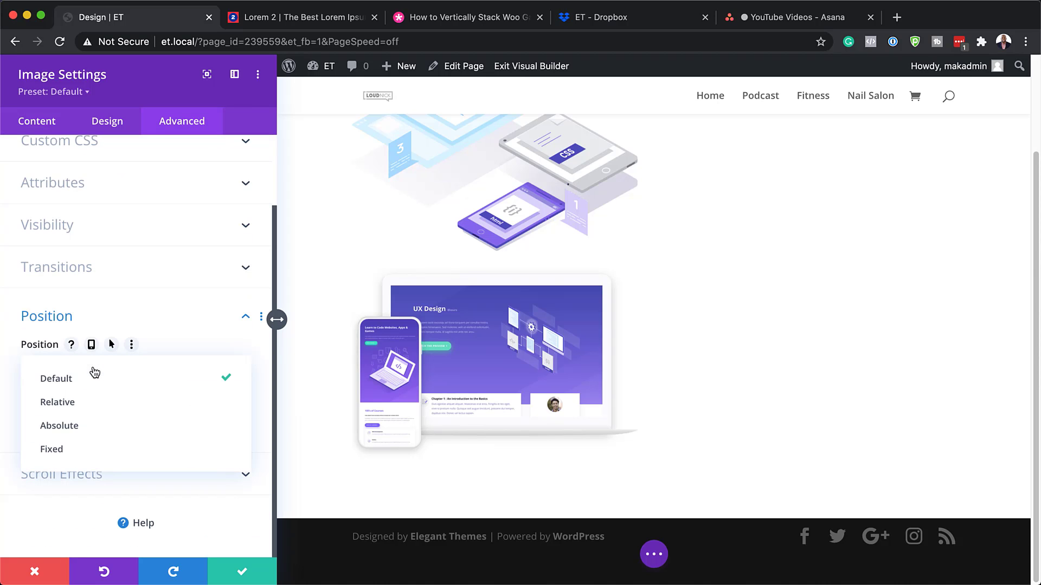
left_click(114, 425)
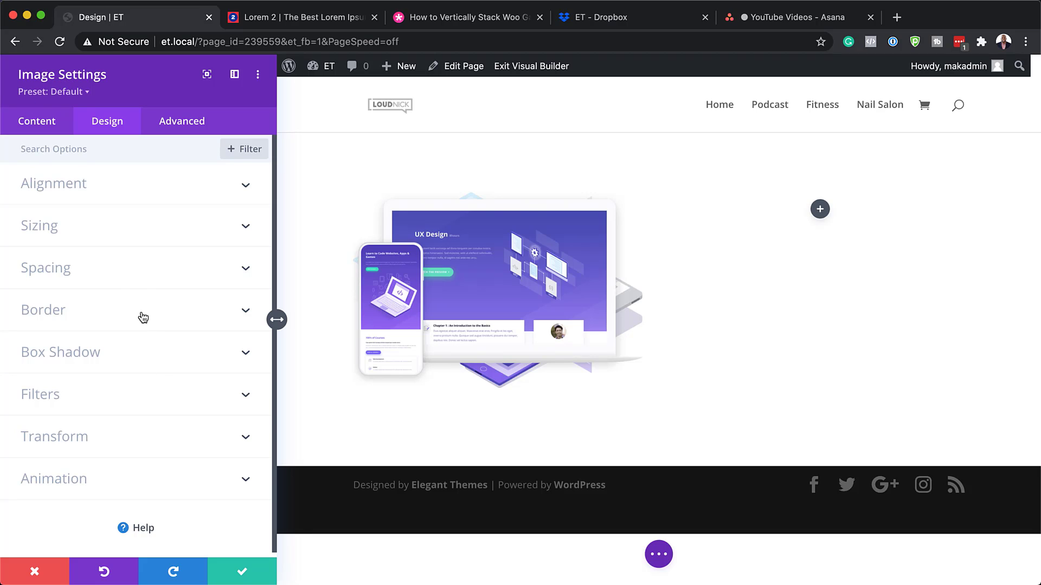
Reduce the overlaid laptop image's opacity filter to 0% and save its settings.
left_click(65, 397)
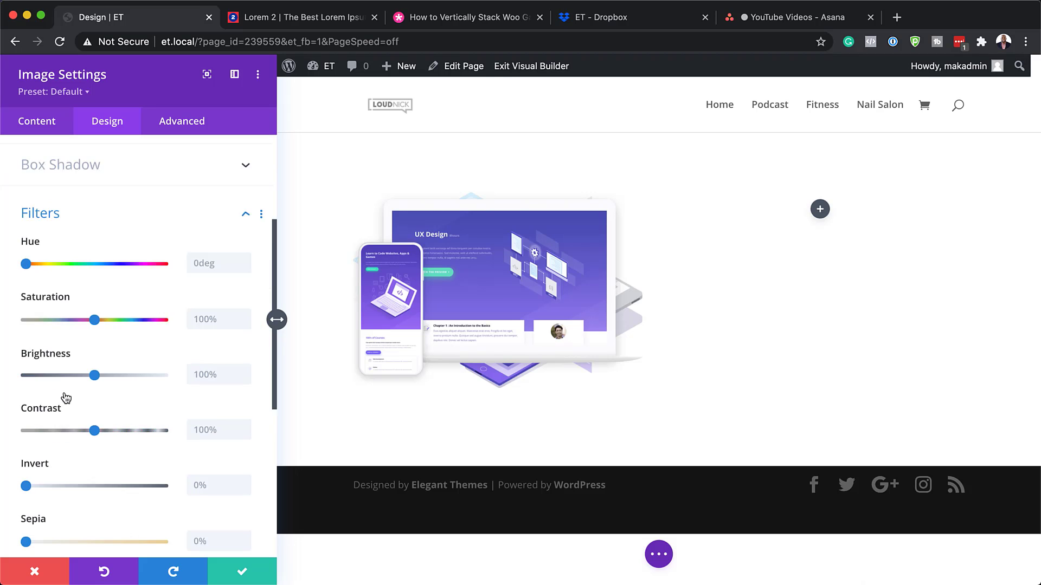
scroll(112, 443, "down", 1)
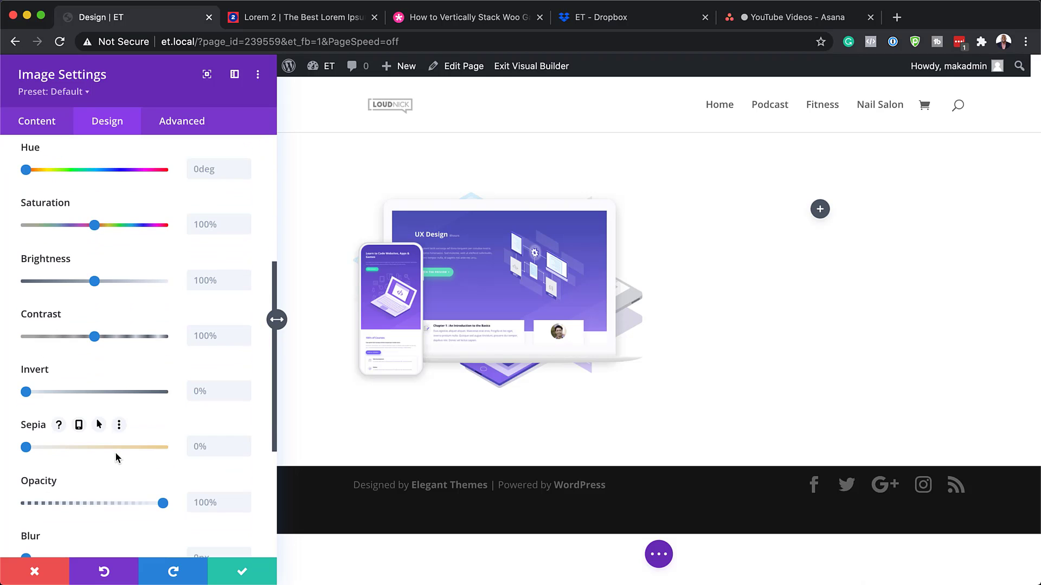
left_click_drag(162, 503, 16, 505)
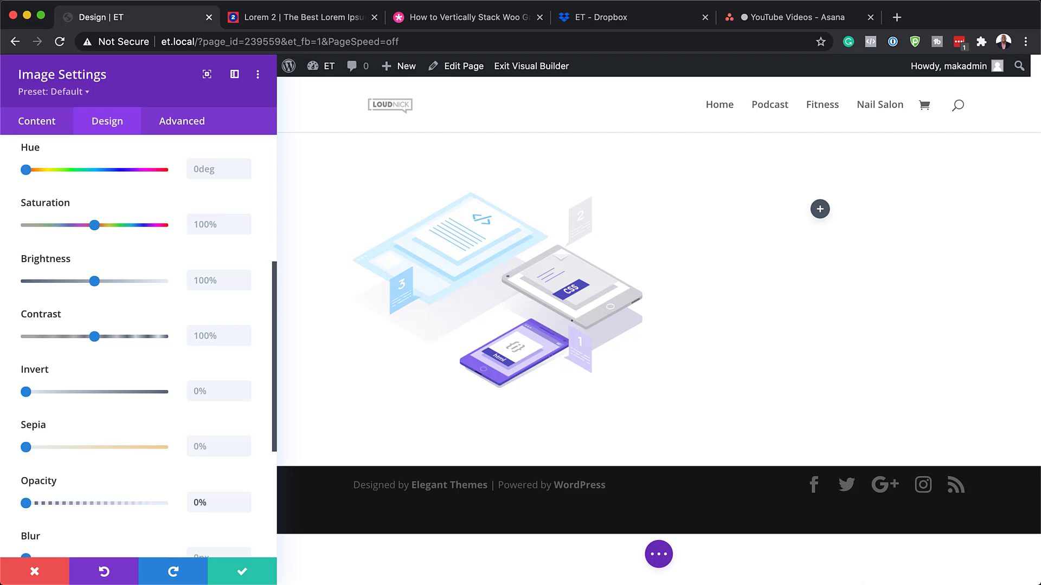
left_click(242, 570)
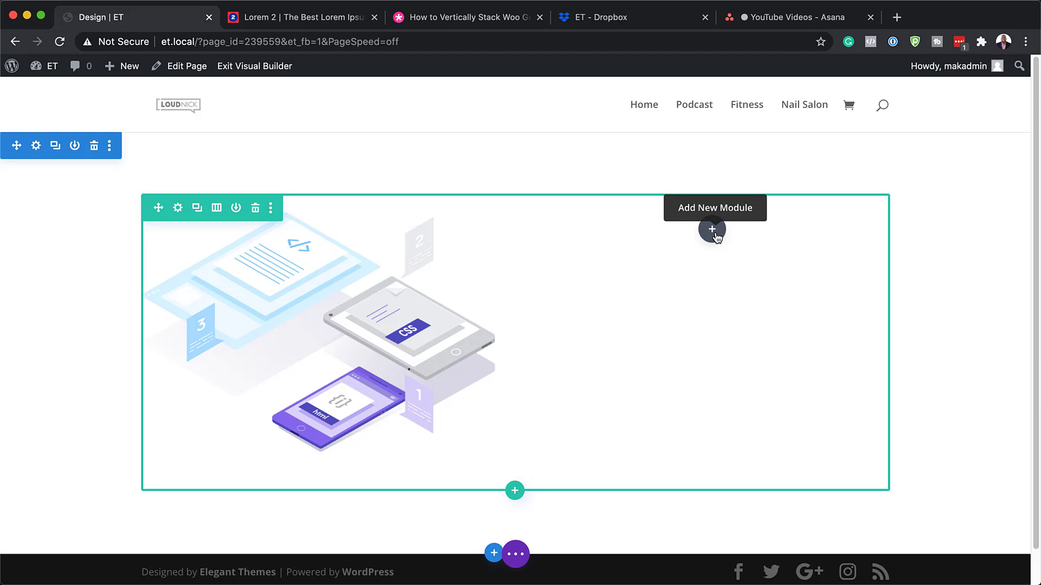
Insert a Text module into the empty second column of the row.
left_click(713, 232)
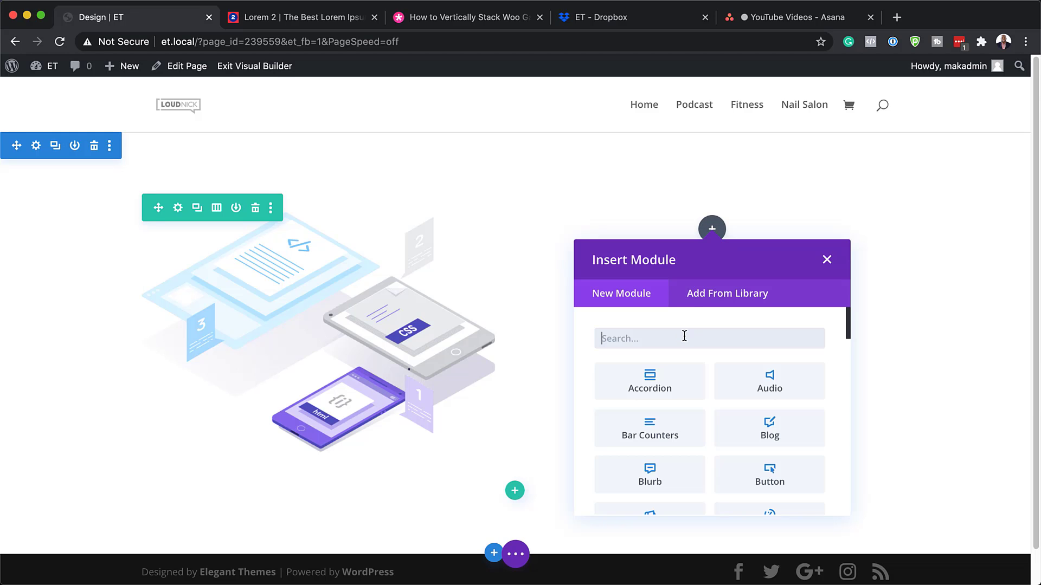
type("text")
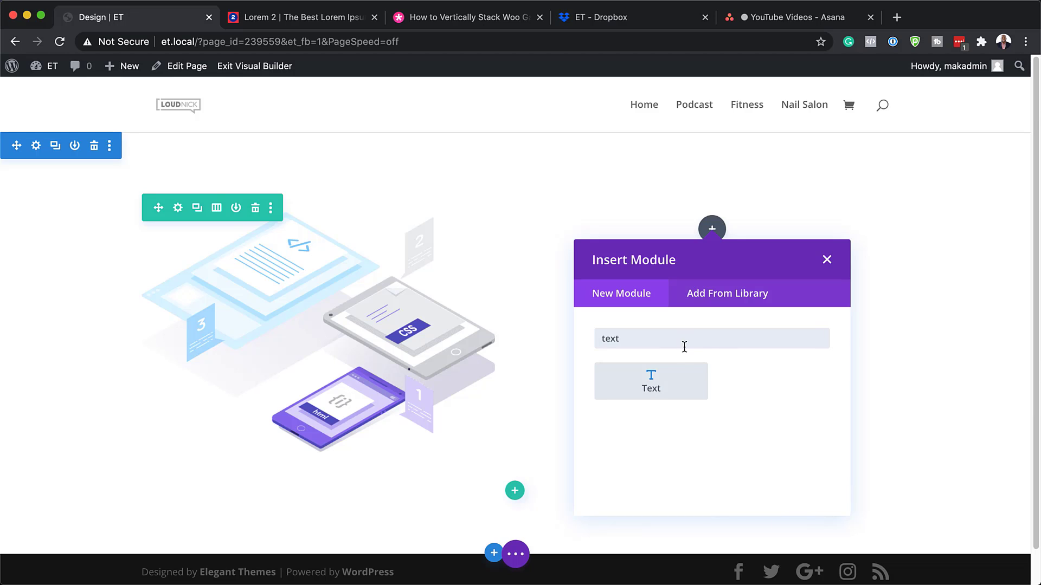
left_click(672, 378)
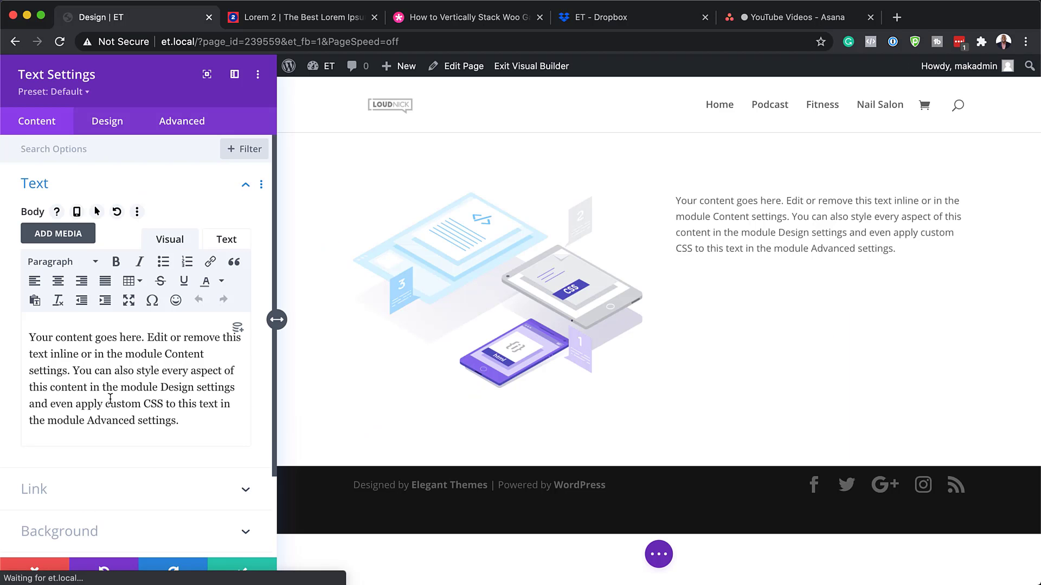
Replace the module's placeholder body text with "Anything You Want.".
left_click_drag(157, 420, 14, 339)
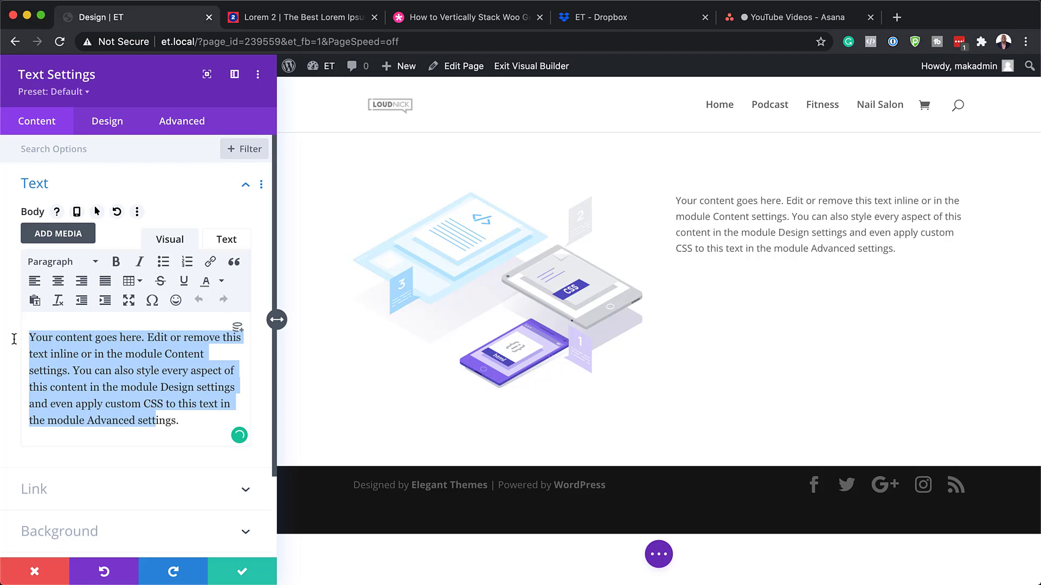
type("Anything You Want")
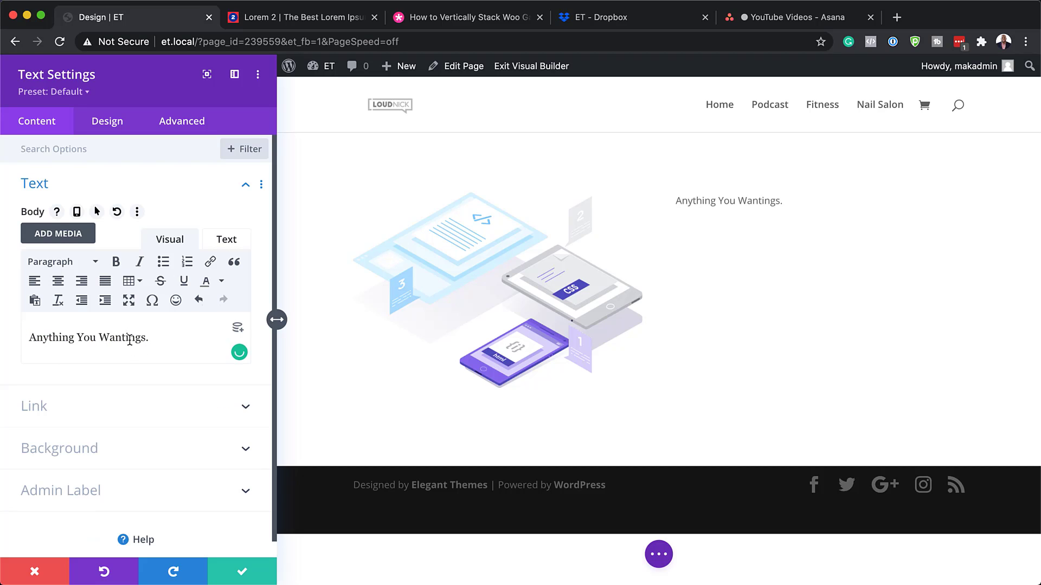
left_click_drag(126, 338, 169, 340)
type(".")
Format the body line as Heading 3 and add "Design" before it, making it "Design Anything You Want.".
left_click_drag(140, 343, 27, 337)
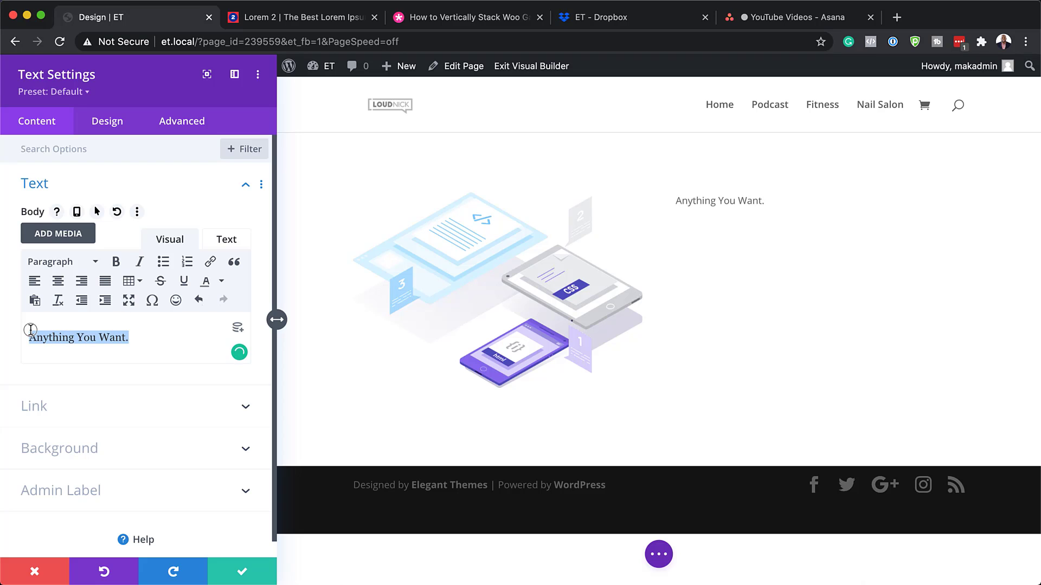
left_click(71, 263)
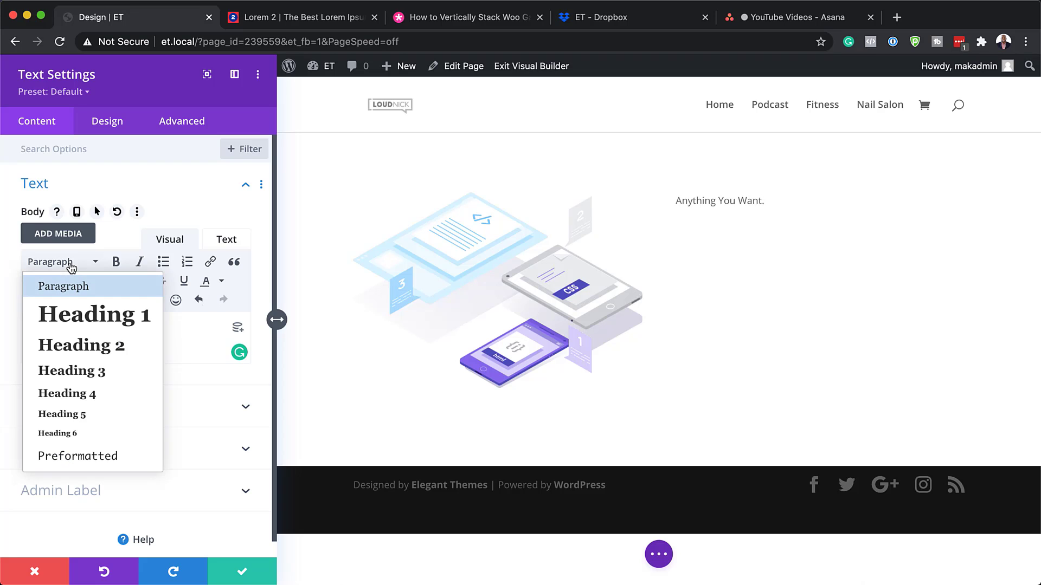
left_click(102, 371)
key("Left")
type("Design")
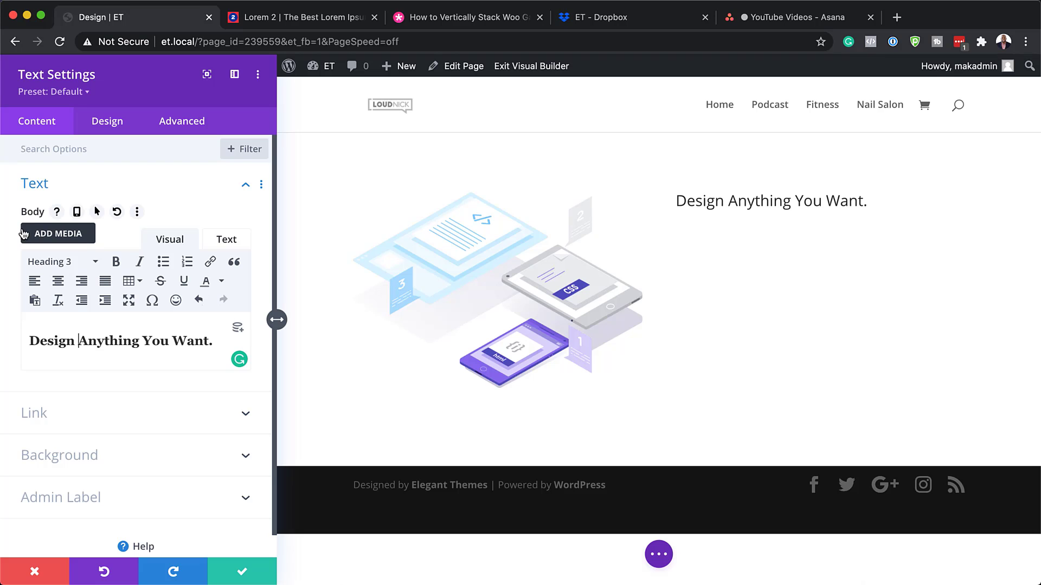
Set the Heading 3 font to Montserrat with the Ultra Bold weight.
left_click(119, 125)
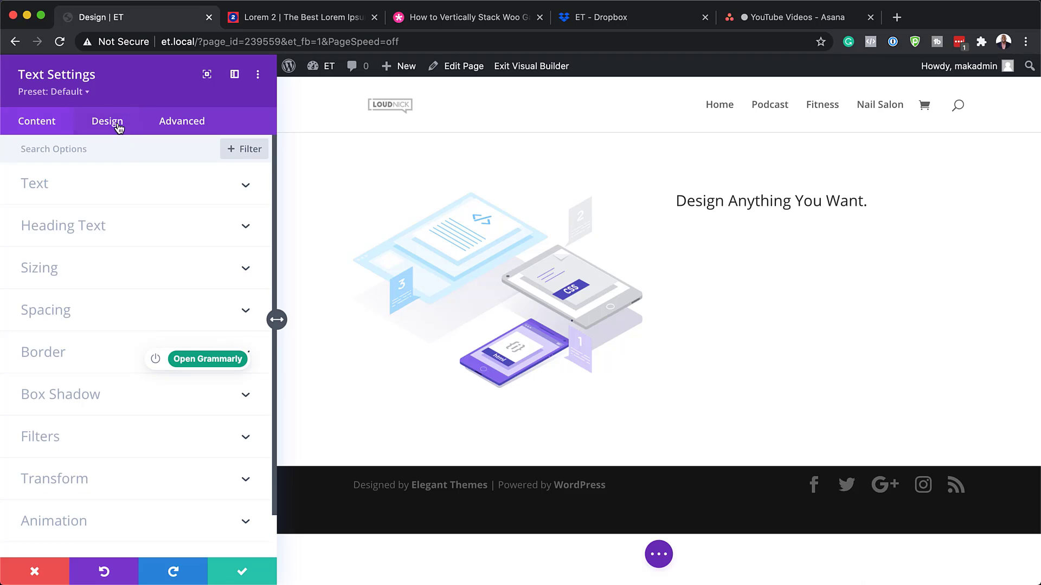
left_click(78, 228)
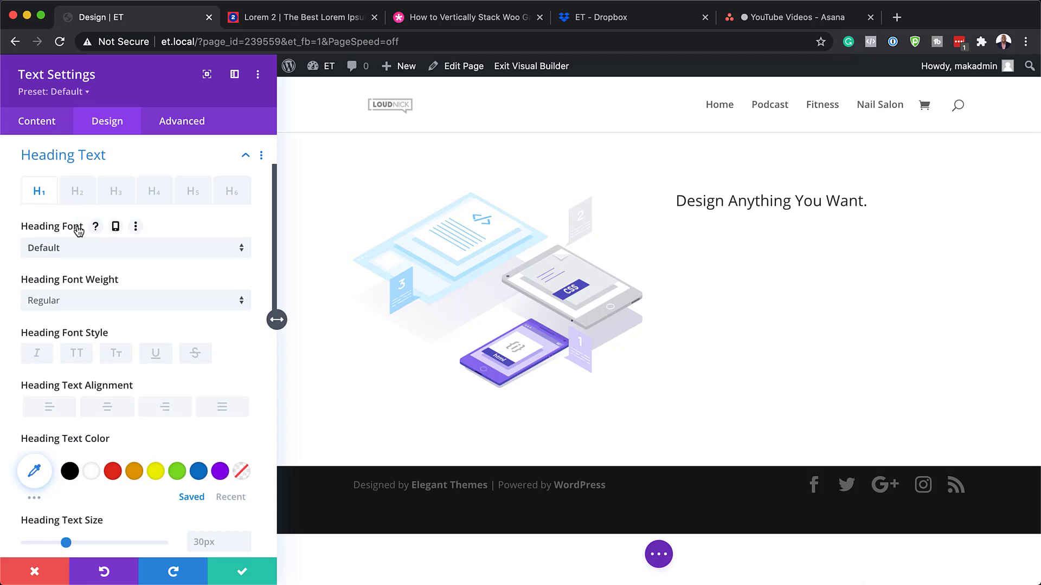
left_click(118, 198)
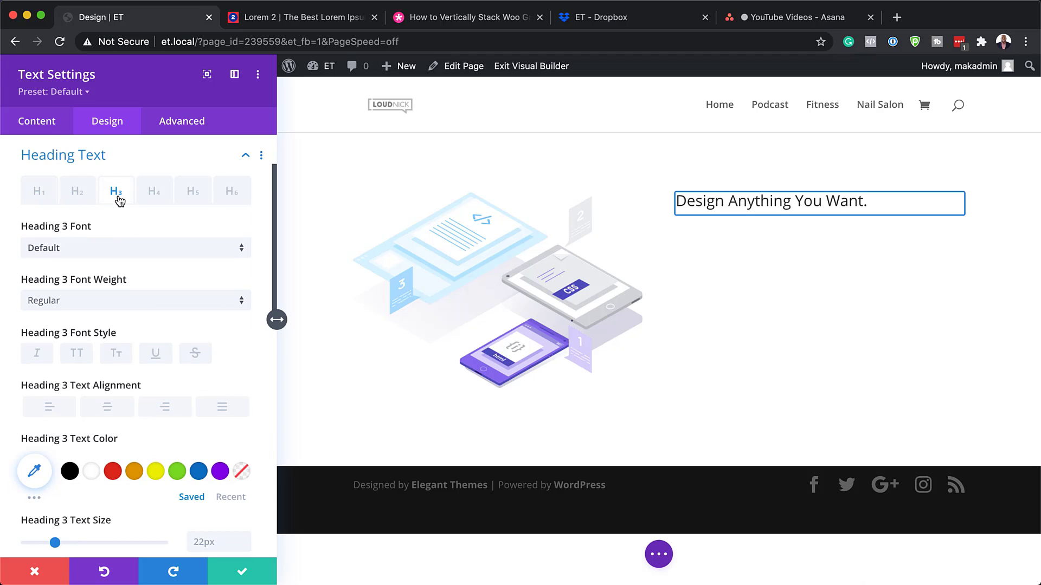
left_click(113, 253)
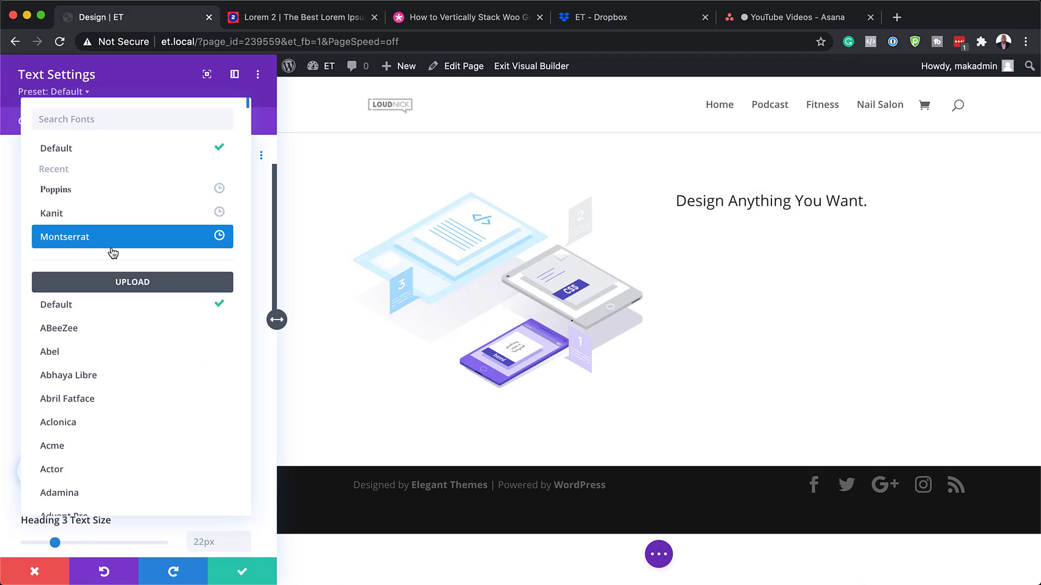
left_click(113, 240)
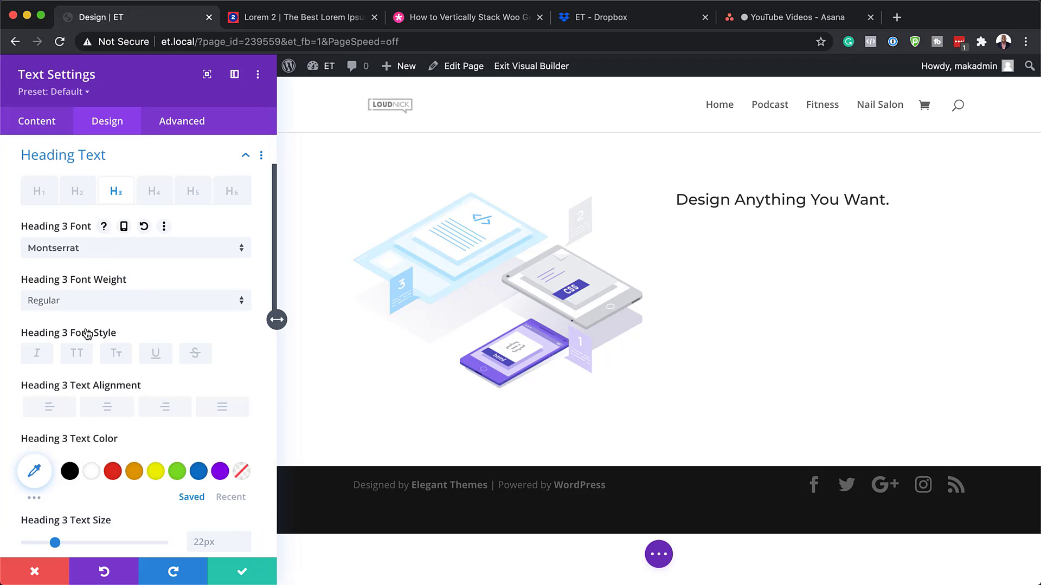
left_click(83, 309)
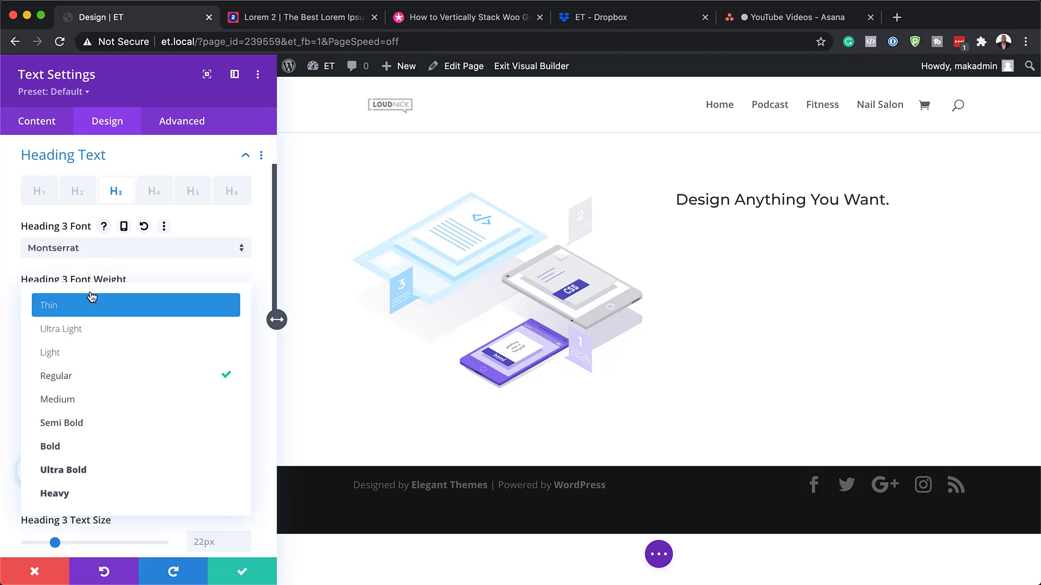
left_click(92, 470)
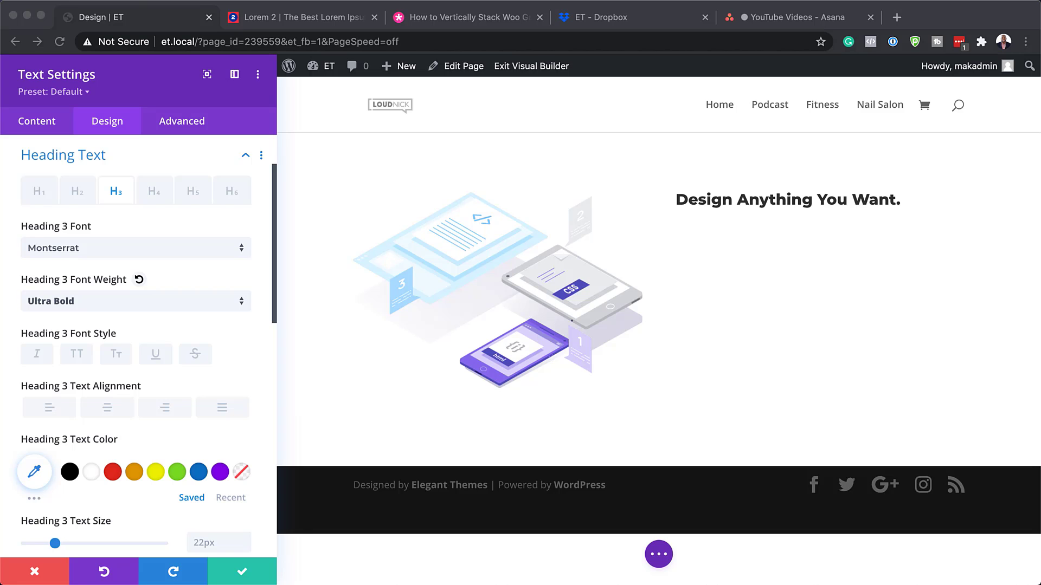
Set the Heading 3 text size to 65px.
scroll(165, 373, "down", 5)
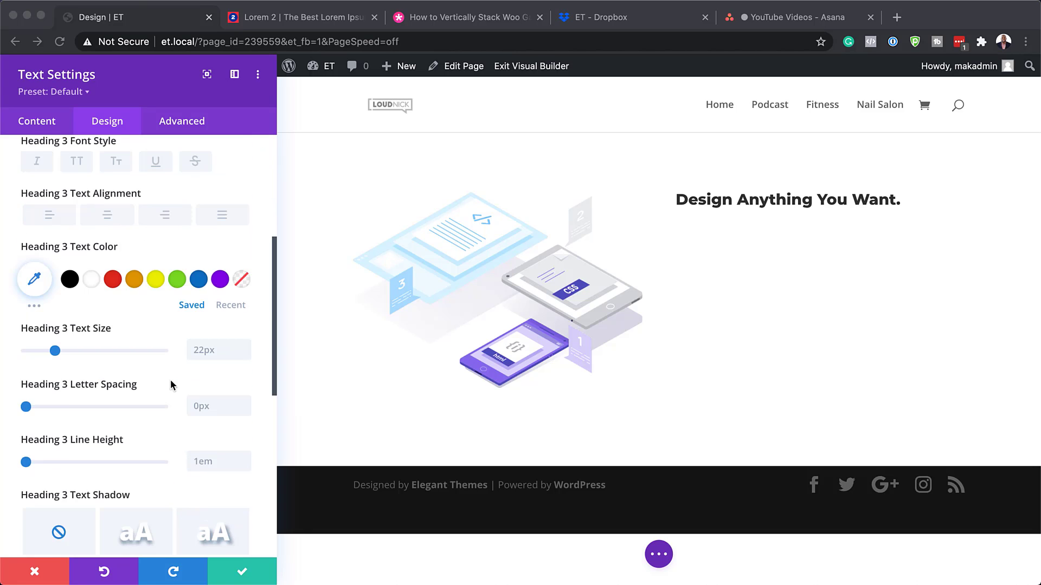
left_click(205, 352)
double_click(205, 350)
type("65px")
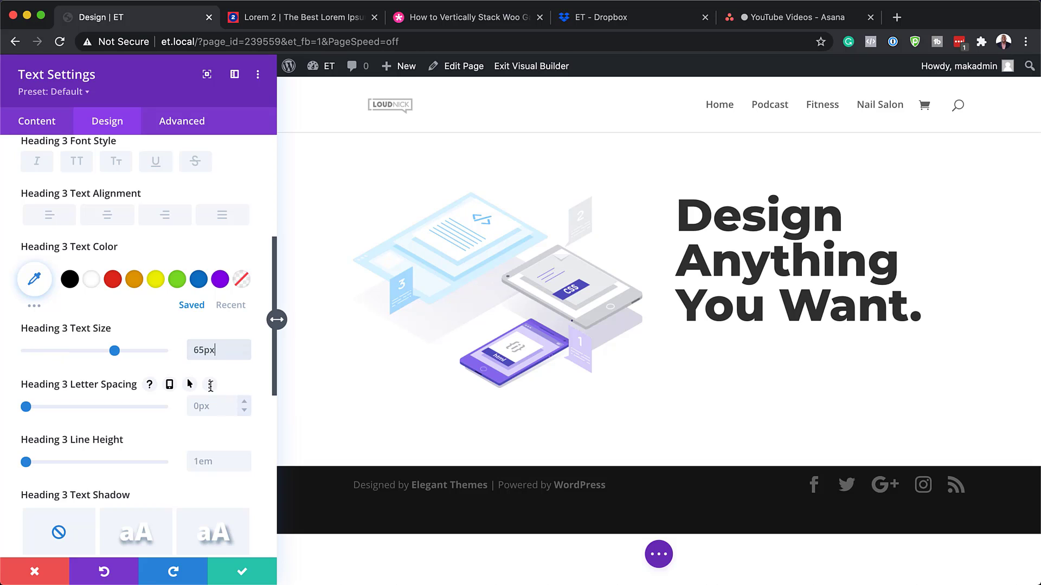
Enable responsive values for the Heading 3 text size, set the phone size to 40px, and check the tablet and desktop views.
mouse_move(145, 335)
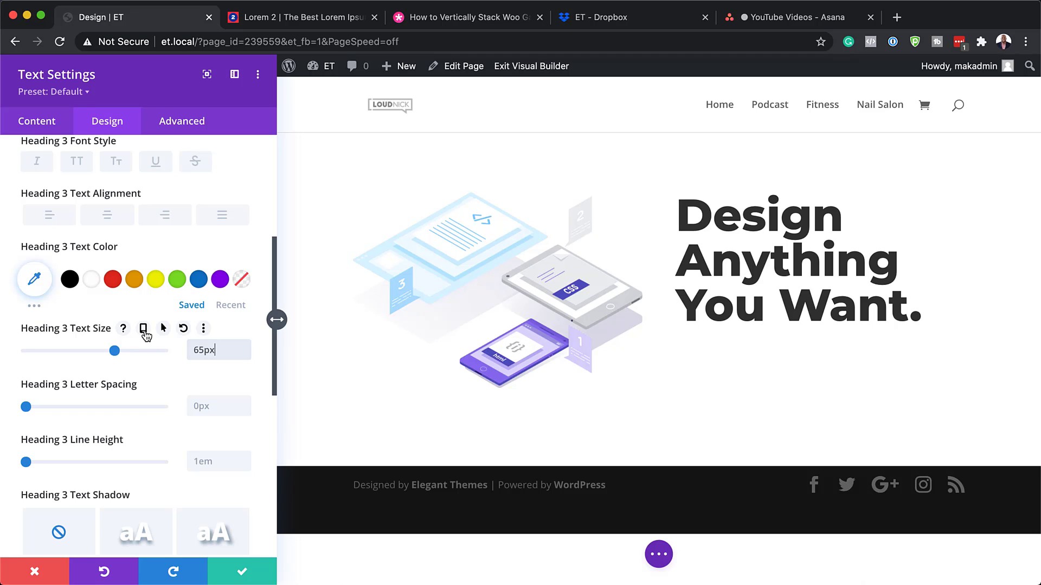
left_click(143, 330)
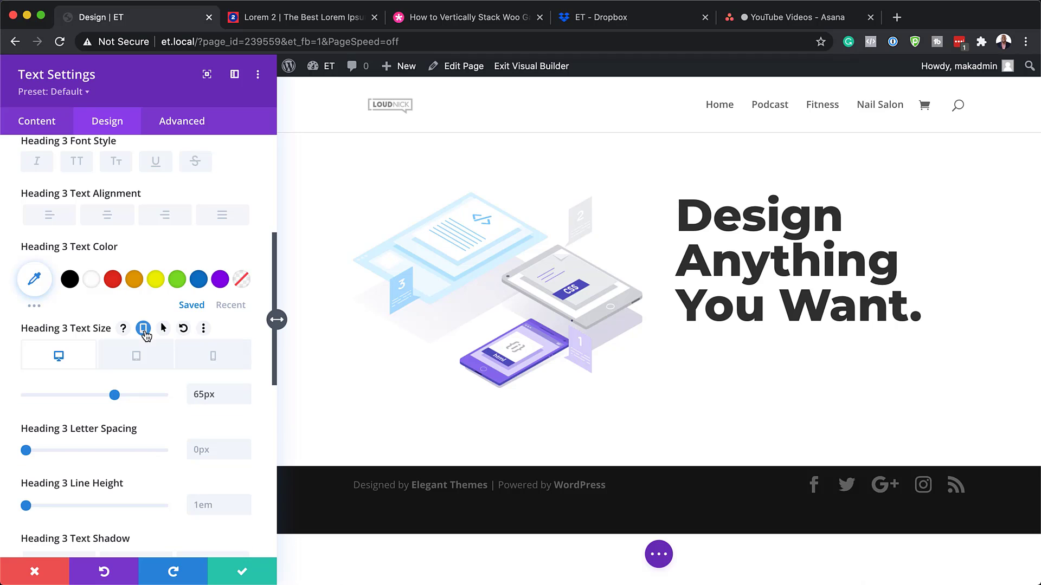
left_click(220, 361)
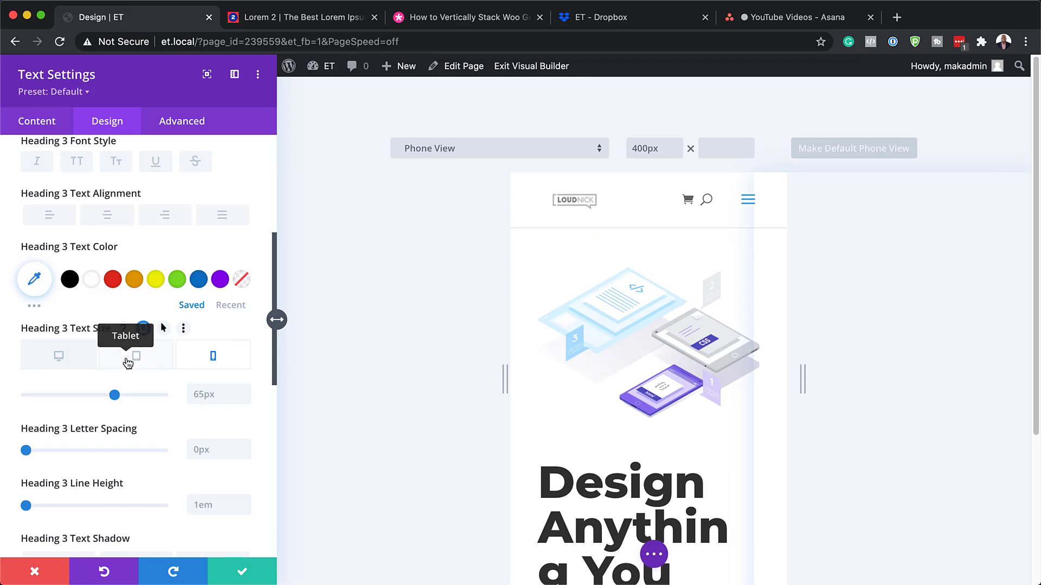
scroll(626, 375, "down", 3)
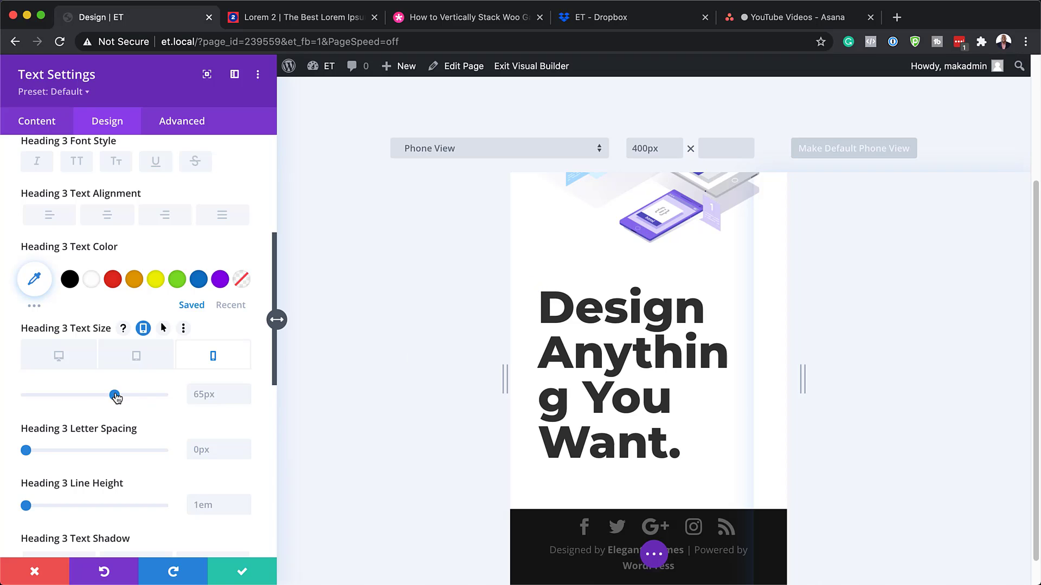
left_click(205, 395)
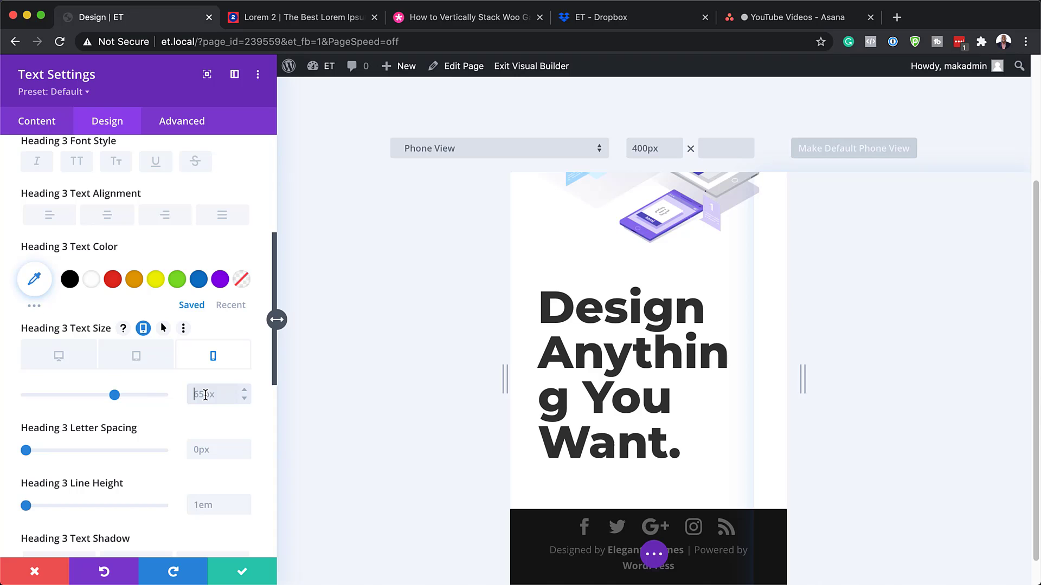
type("40px")
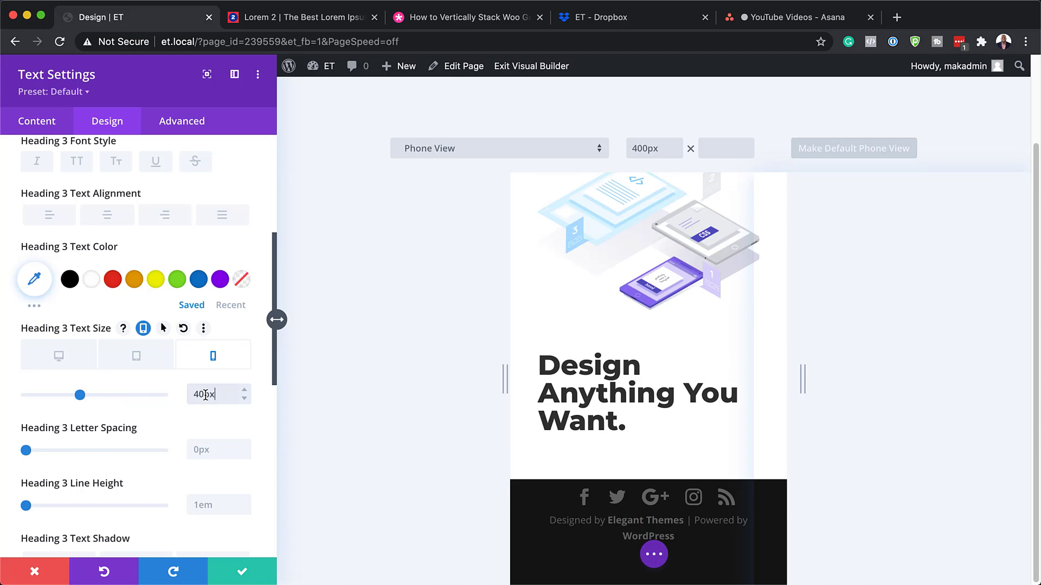
left_click(136, 359)
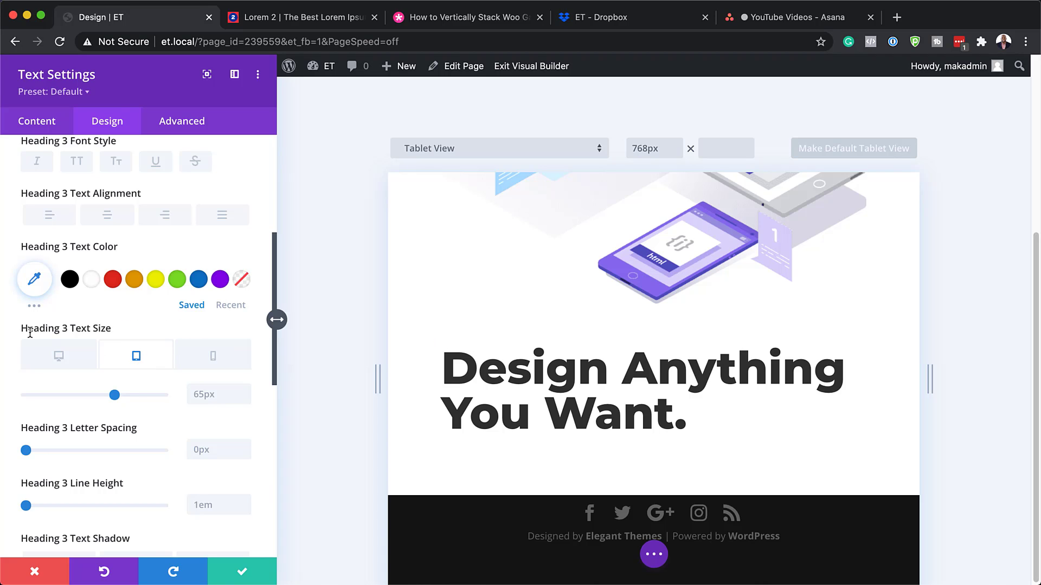
left_click(60, 357)
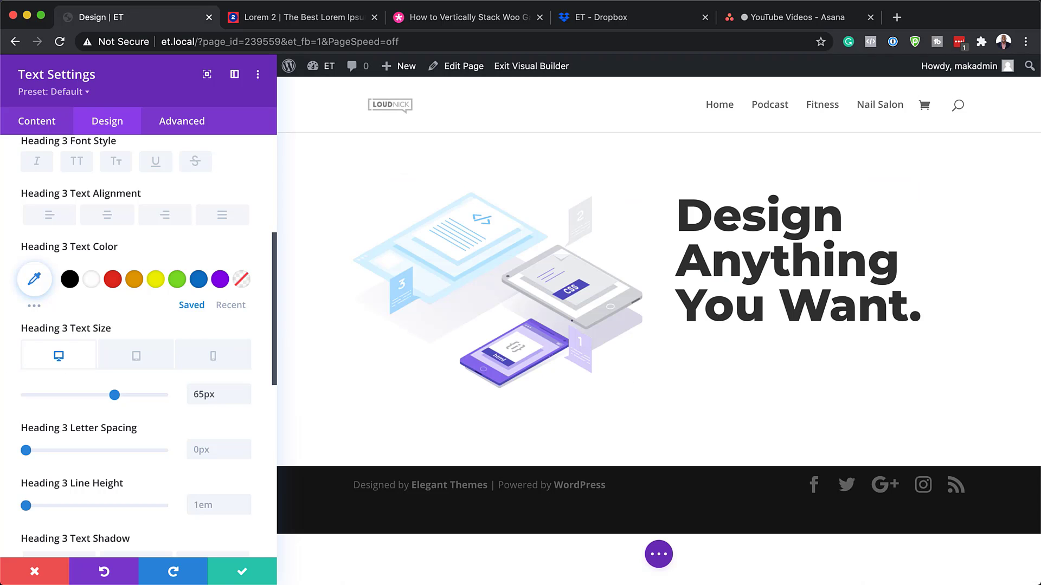
Set the Heading 3 letter spacing to 0.8px and the line height to 1.3em.
scroll(143, 363, "down", 1)
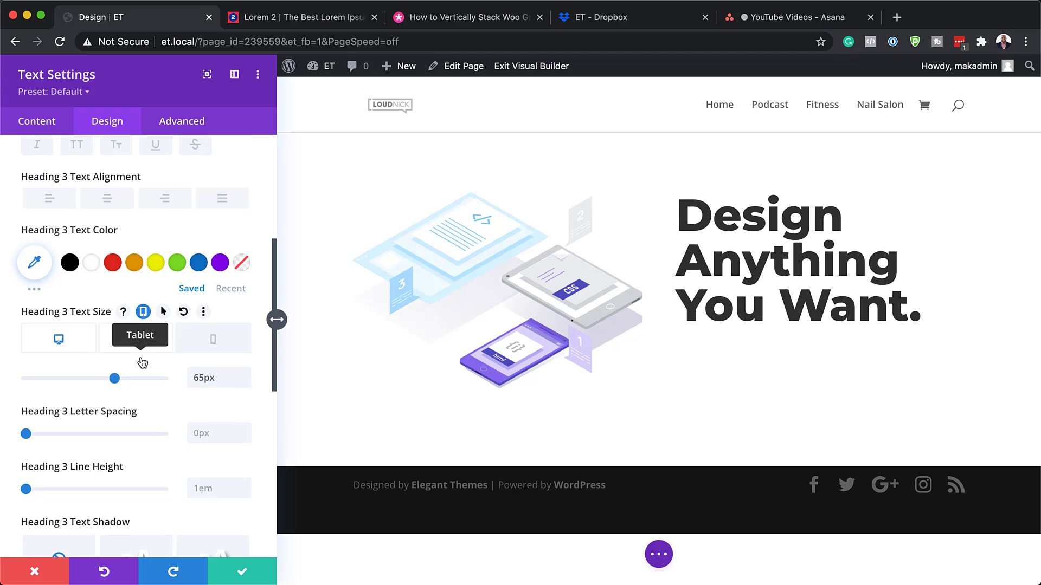
scroll(143, 363, "down", 1)
left_click(216, 414)
type("0.8")
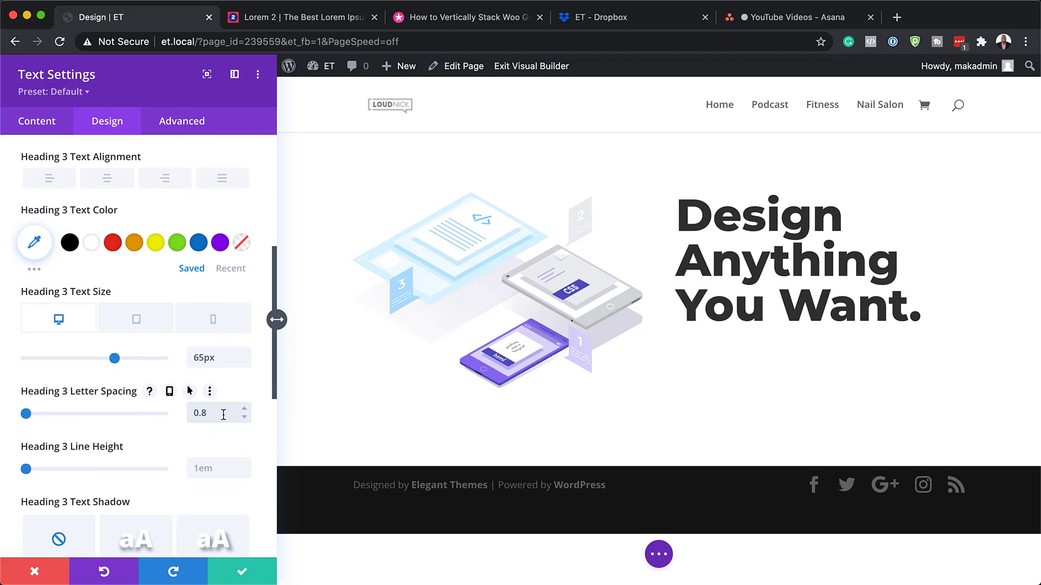
type("px")
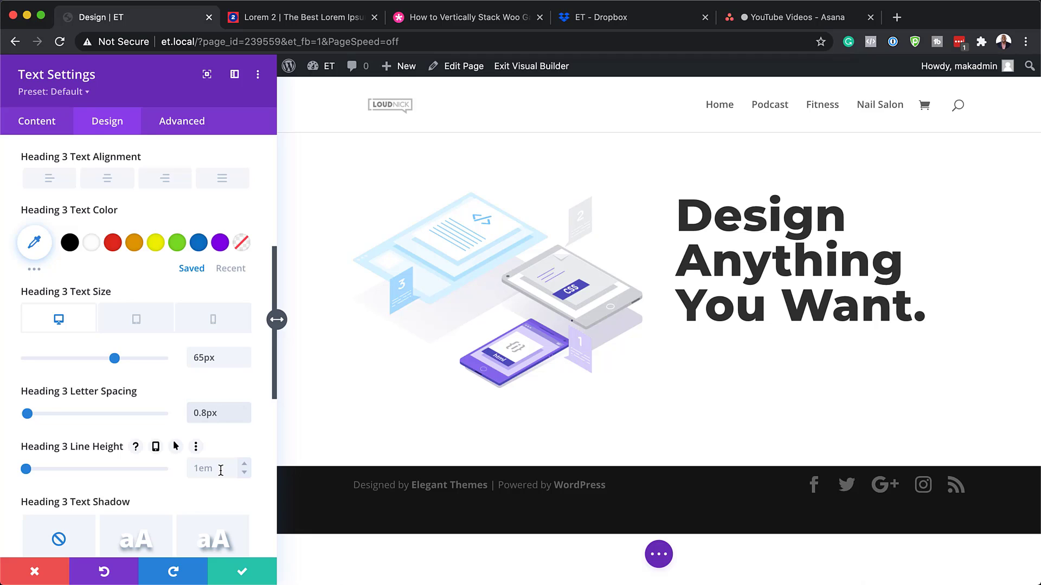
type("1.3em")
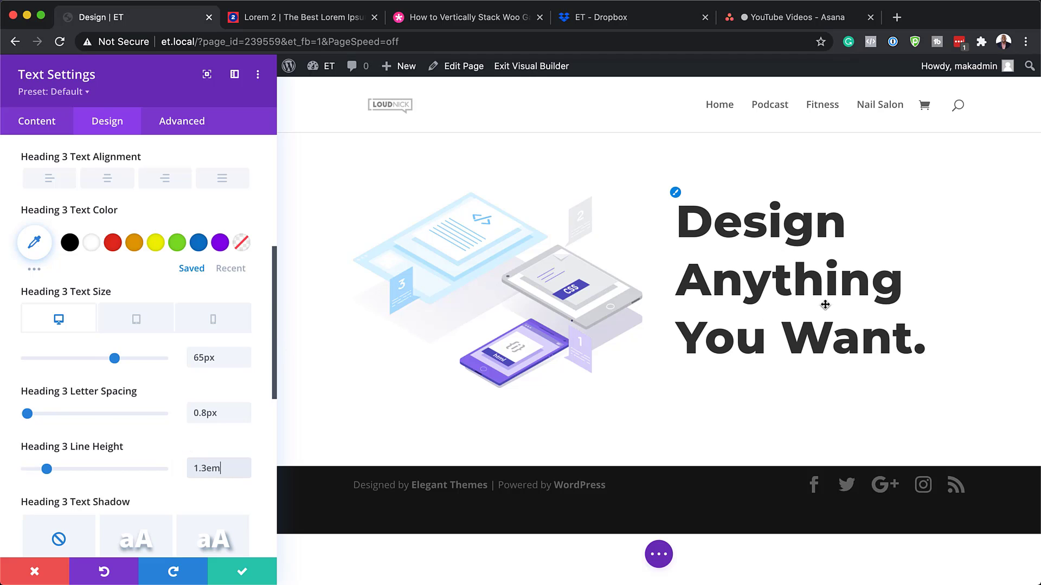
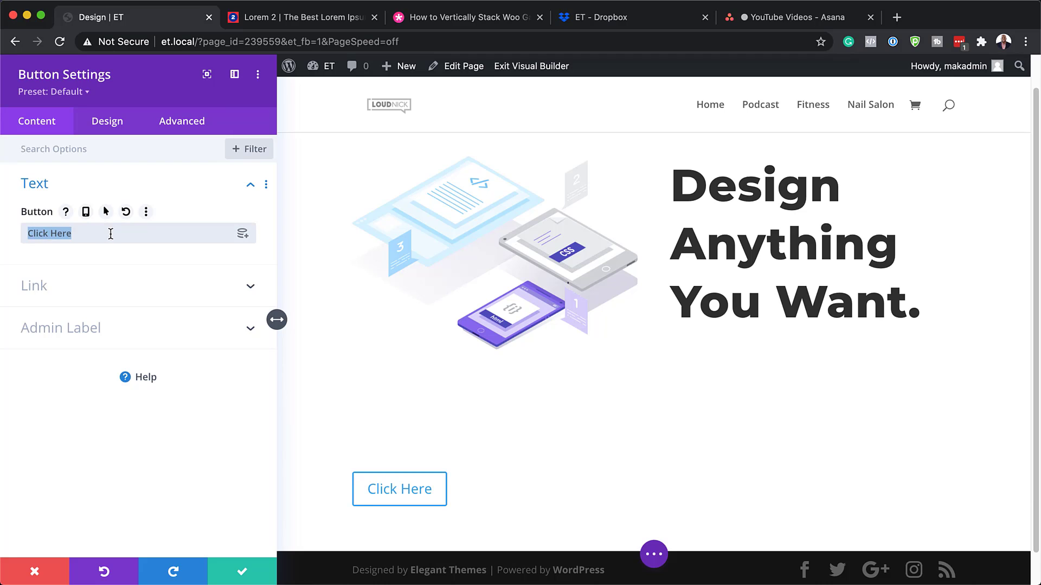
Replace the button's text with "See After!" and set its link URL to "#".
type("See After")
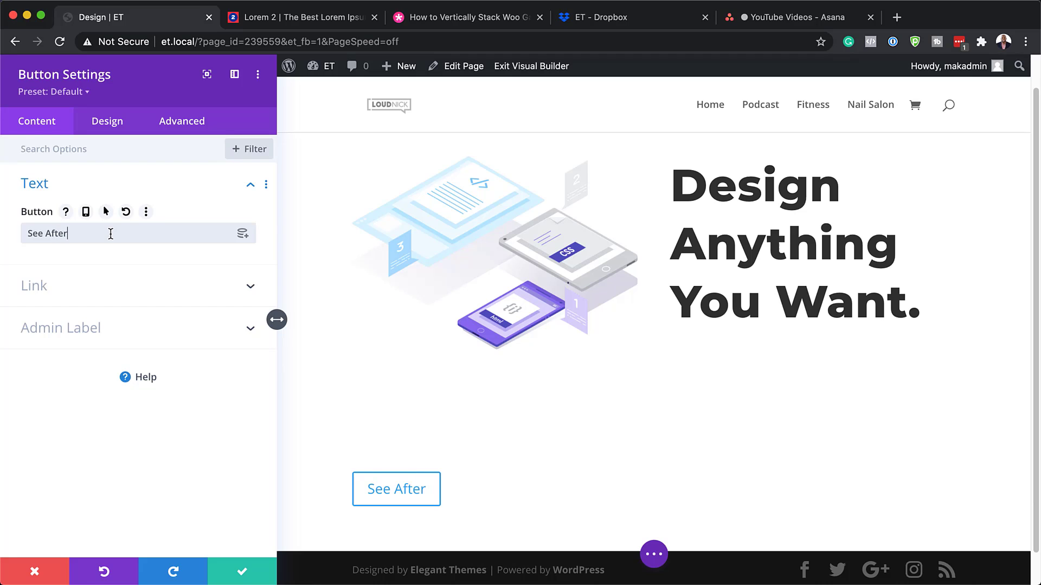
type("!")
left_click(82, 285)
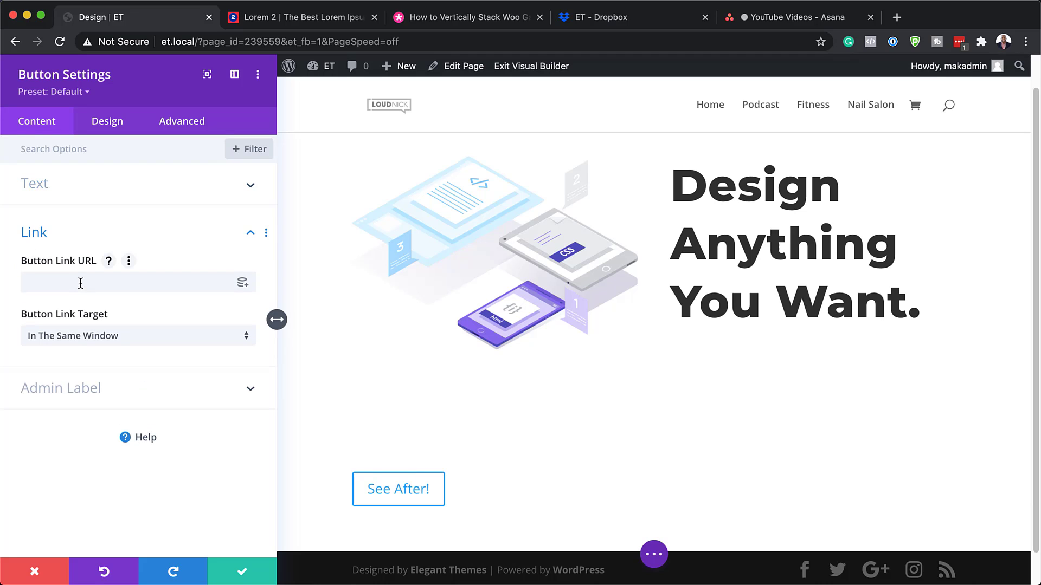
left_click(64, 279)
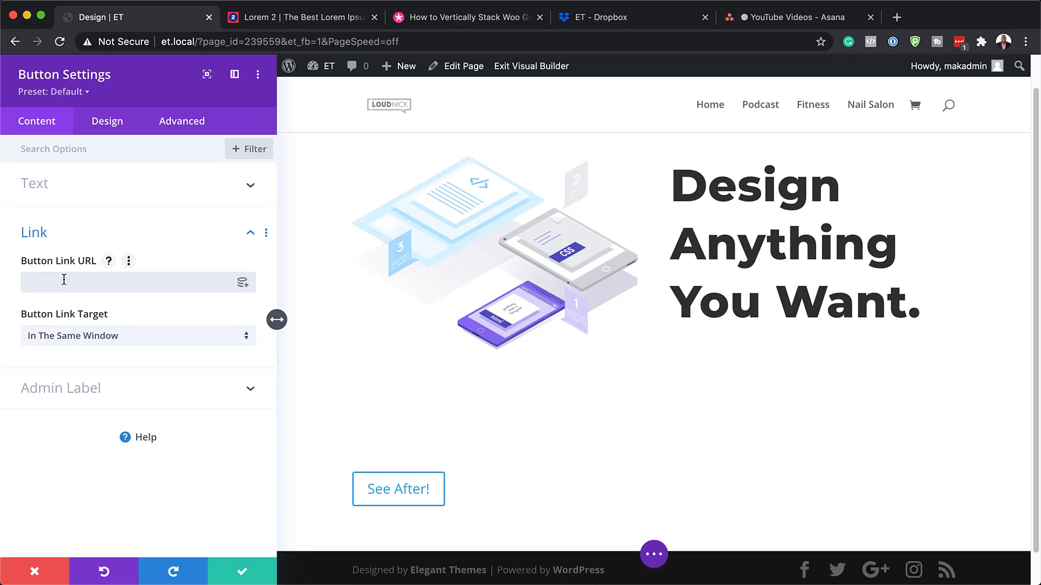
type("#")
left_click(63, 235)
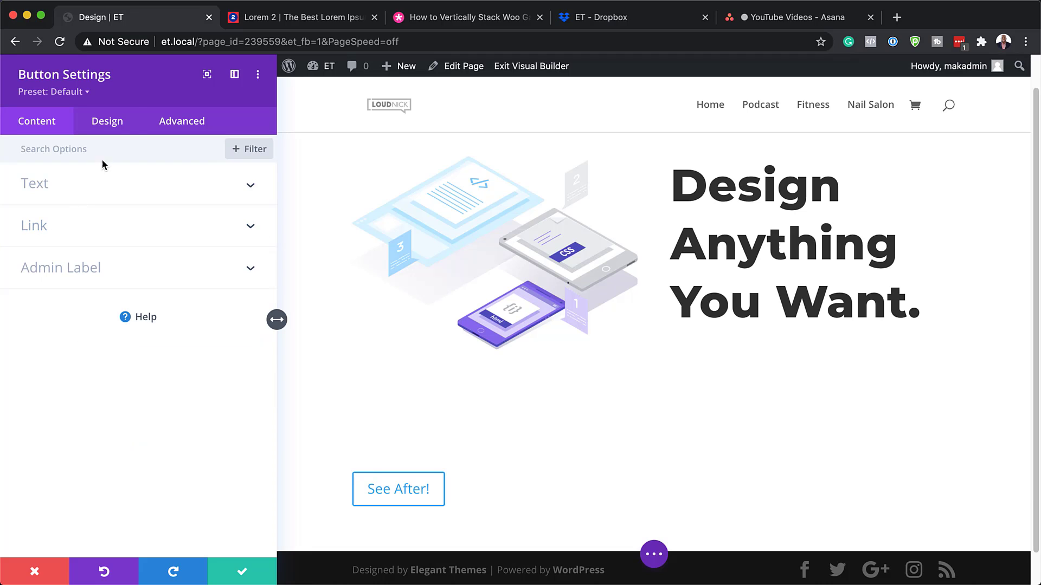
Enable custom styles for the button and give it 16px white text.
left_click(107, 122)
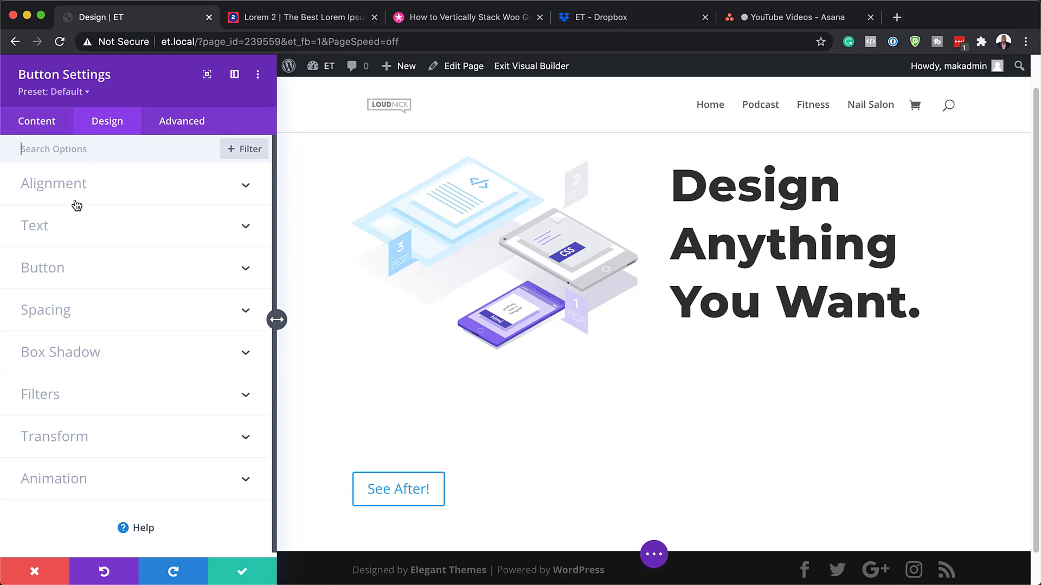
left_click(57, 270)
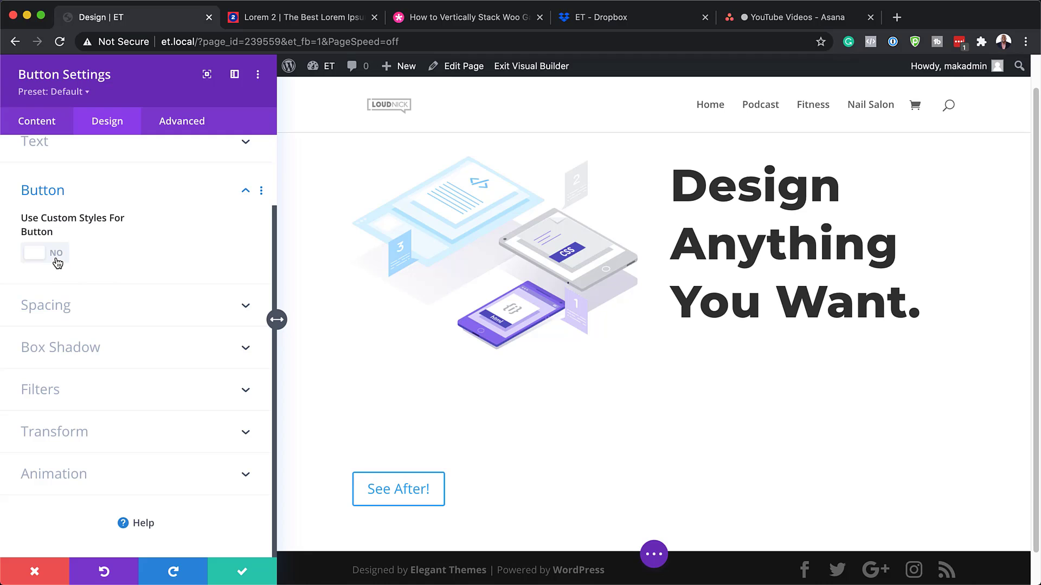
left_click(56, 260)
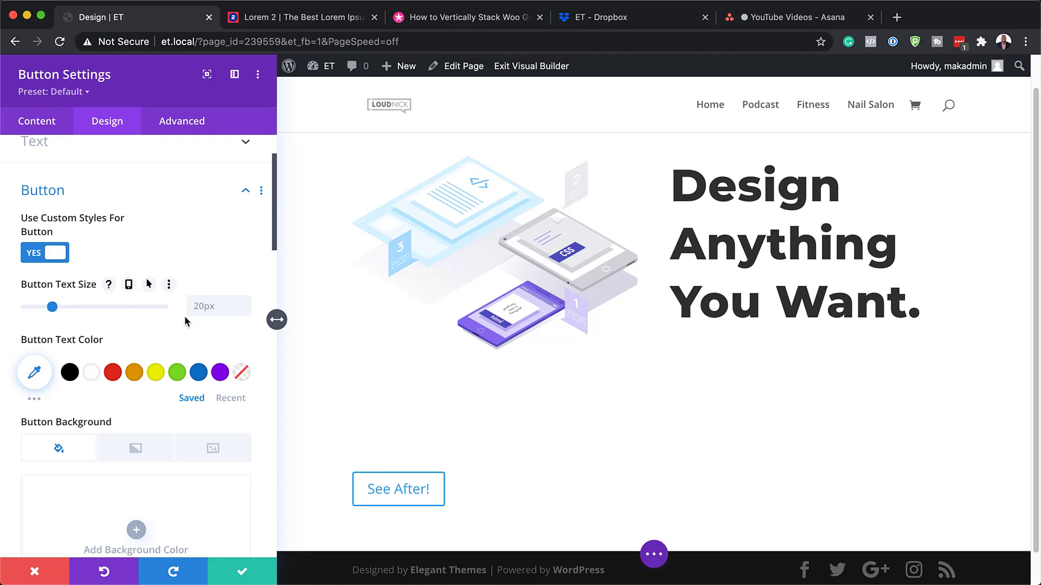
left_click(208, 306)
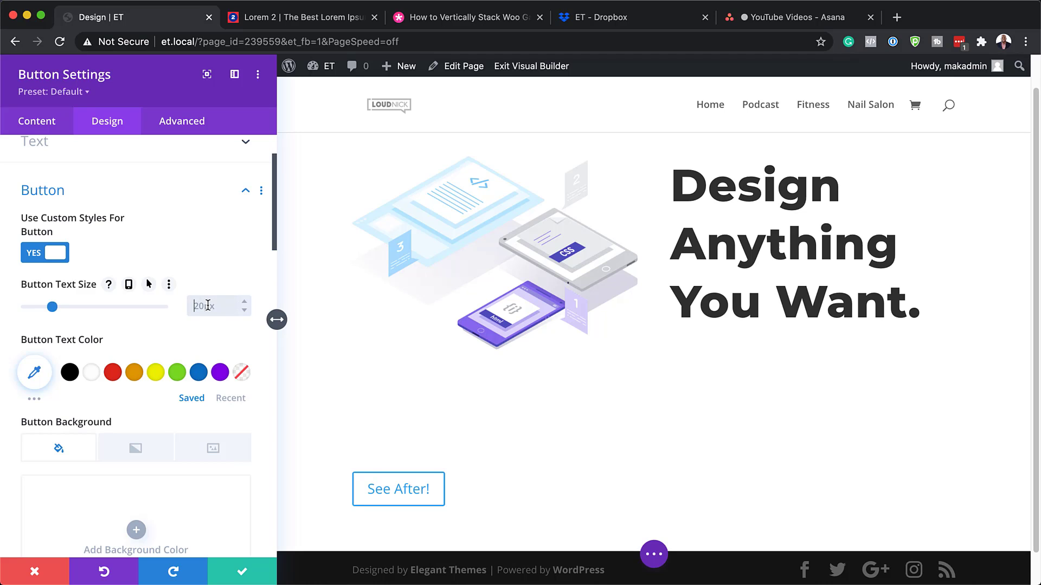
type("16")
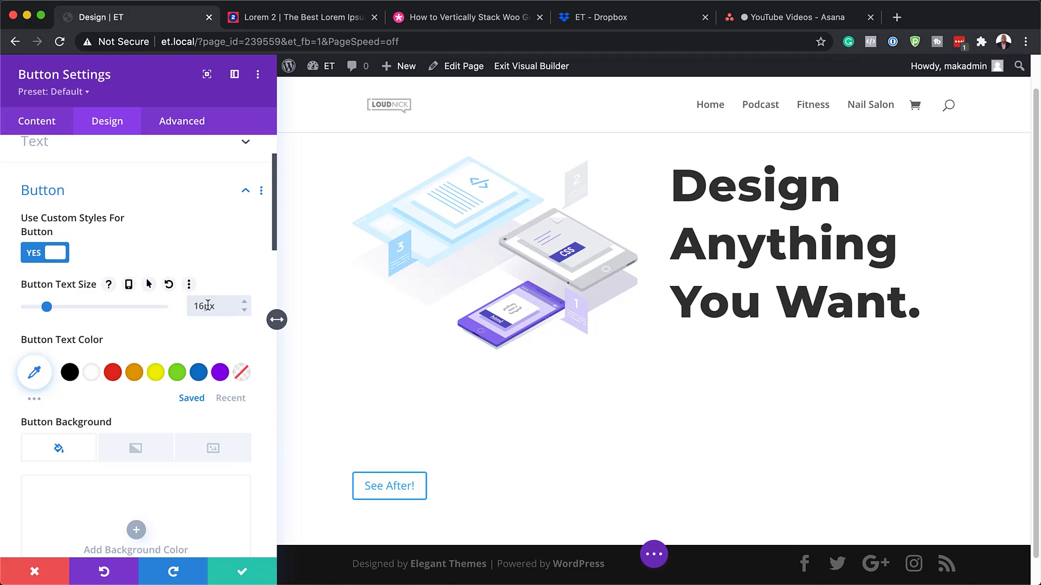
left_click(92, 374)
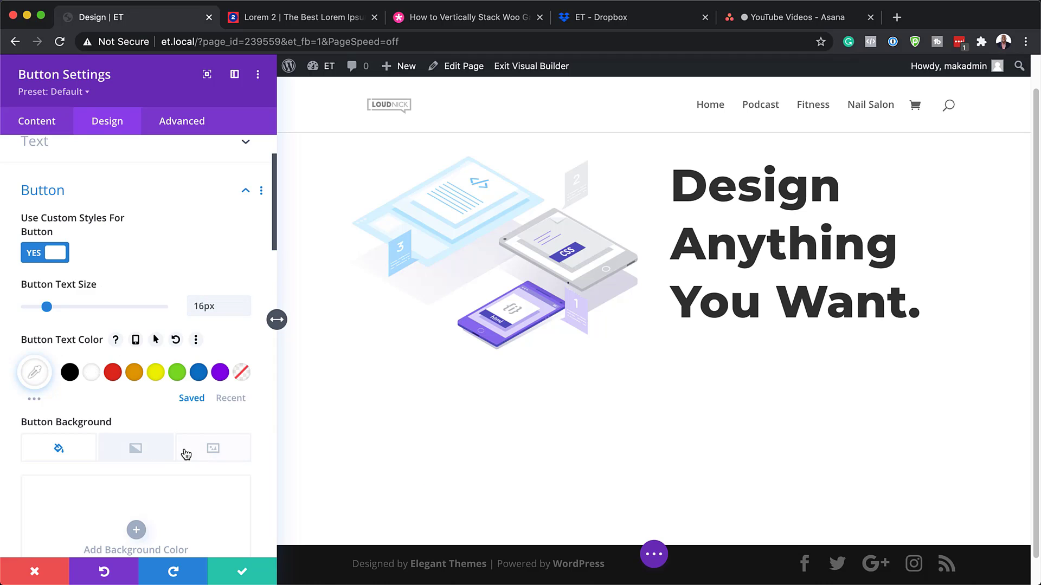
Set the button's background color to #4b4baf.
key("super+Tab")
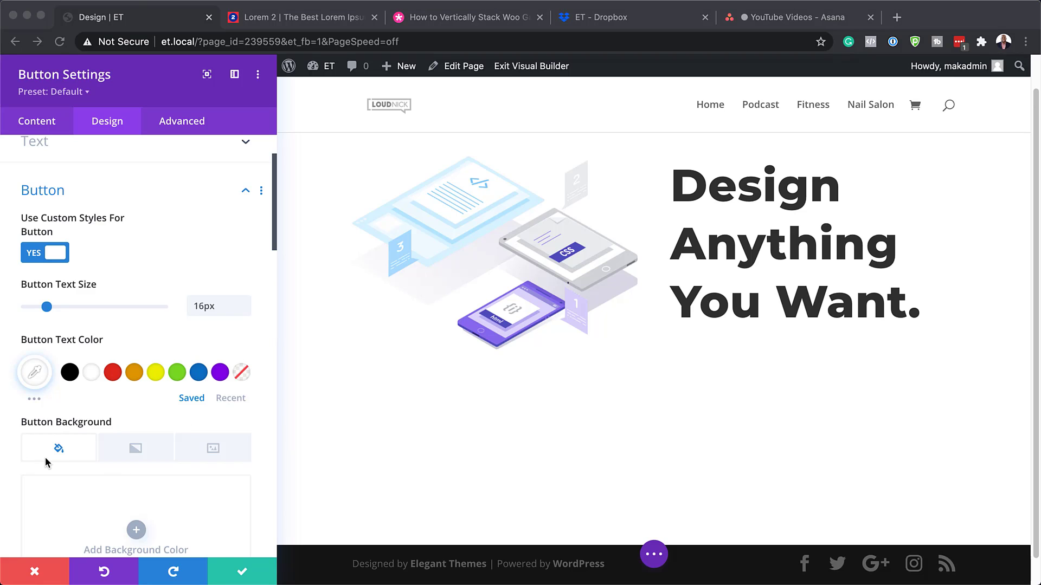
left_click(163, 487)
left_click(137, 469)
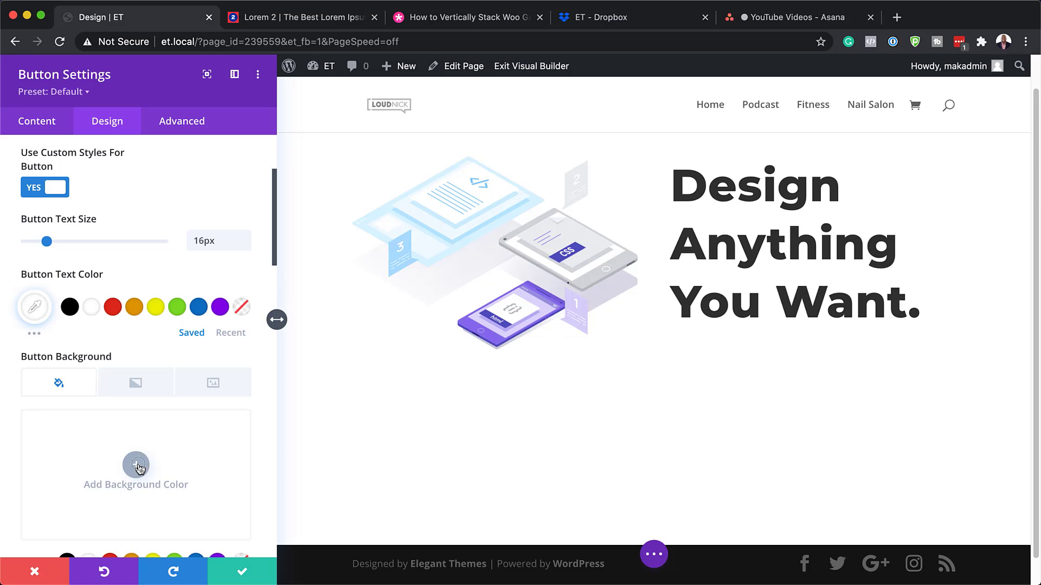
left_click(51, 425)
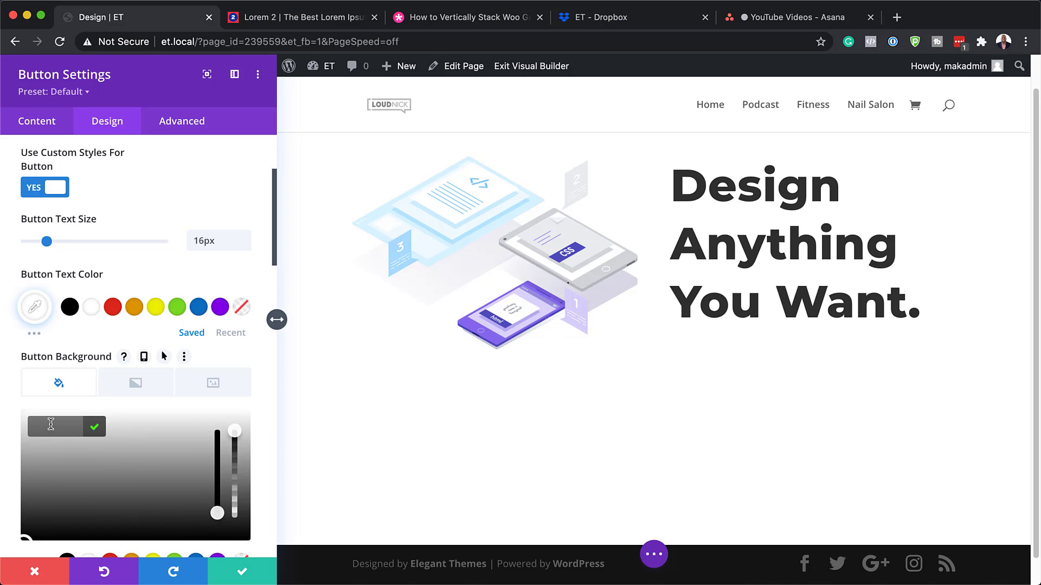
type("#4b4baf")
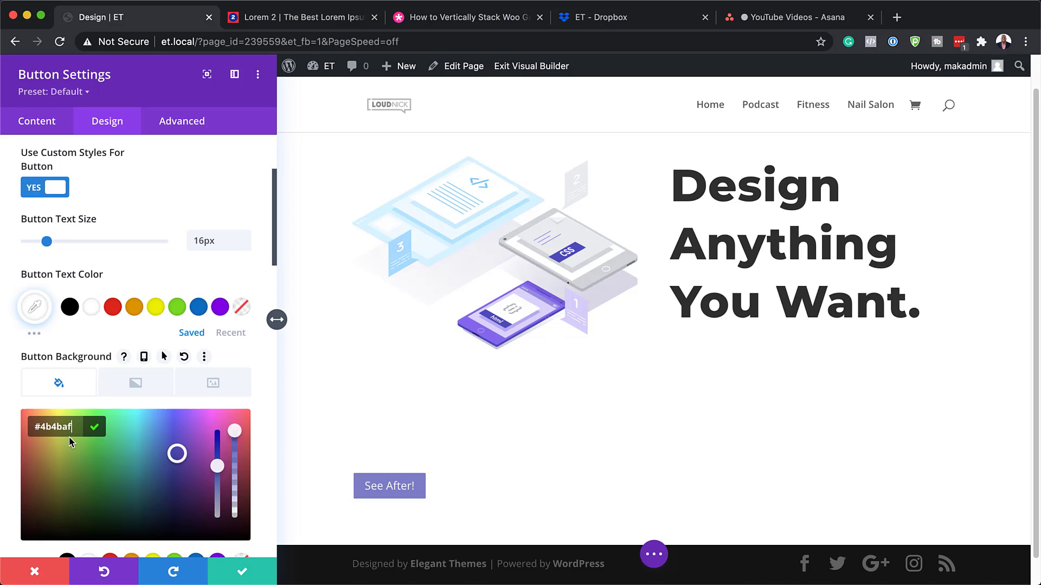
Enable hover styling for the button background, set the hover color to #67ddc1, and return to the normal desktop state.
scroll(161, 388, "down", 3)
scroll(162, 393, "down", 2)
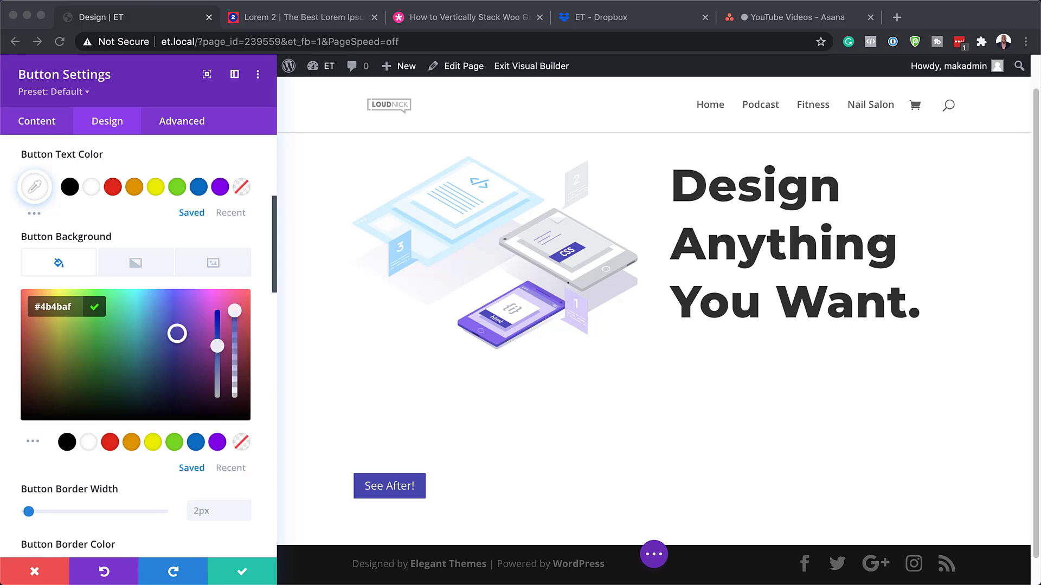
left_click(148, 236)
mouse_move(134, 292)
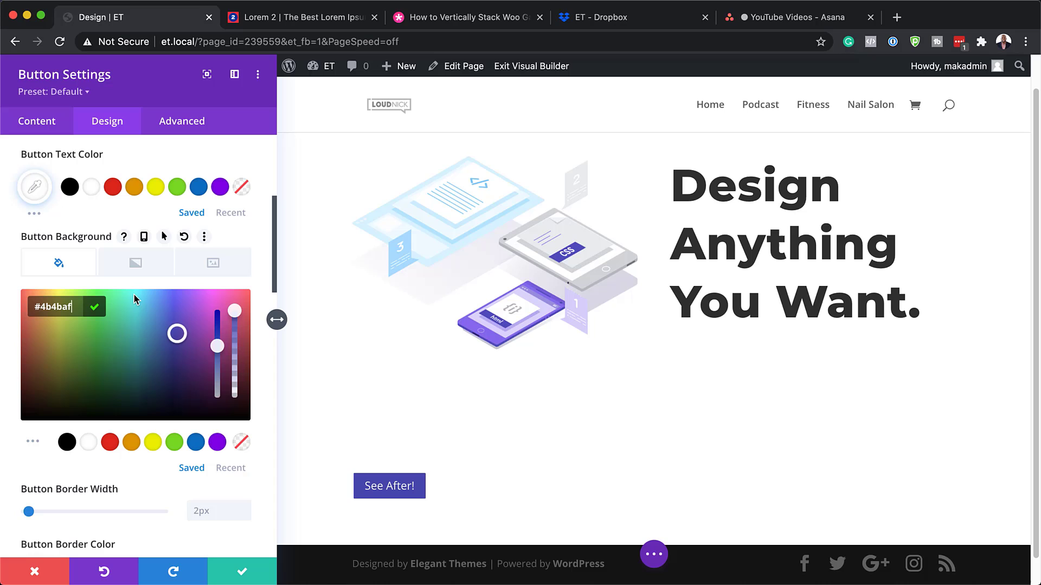
left_click(164, 237)
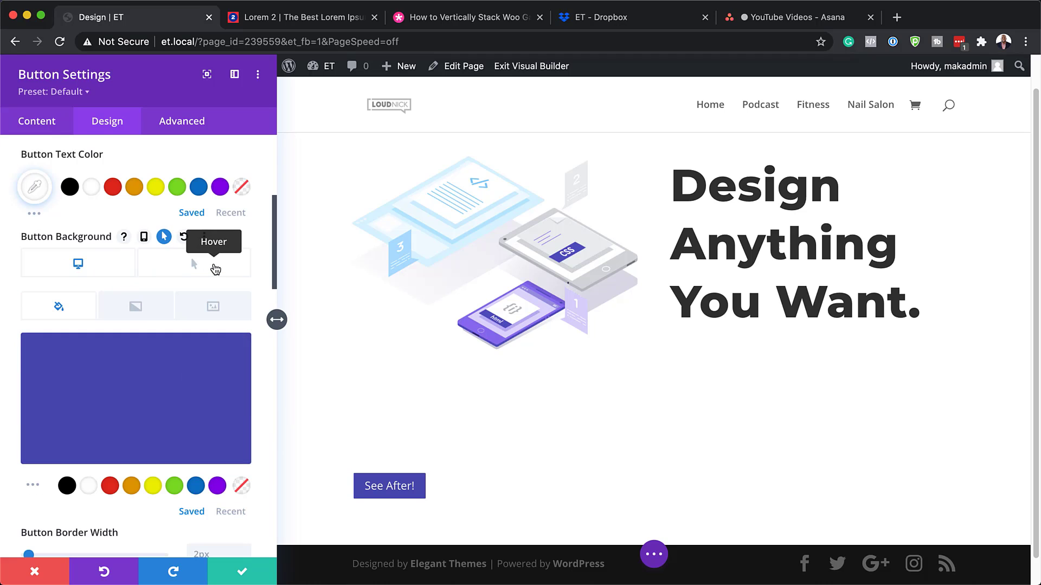
left_click(191, 266)
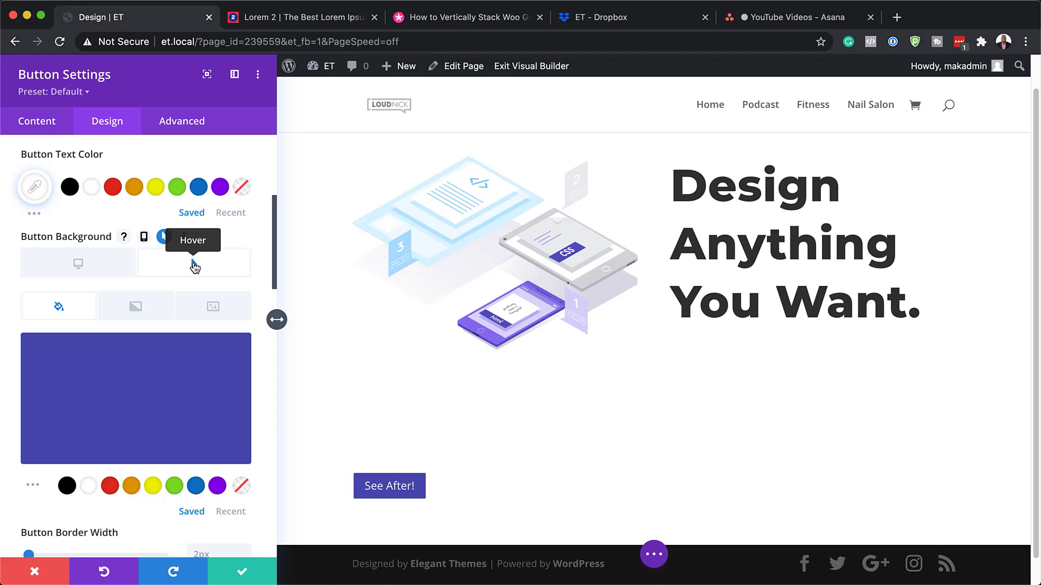
left_click(132, 400)
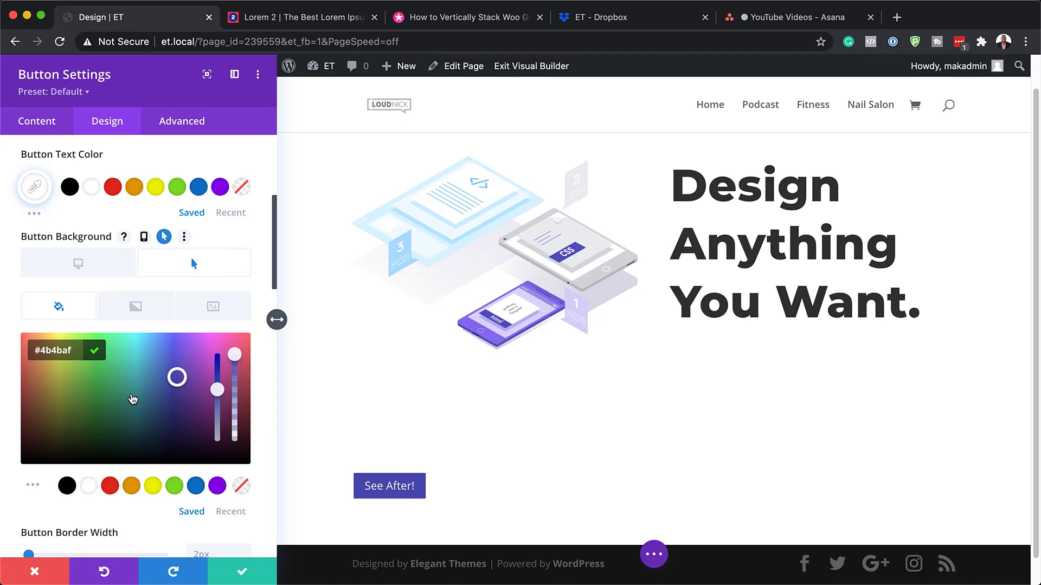
triple_click(75, 356)
type("#67ddc1")
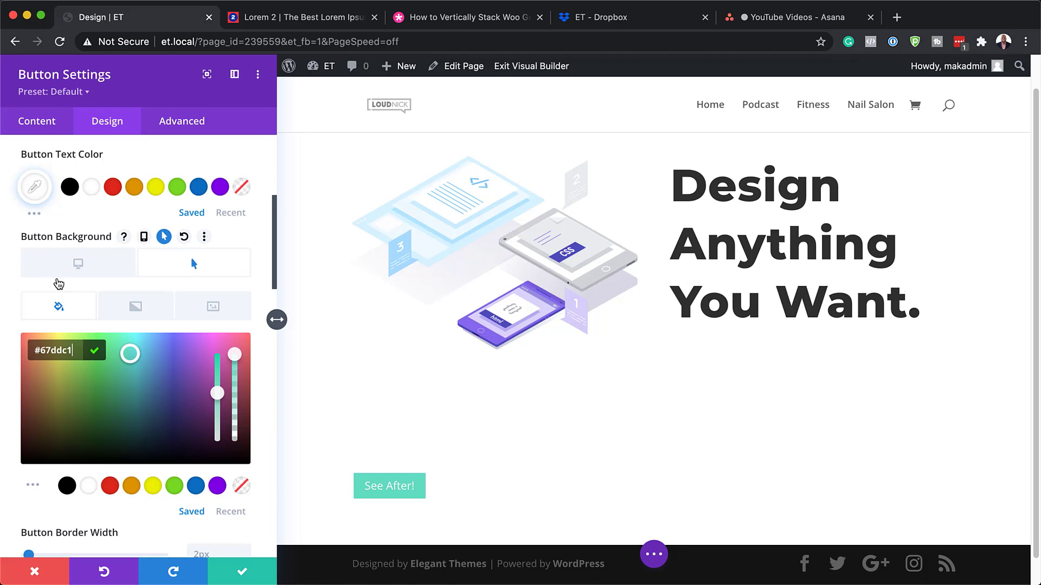
left_click(77, 264)
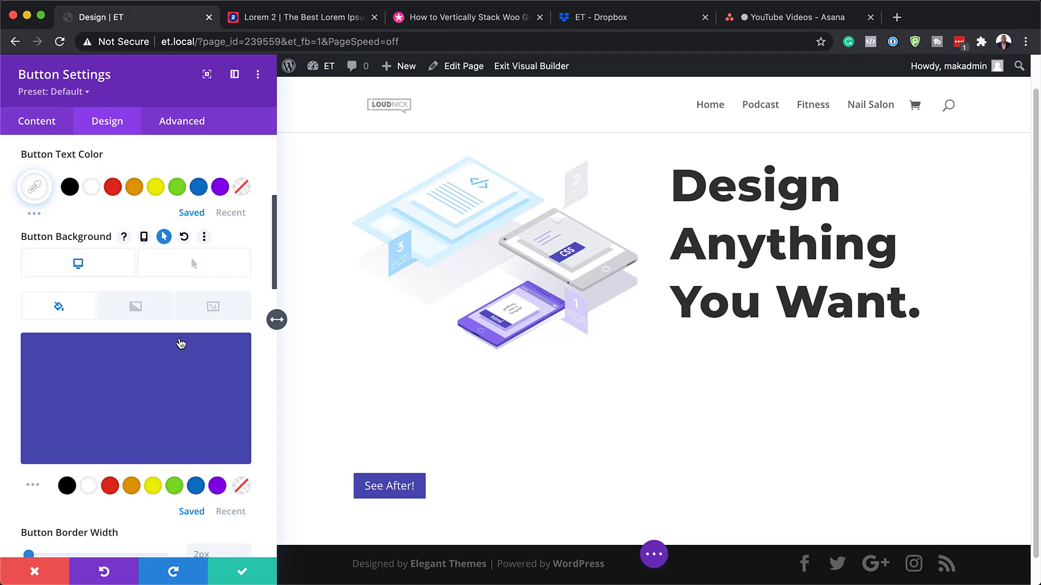
Set the button's border width to 0px and its letter spacing to 4px.
scroll(181, 344, "down", 2)
scroll(182, 344, "down", 5)
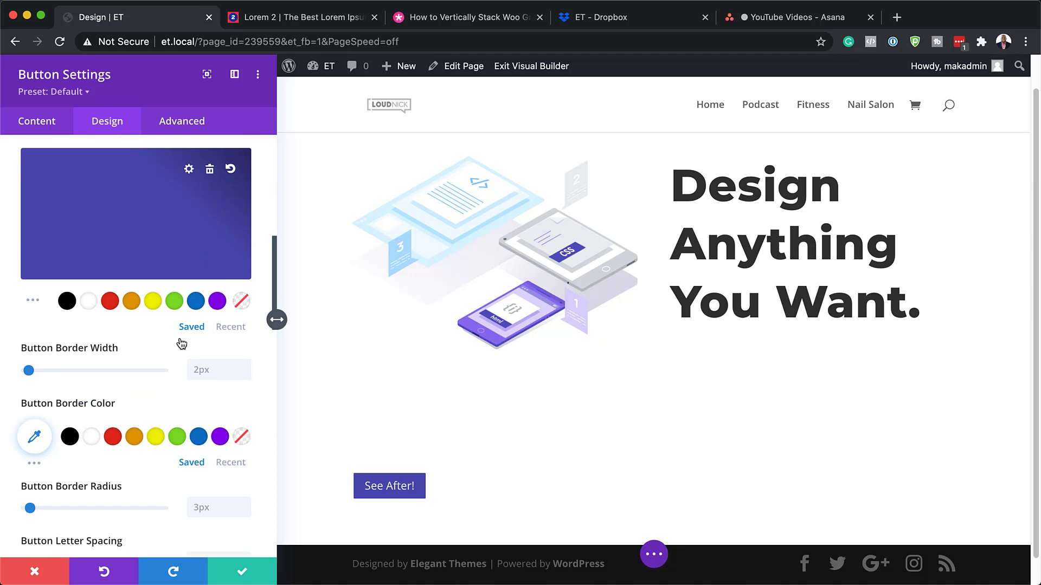
left_click_drag(28, 371, 5, 374)
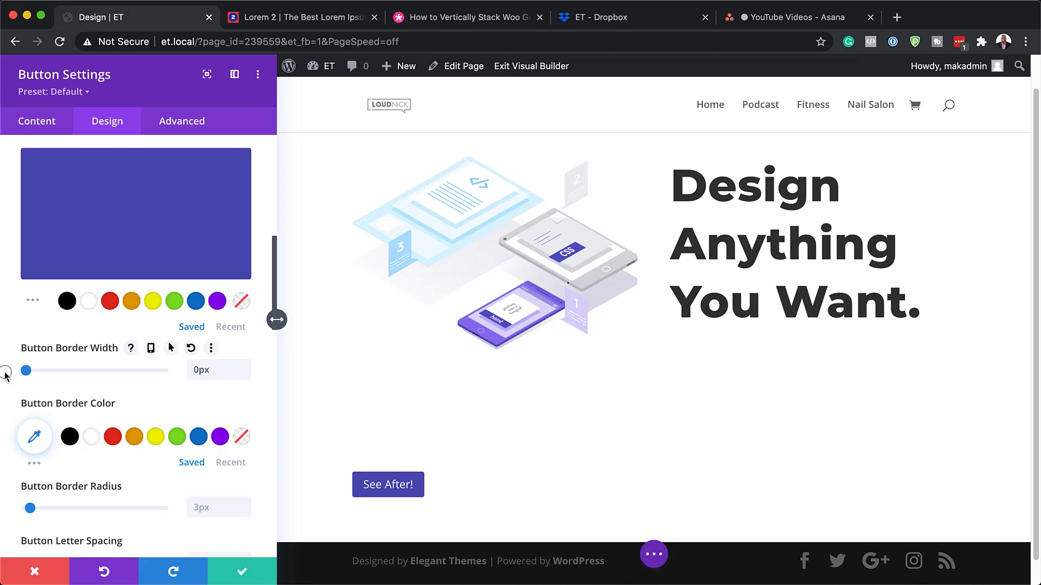
scroll(163, 423, "down", 2)
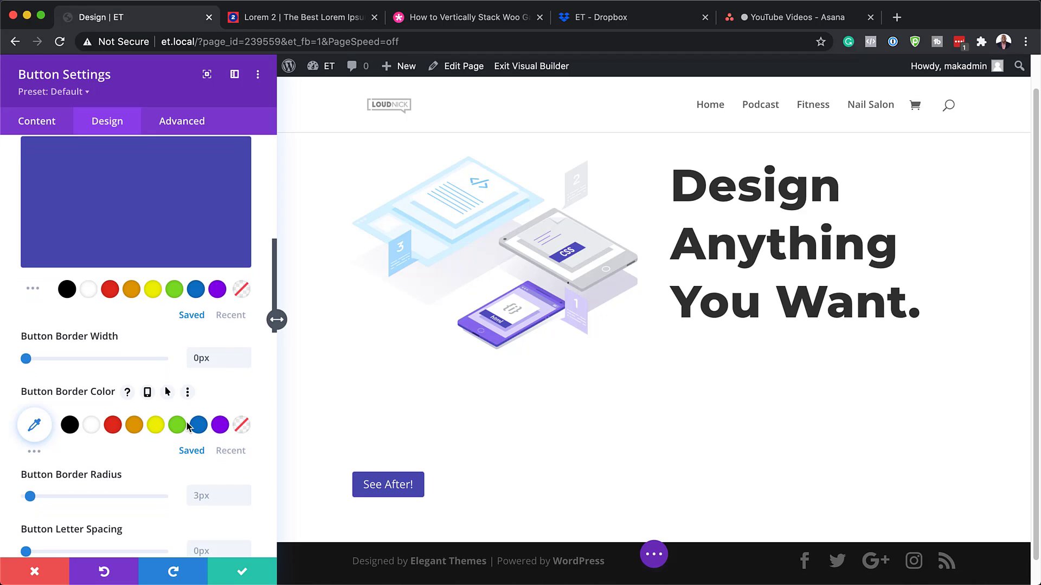
scroll(211, 455, "down", 1)
left_click(220, 477)
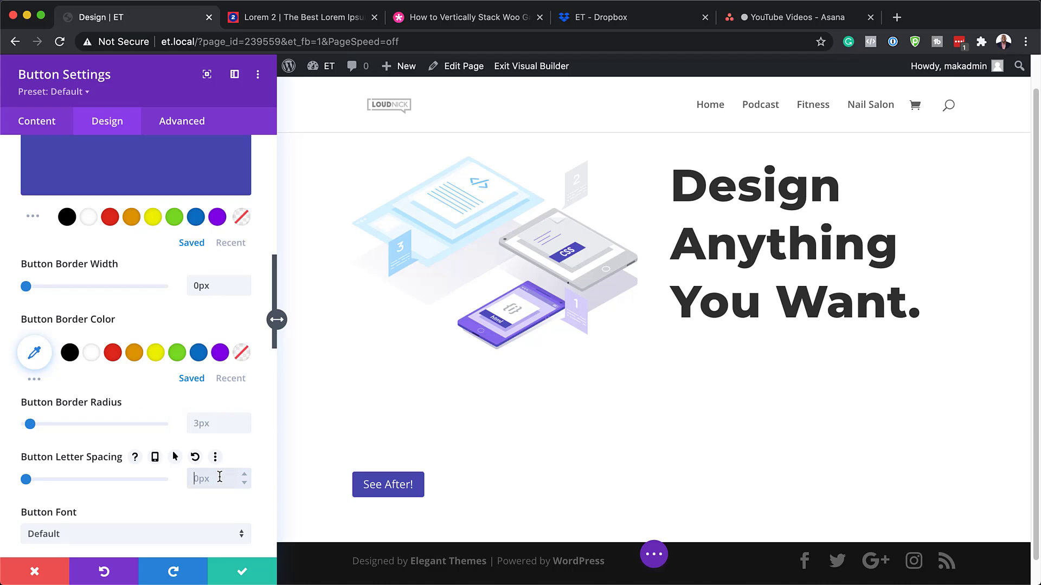
type("4px")
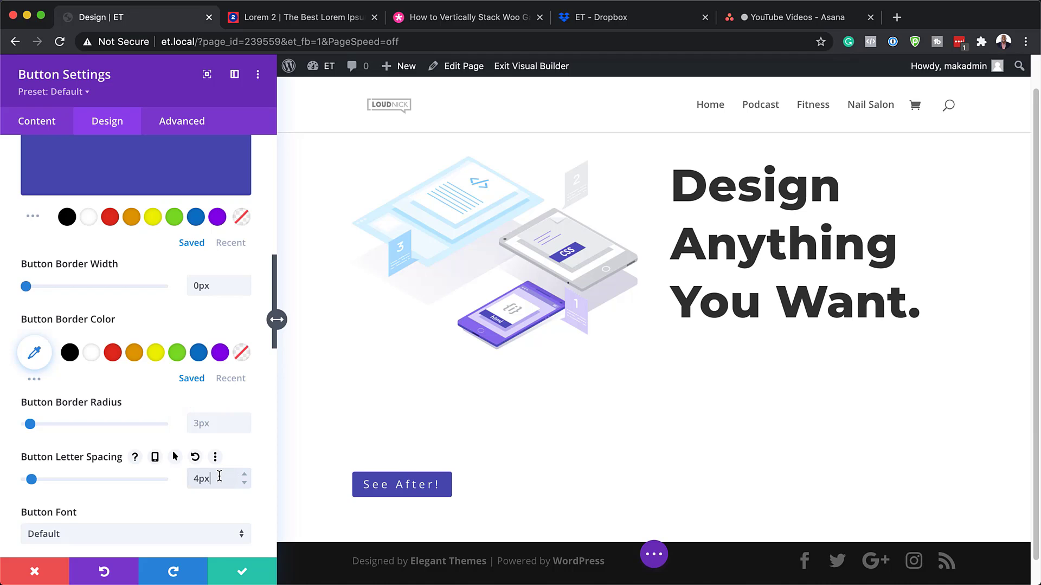
Style the button text with the Montserrat font in Semi Bold weight and uppercase.
scroll(220, 476, "down", 4)
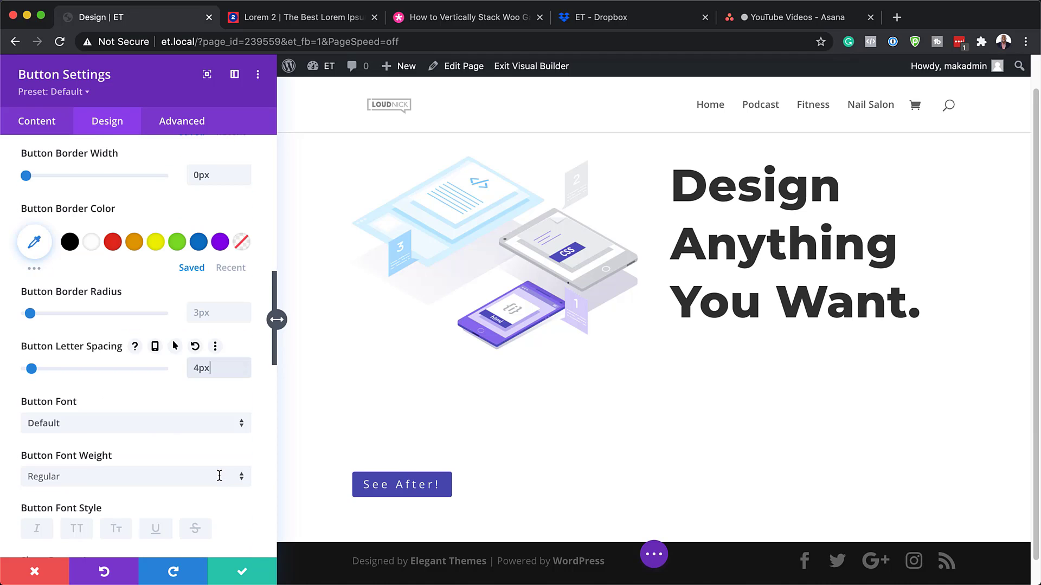
left_click(152, 429)
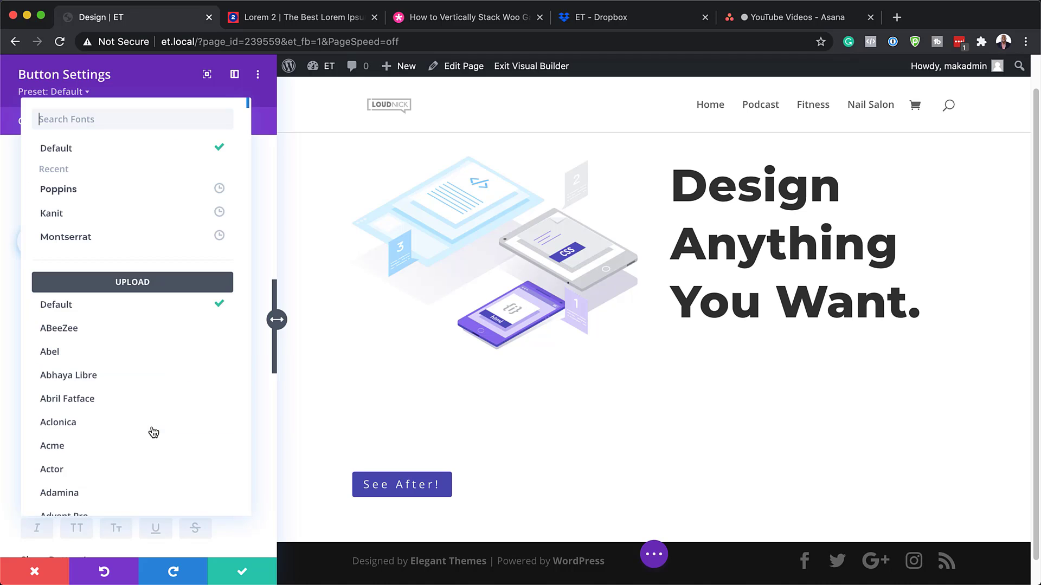
left_click(128, 240)
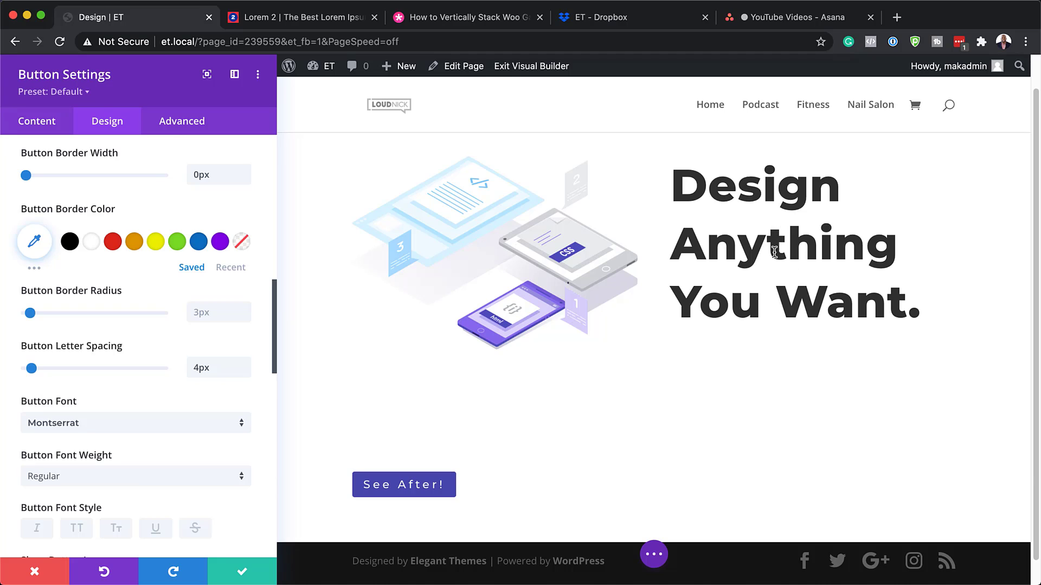
left_click(109, 476)
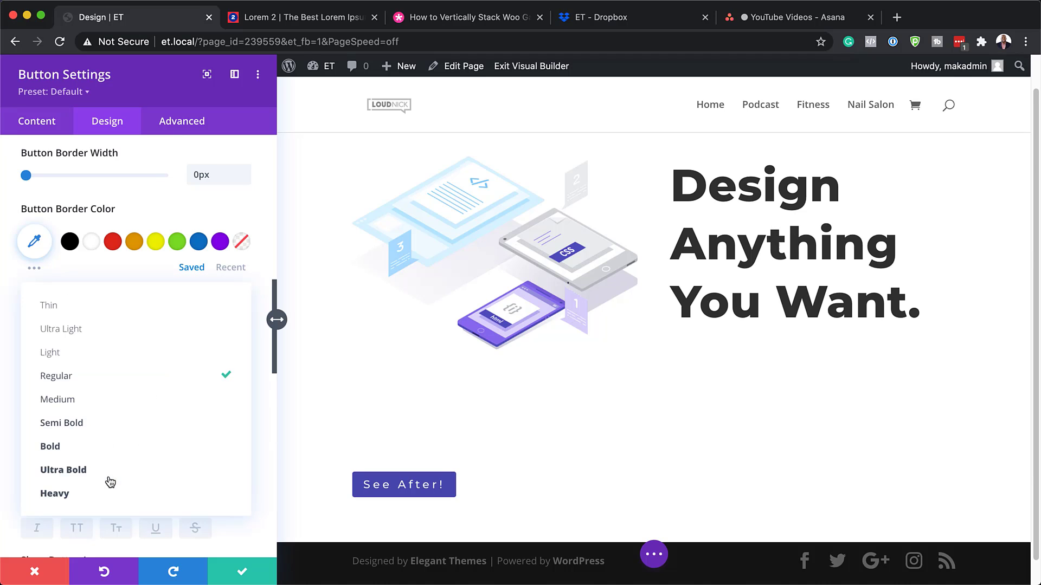
left_click(104, 423)
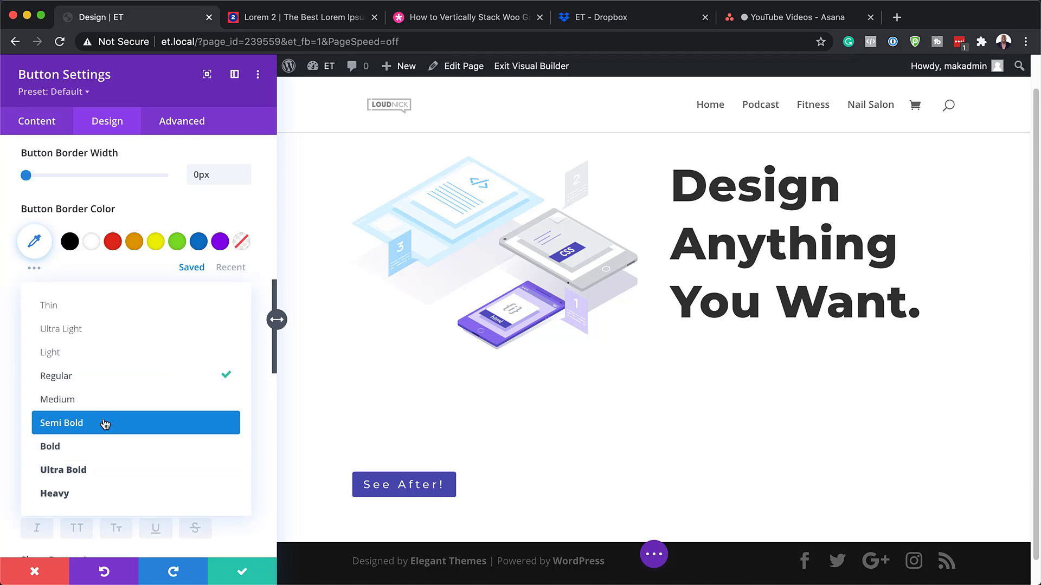
scroll(108, 491, "down", 2)
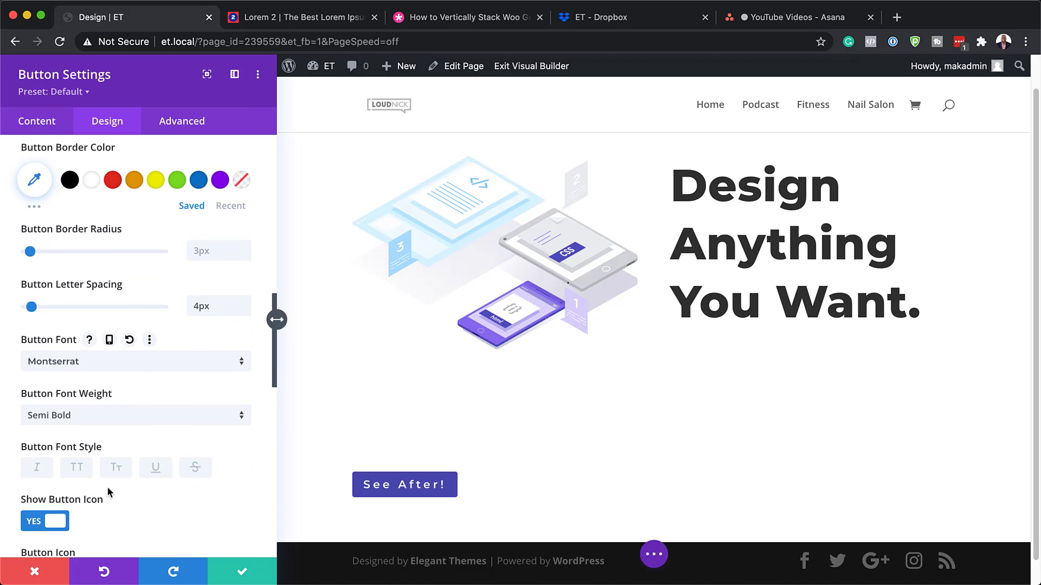
left_click(76, 467)
Set the button's bottom margin to 0px and its linked top and bottom padding to 1.5em.
scroll(161, 481, "down", 1)
scroll(162, 481, "down", 10)
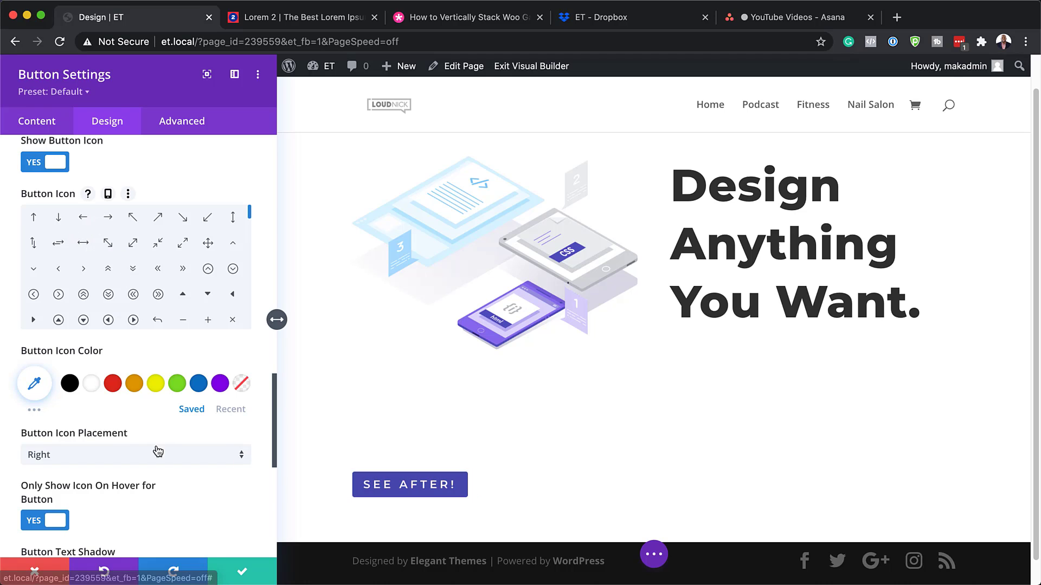
scroll(163, 450, "down", 6)
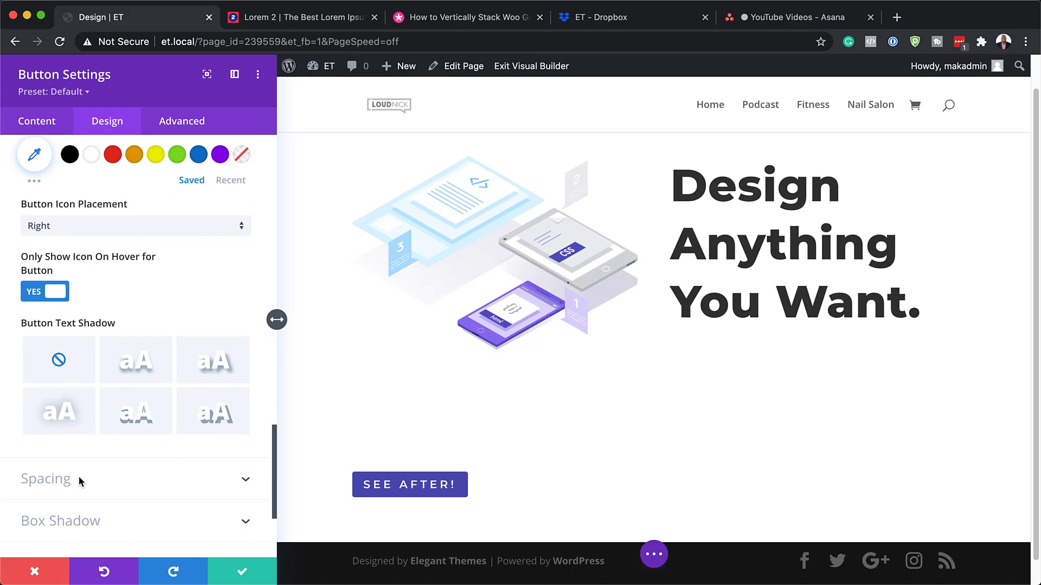
scroll(189, 399, "up", 4)
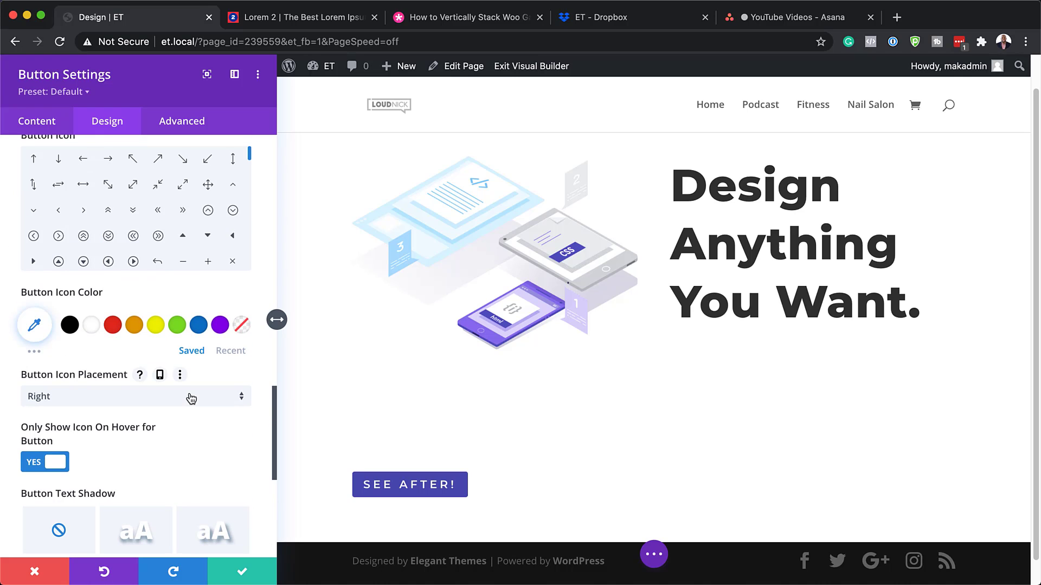
scroll(191, 399, "down", 5)
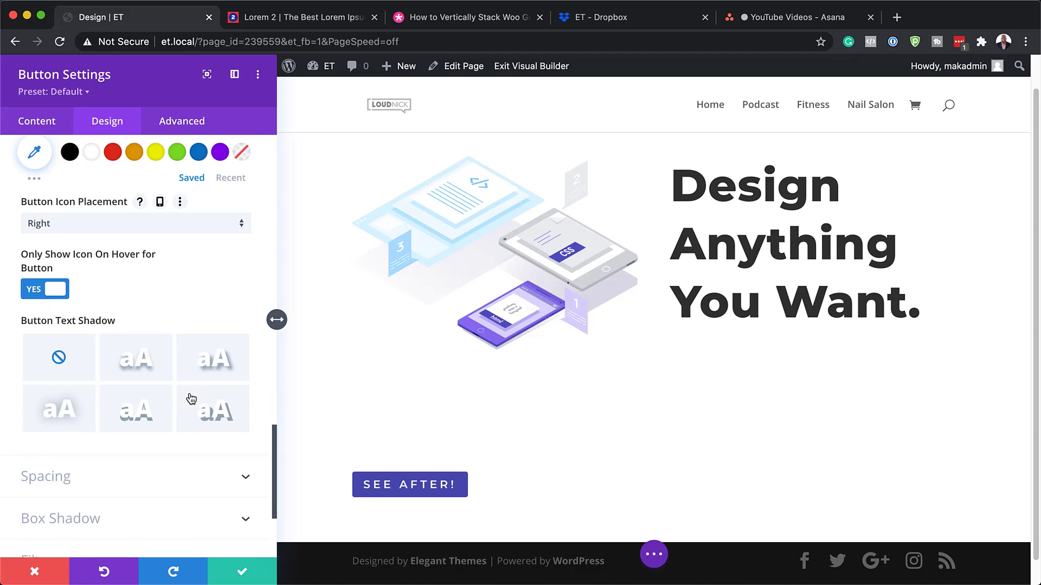
left_click(122, 481)
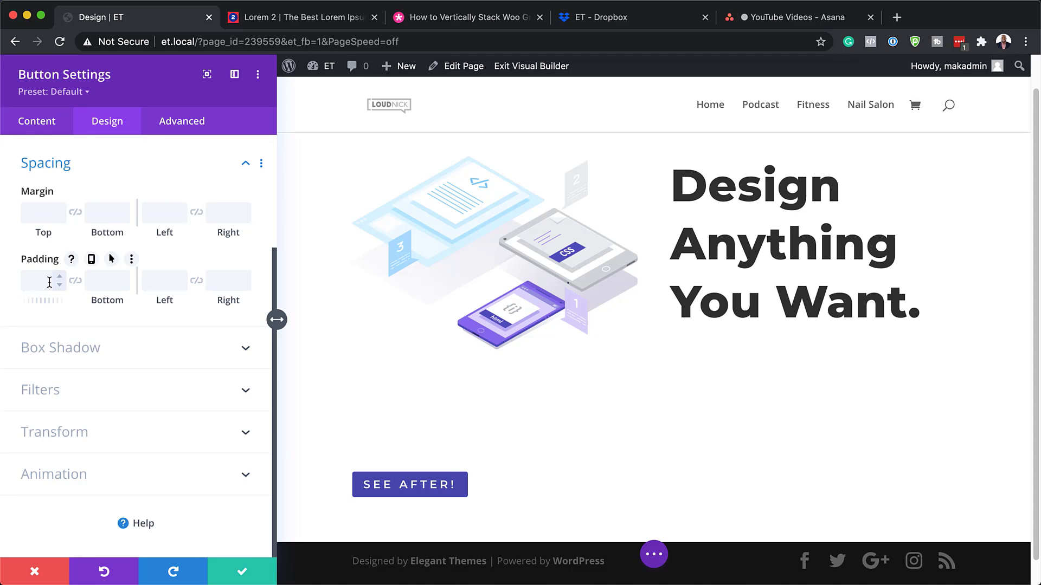
left_click(104, 214)
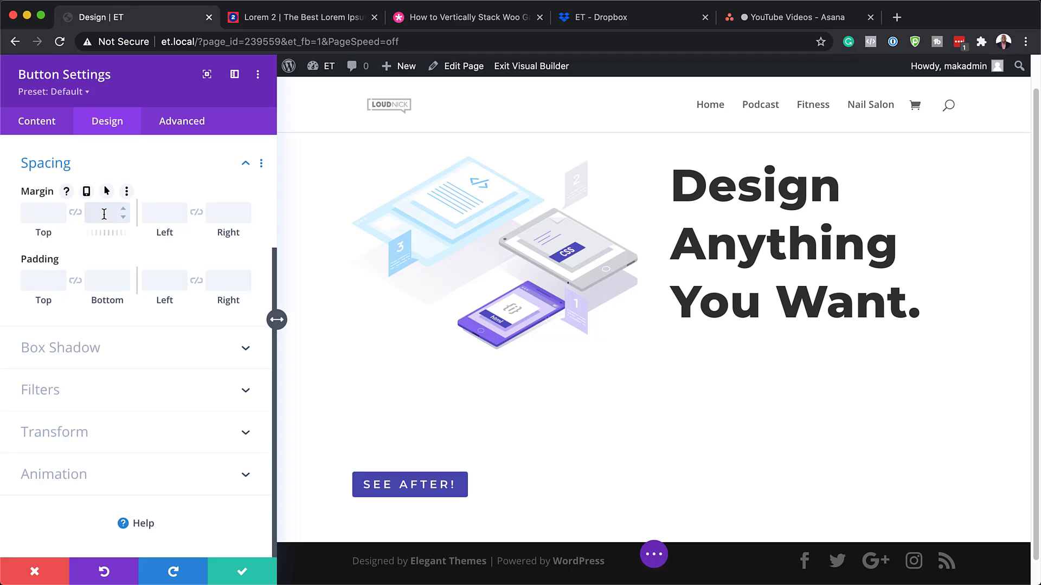
left_click(32, 281)
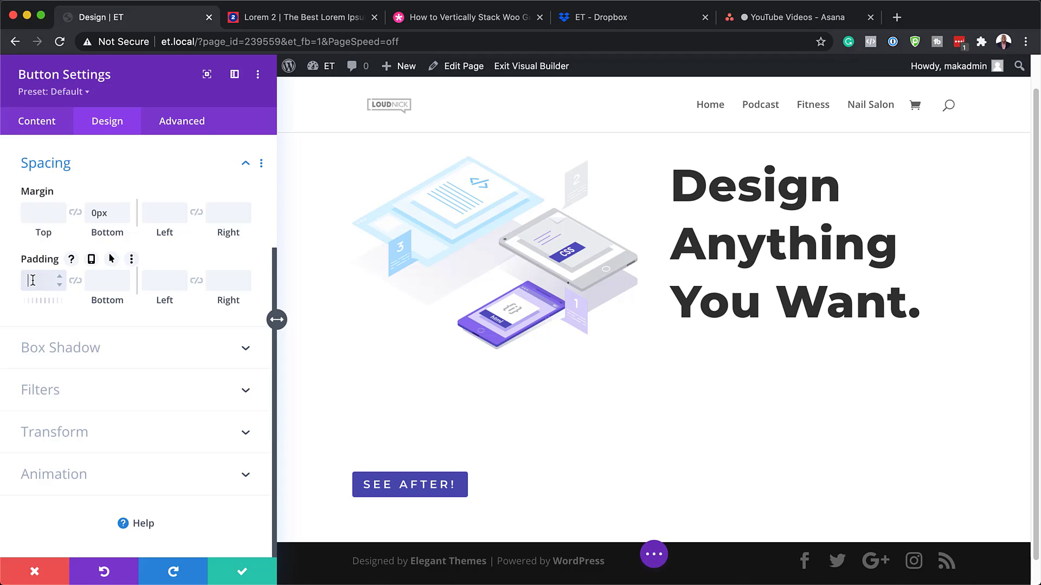
type("15")
left_click(76, 283)
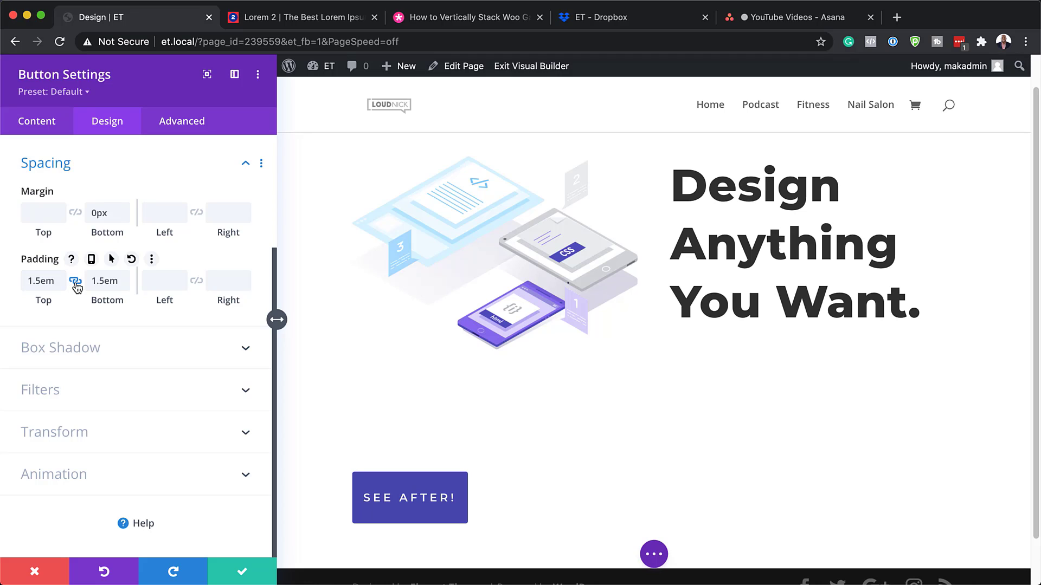
Set the button's left padding to 4em and link the right padding to the same value.
left_click(164, 282)
type("4pxem")
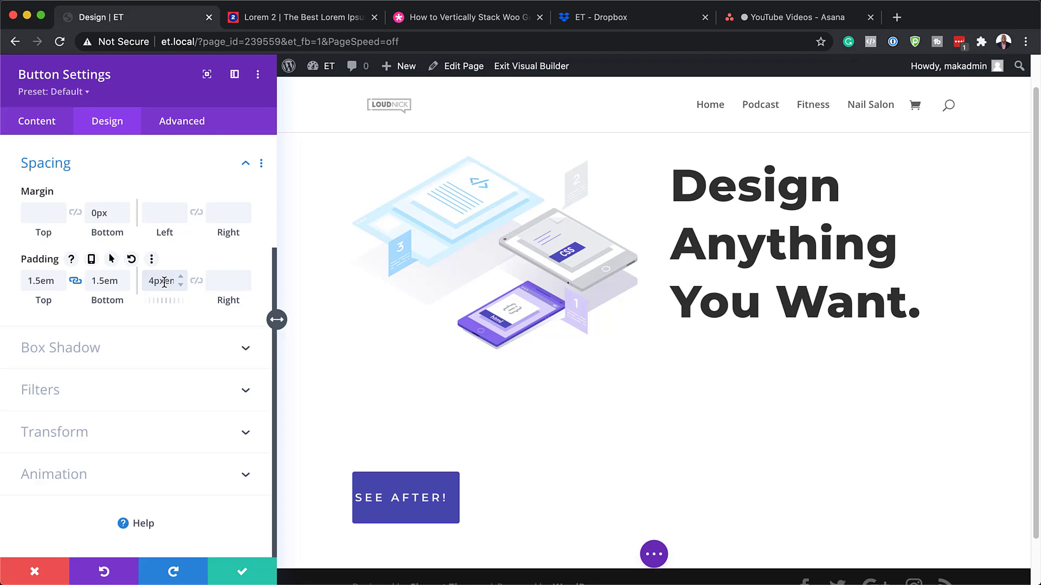
key("BackSpace")
key("BackSpace")
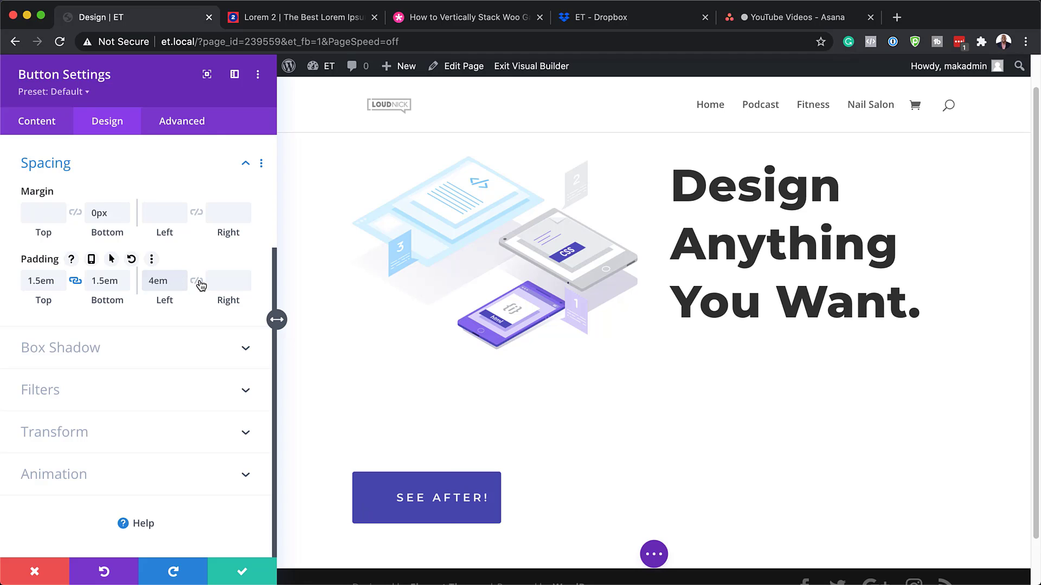
left_click(197, 281)
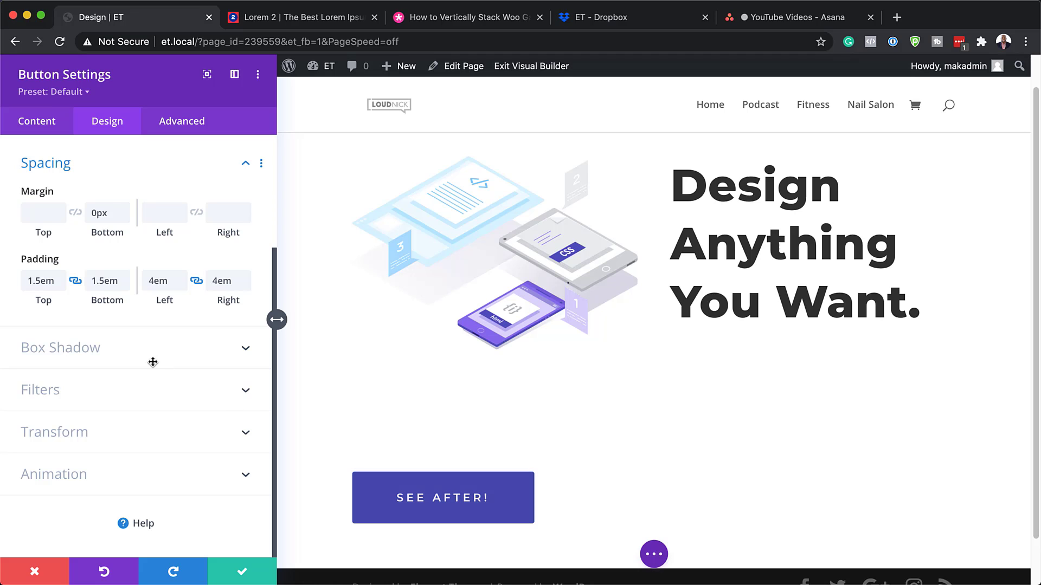
Center-align the button and save its settings.
scroll(154, 370, "up", 3)
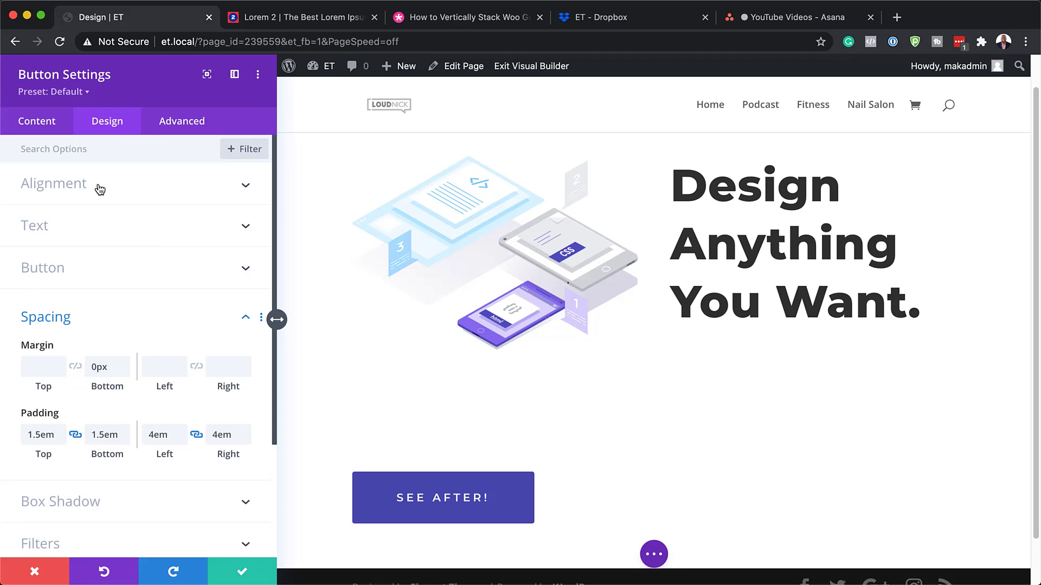
left_click(100, 189)
left_click(138, 234)
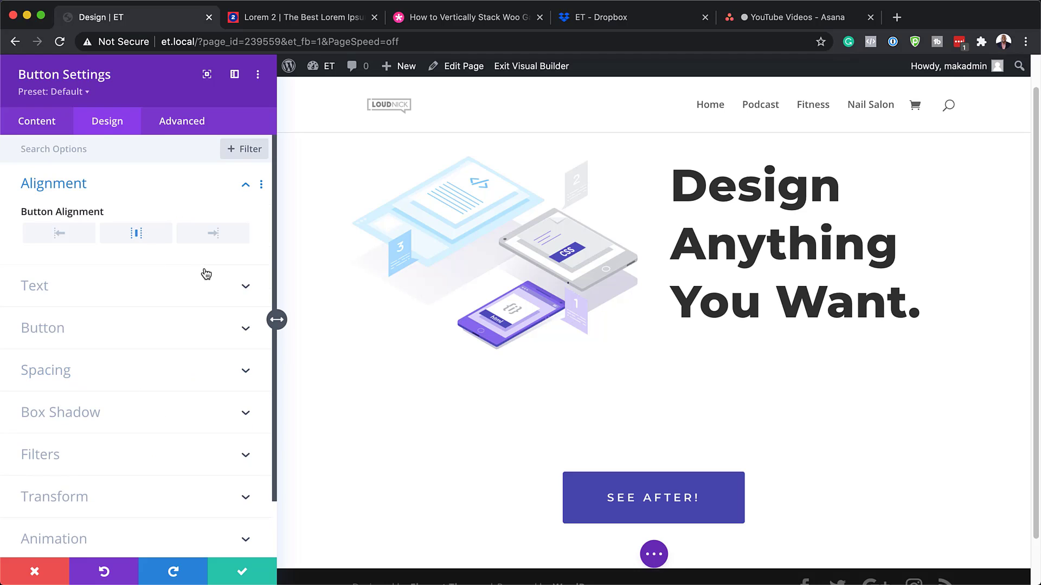
left_click(242, 576)
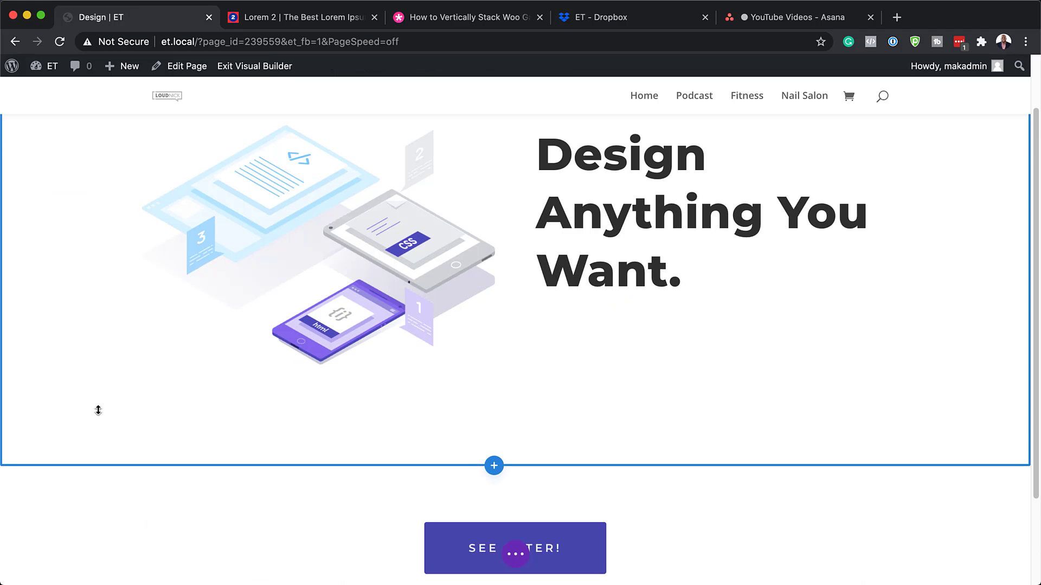
Give the section containing the images and heading the CSS class "et-change-style_section" and save its settings.
scroll(98, 410, "up", 3)
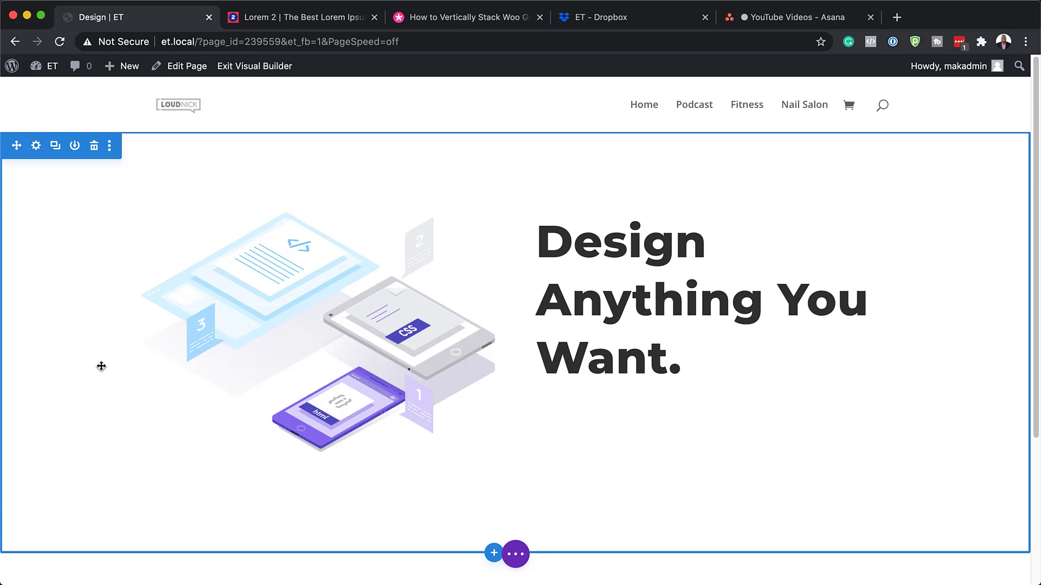
mouse_move(342, 204)
left_click(37, 147)
left_click(195, 119)
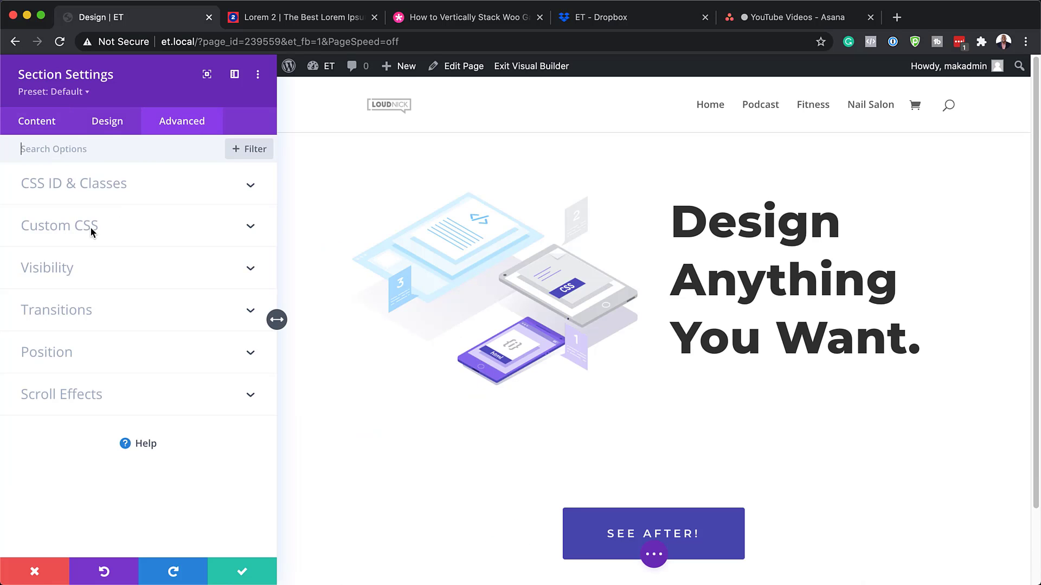
left_click(93, 184)
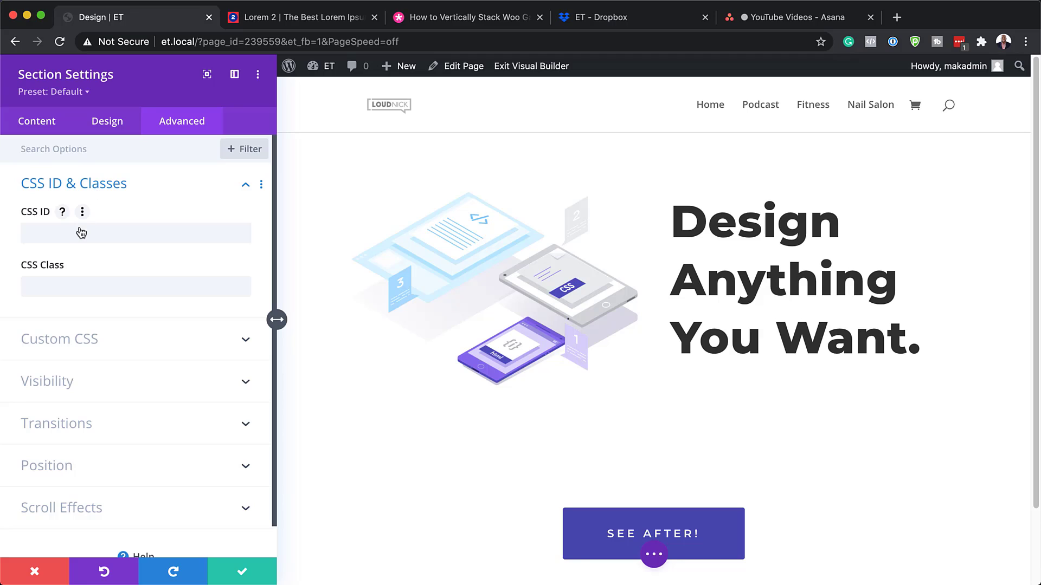
left_click(78, 284)
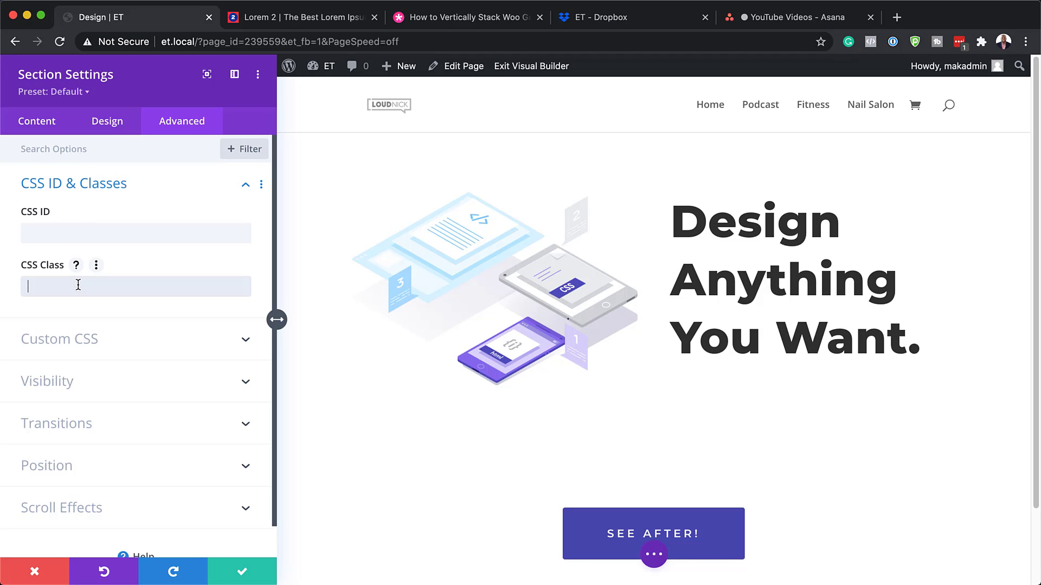
type("et-change-style_section")
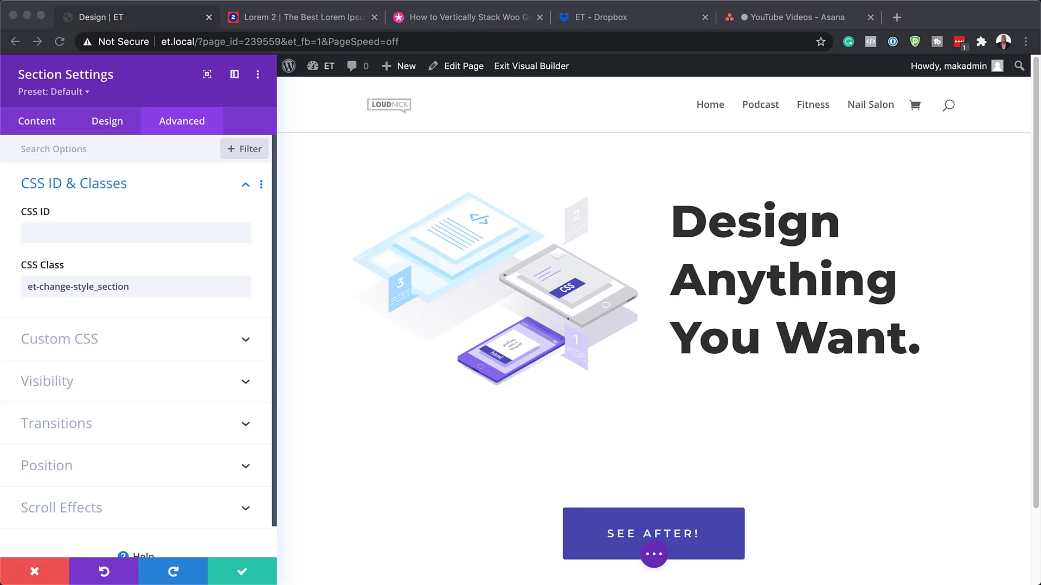
left_click(246, 574)
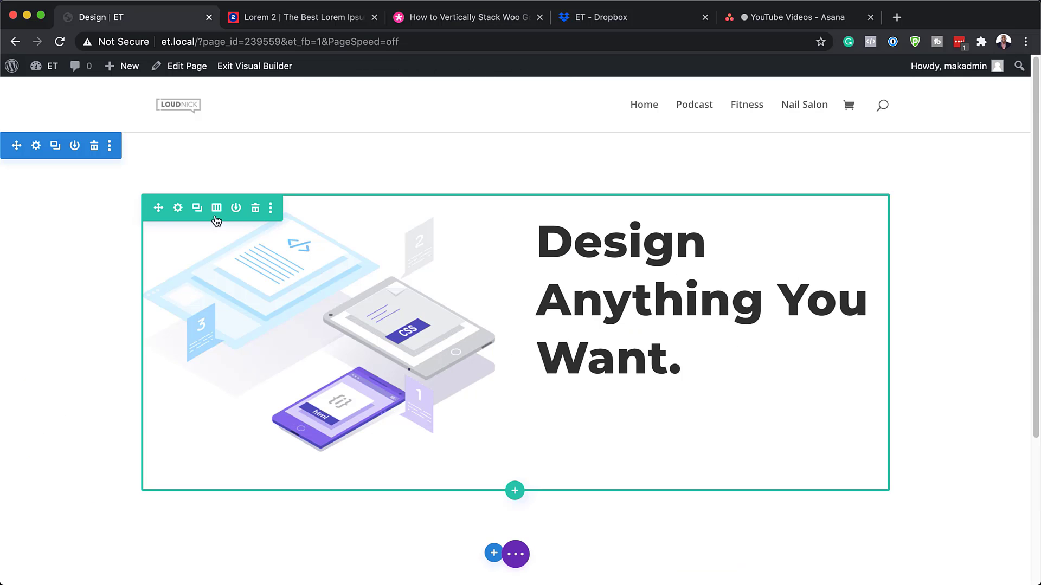
Assign the CSS class "et-before-image" to the image module showing the UX Design mockup in the first column.
mouse_move(239, 259)
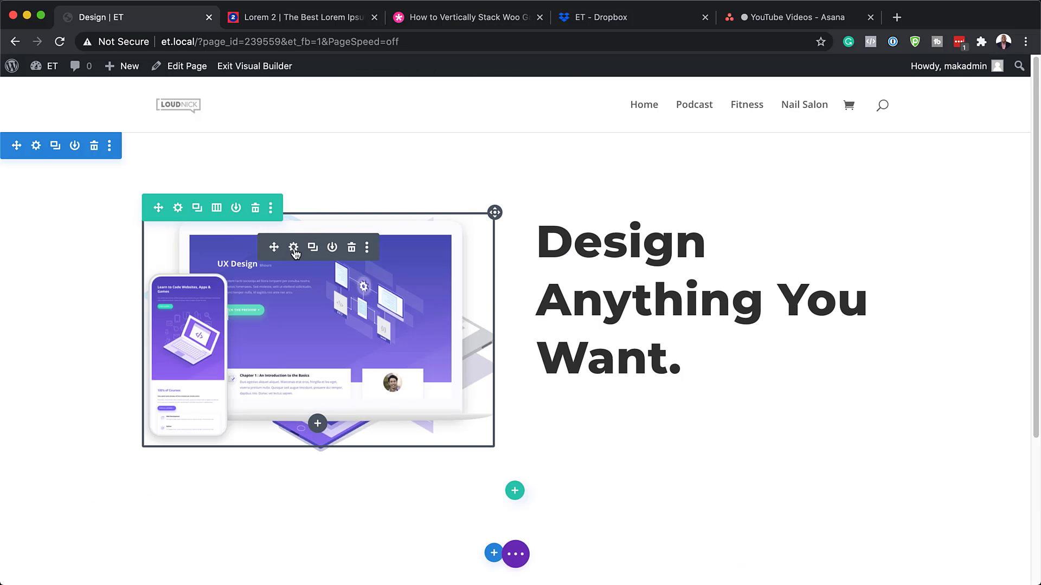
left_click(293, 248)
left_click(182, 121)
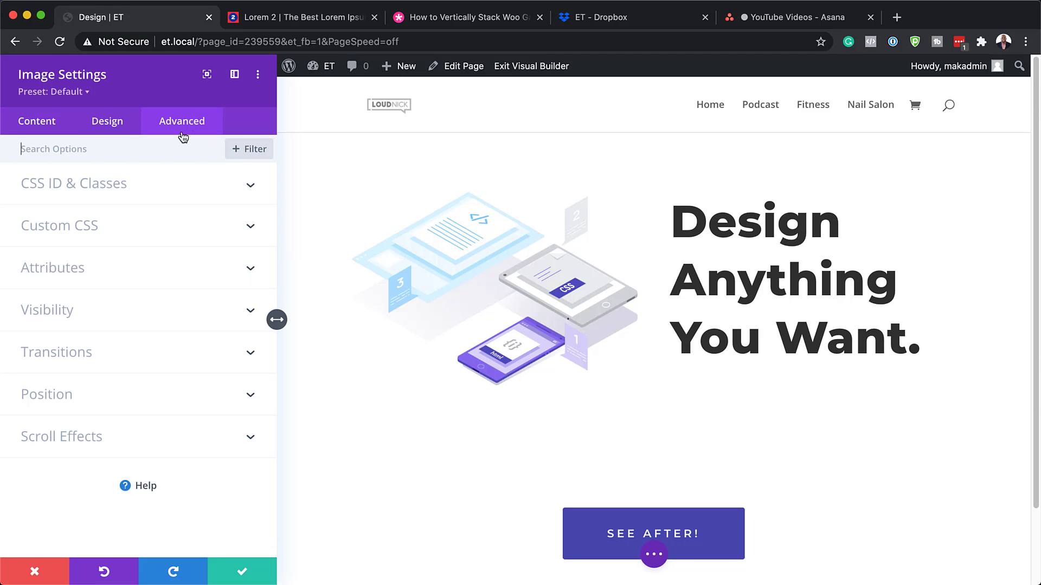
left_click(96, 190)
left_click(64, 286)
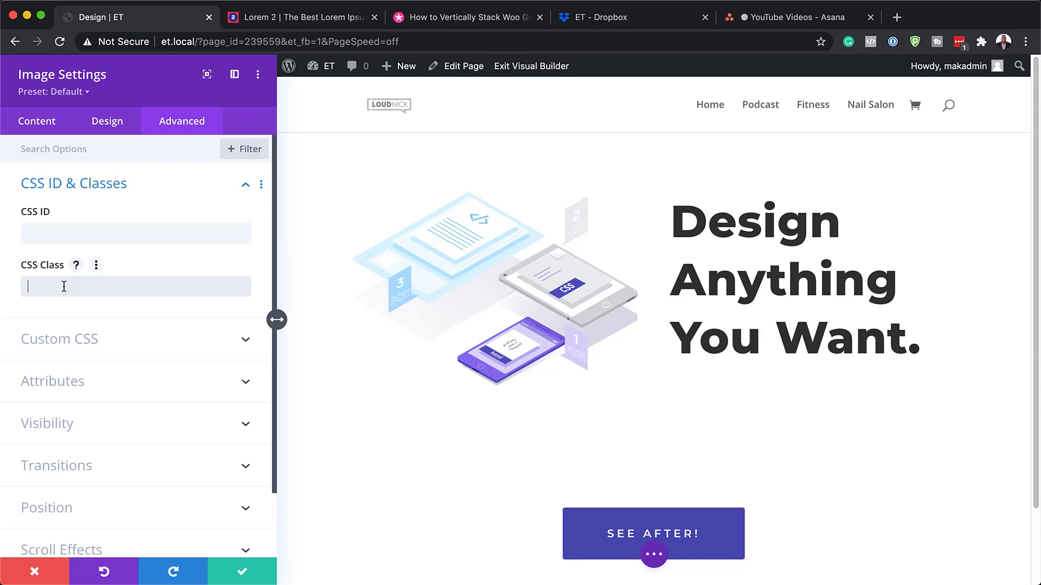
type("et-before-image")
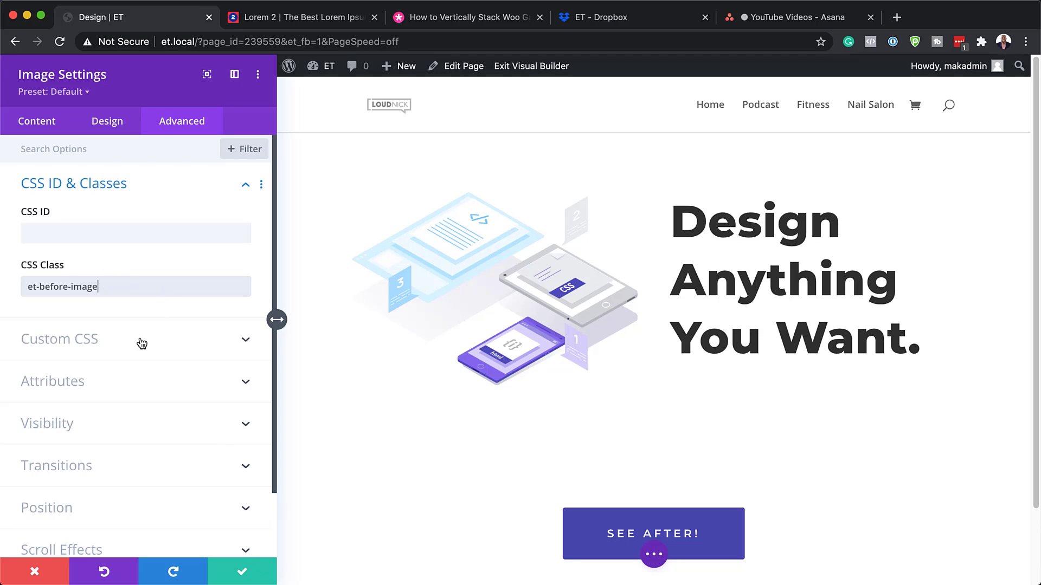
Save the image settings and expand the first section in the Layers view down to the first column's two images.
scroll(230, 425, "down", 1)
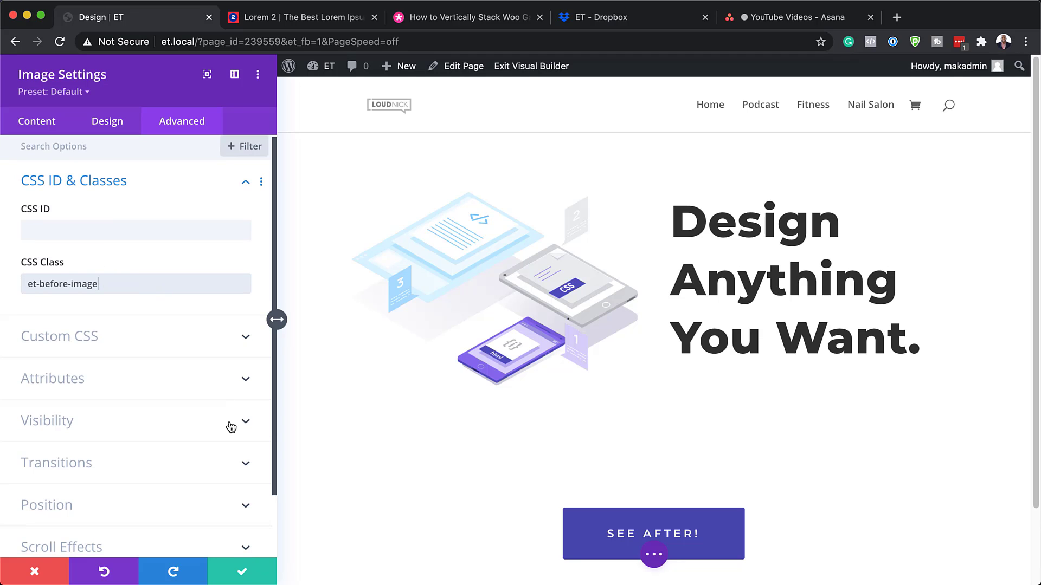
left_click(245, 575)
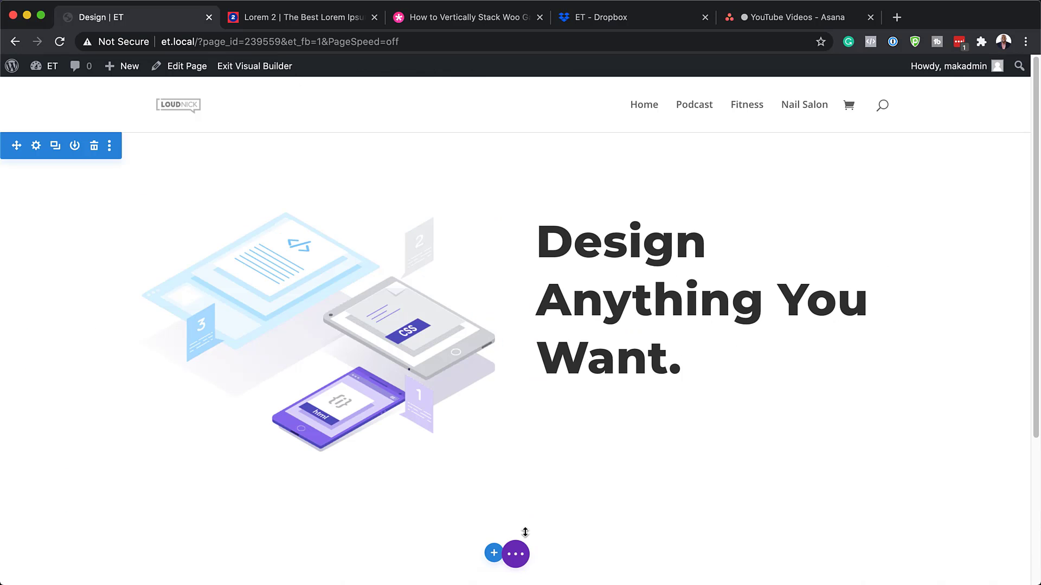
left_click(516, 555)
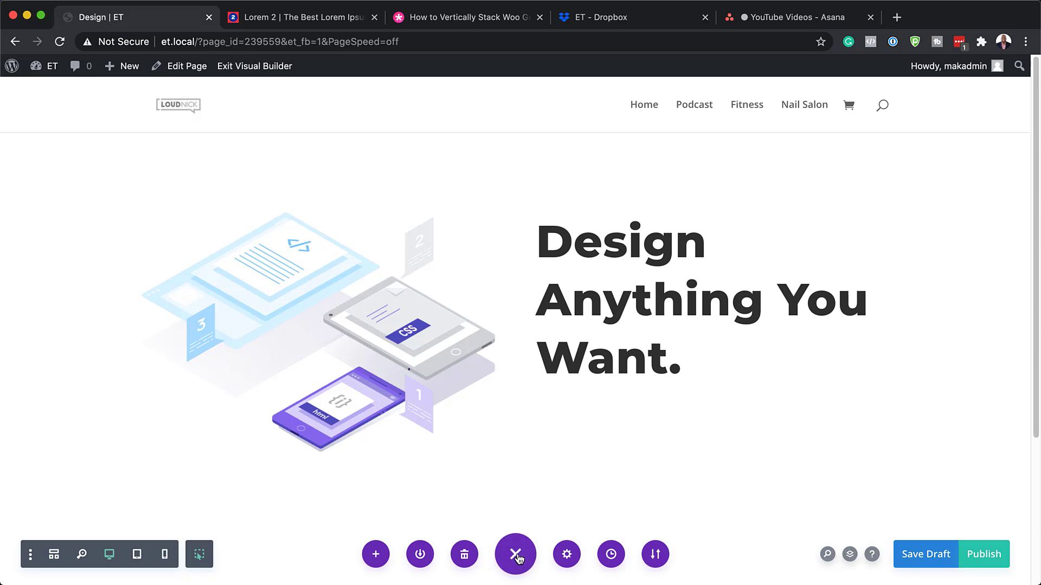
left_click(850, 555)
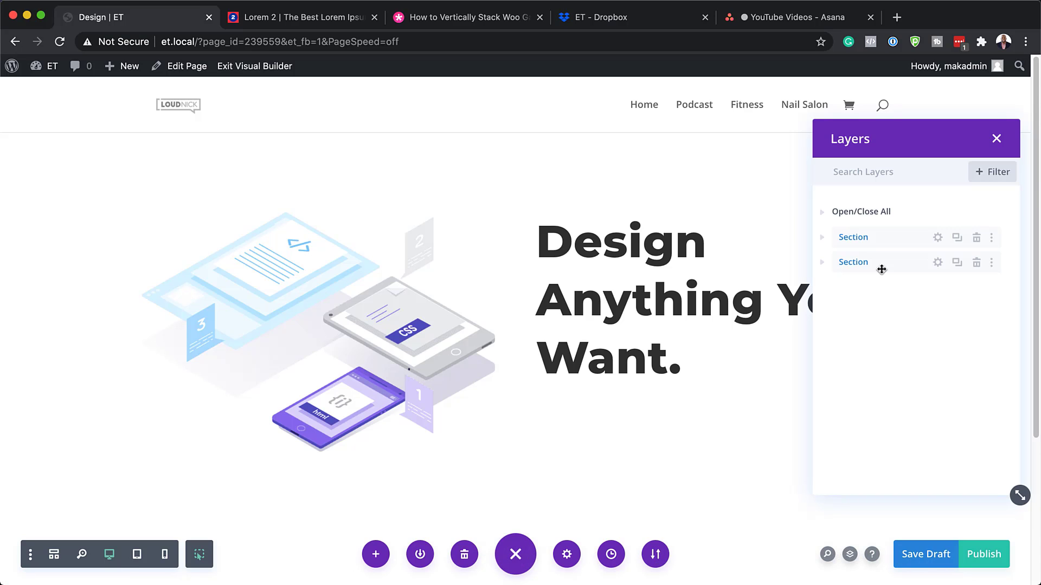
left_click(822, 240)
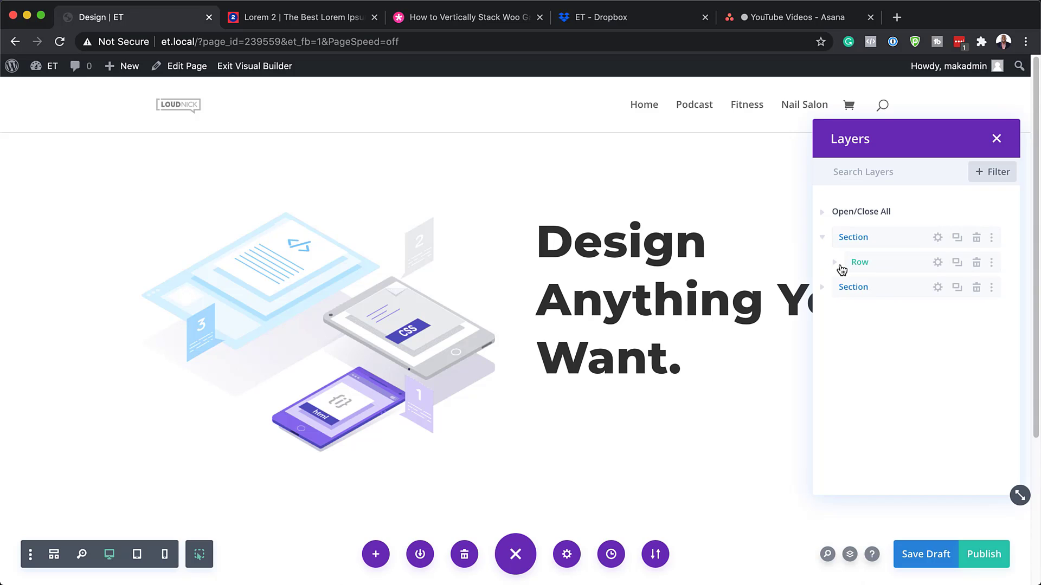
left_click(835, 263)
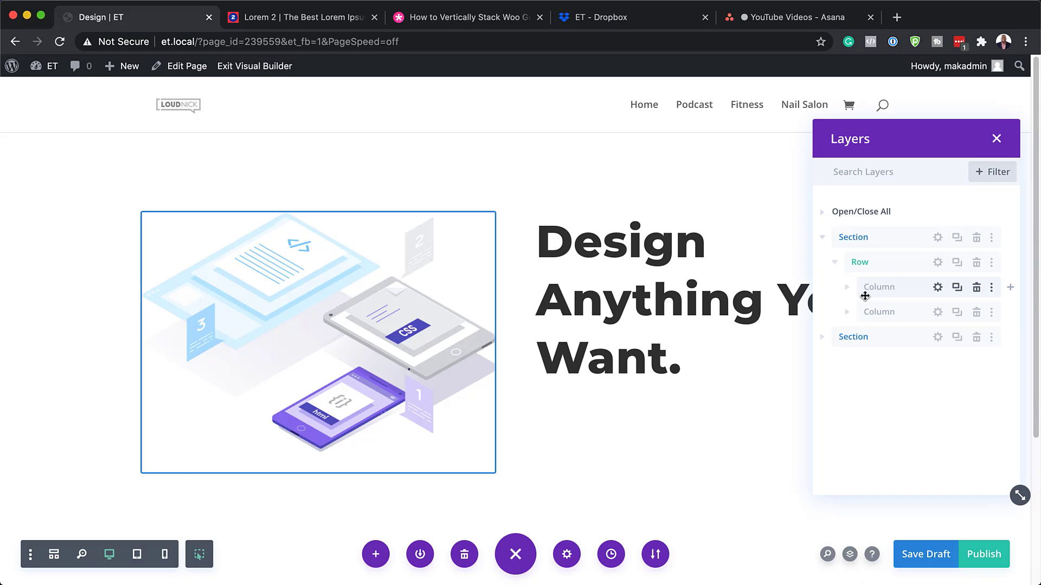
left_click(848, 288)
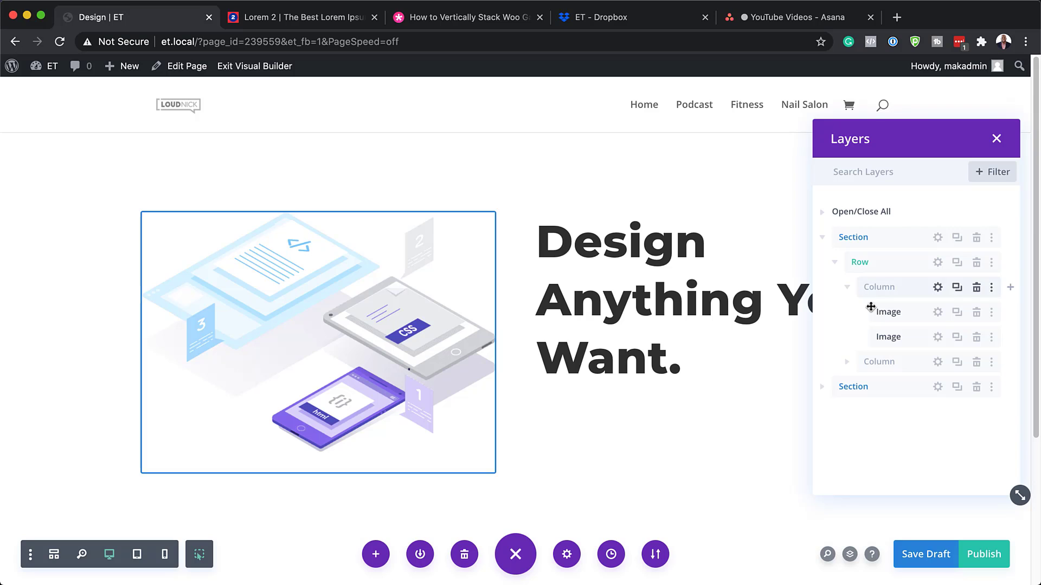
Assign the CSS class "et-before-image" to the first column's isometric illustration image and save its settings.
left_click(938, 312)
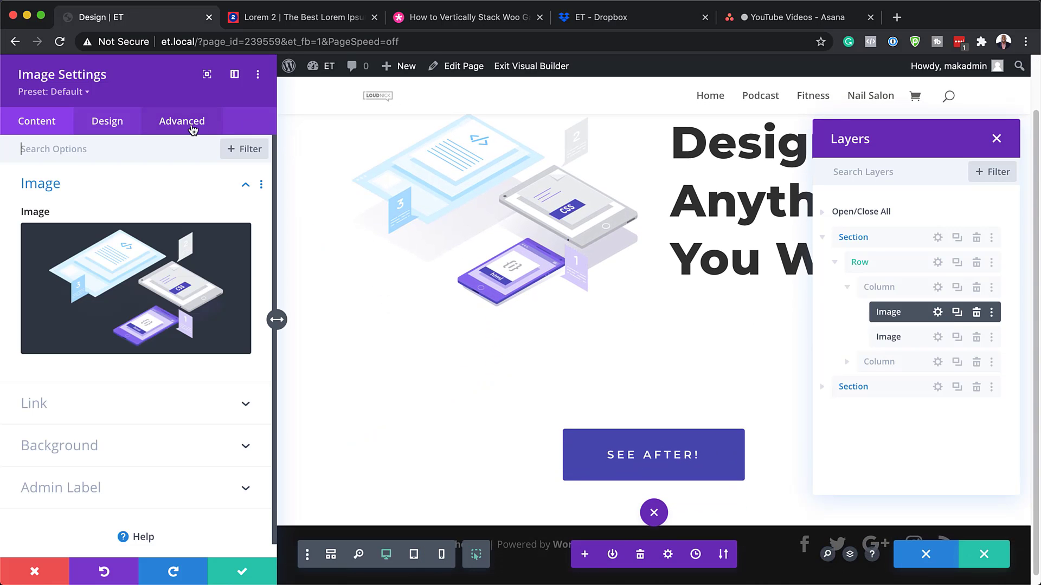
left_click(195, 133)
left_click(89, 191)
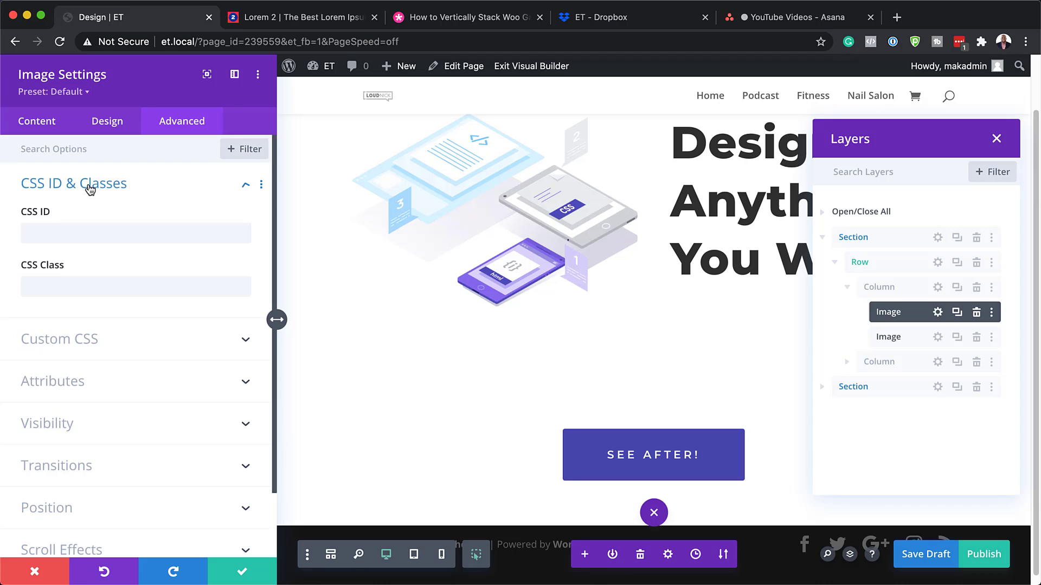
left_click(70, 286)
type("et-before-image")
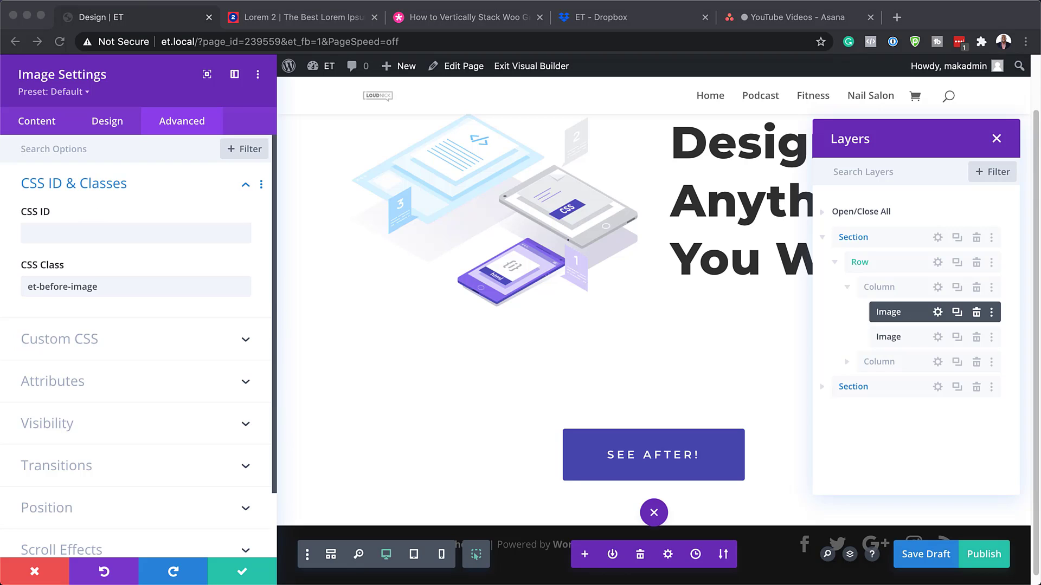
left_click(242, 574)
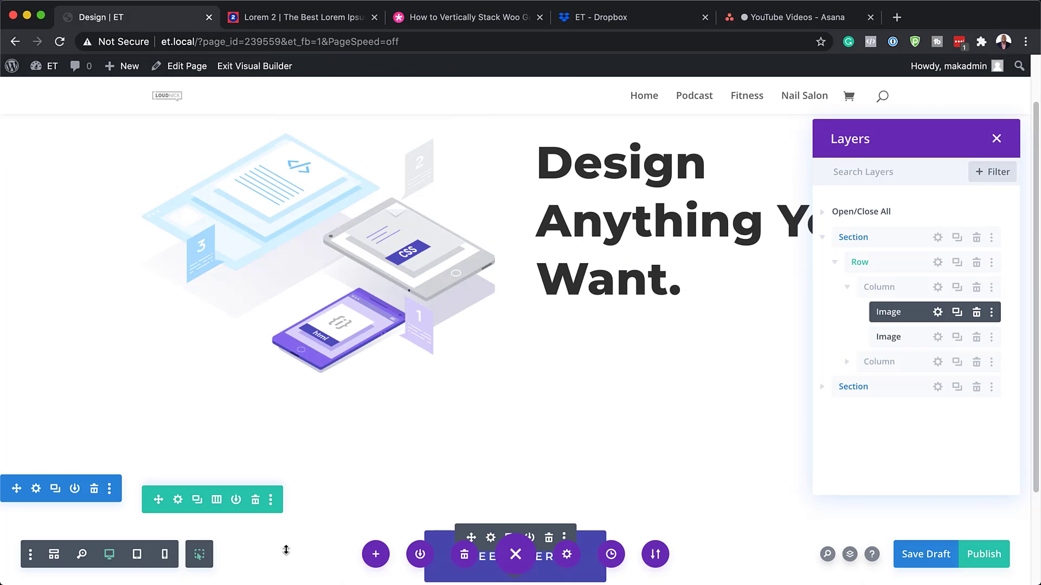
Replace the CSS class of the first column's UX Design mockup image with "et-after-image" and save its settings.
left_click(938, 341)
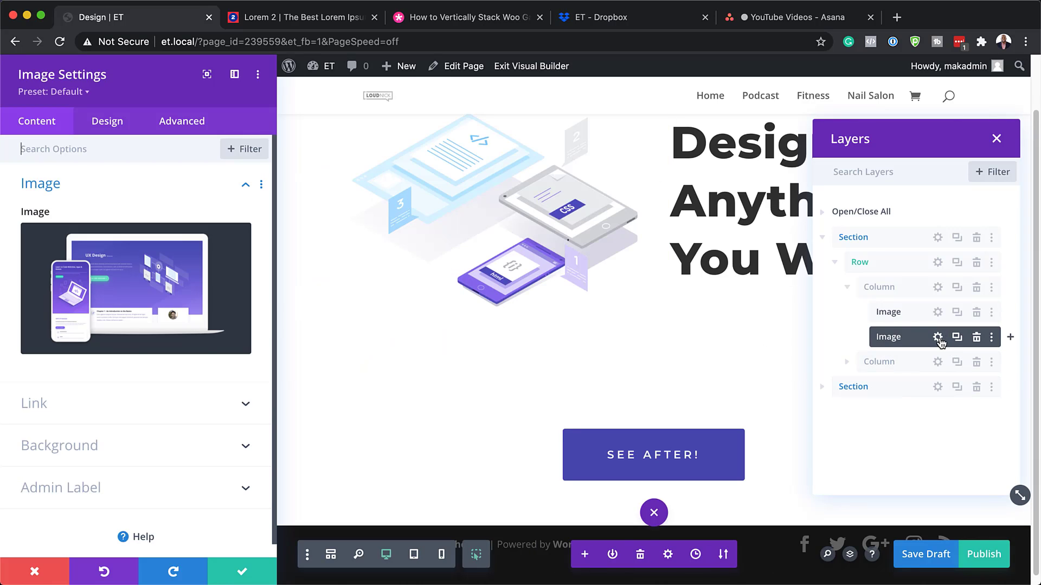
left_click(196, 125)
left_click(105, 190)
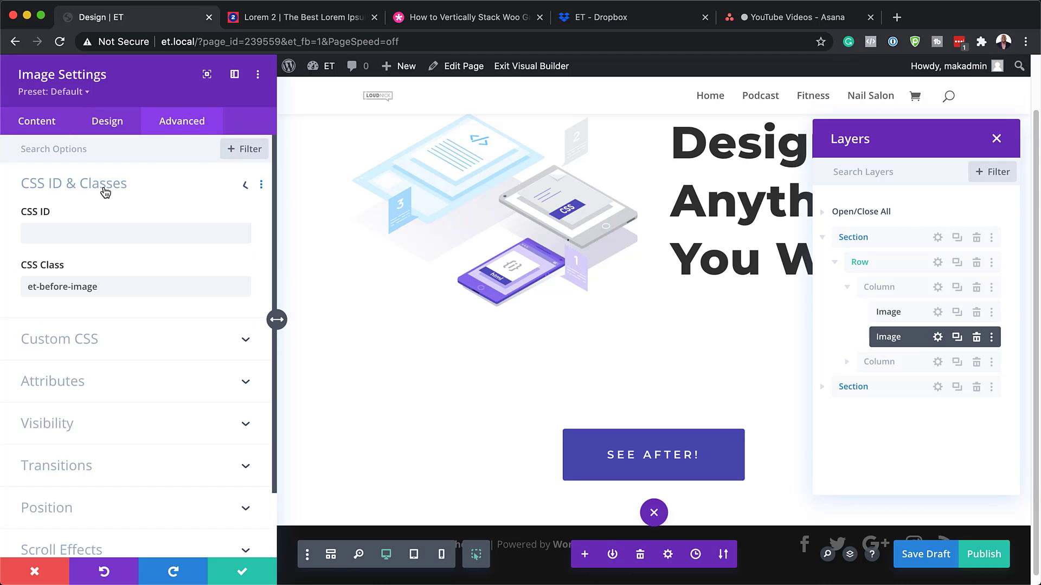
triple_click(105, 288)
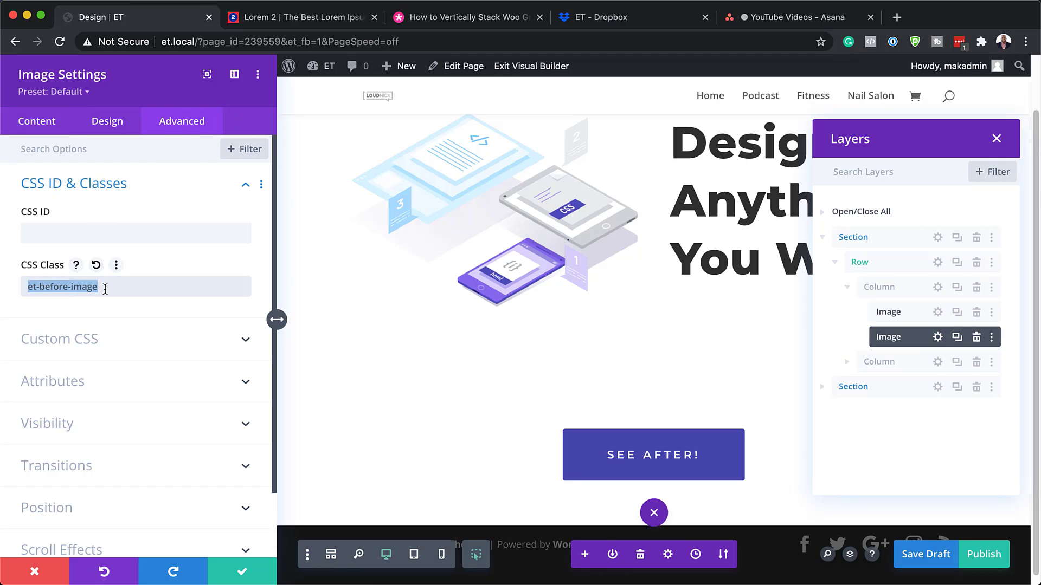
type("et-after-image")
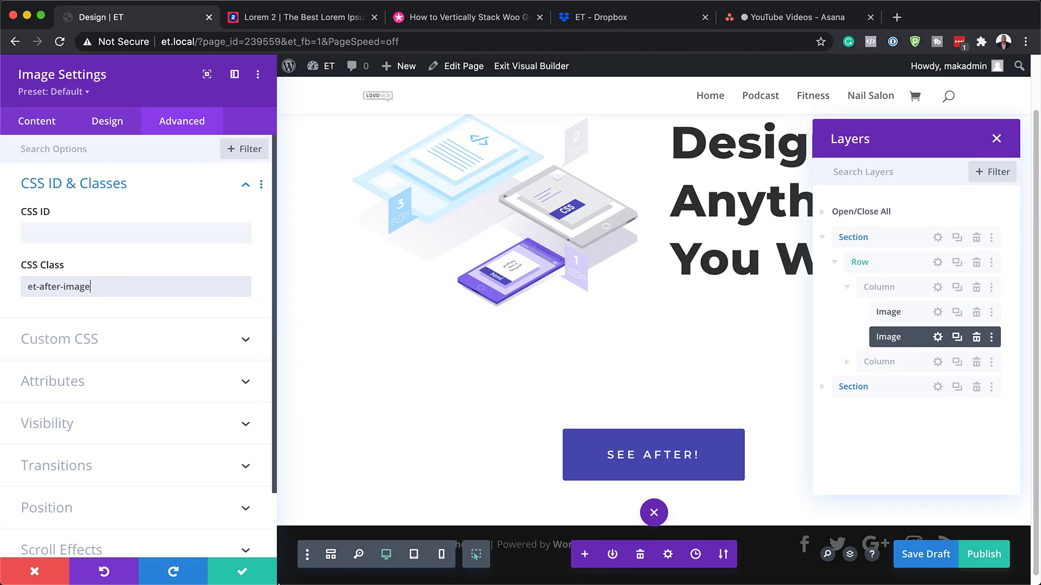
left_click(245, 573)
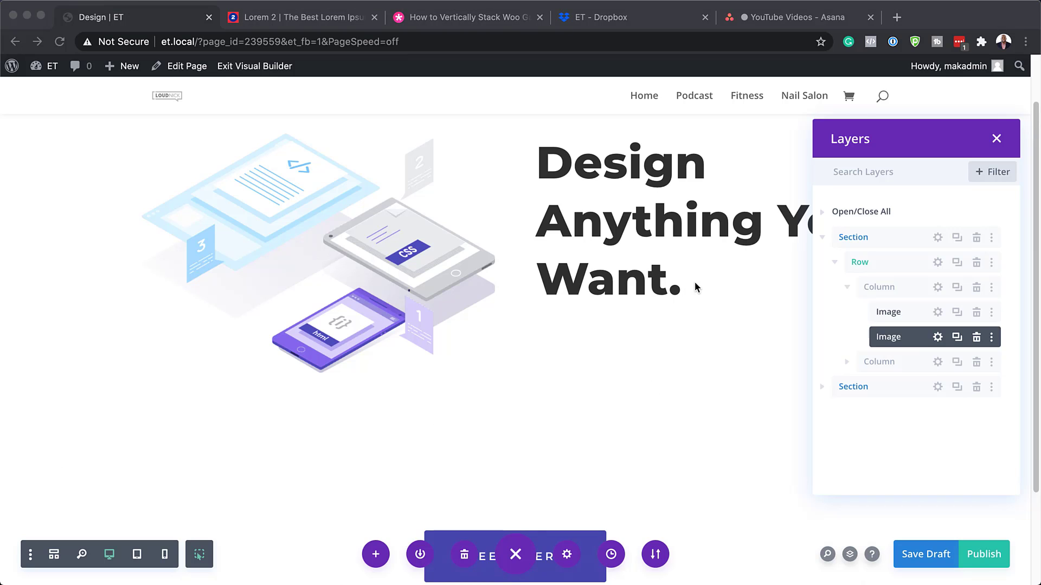
Assign the CSS class "et-style-text" to the "Design Anything You Want." text module and save its settings.
left_click(675, 252)
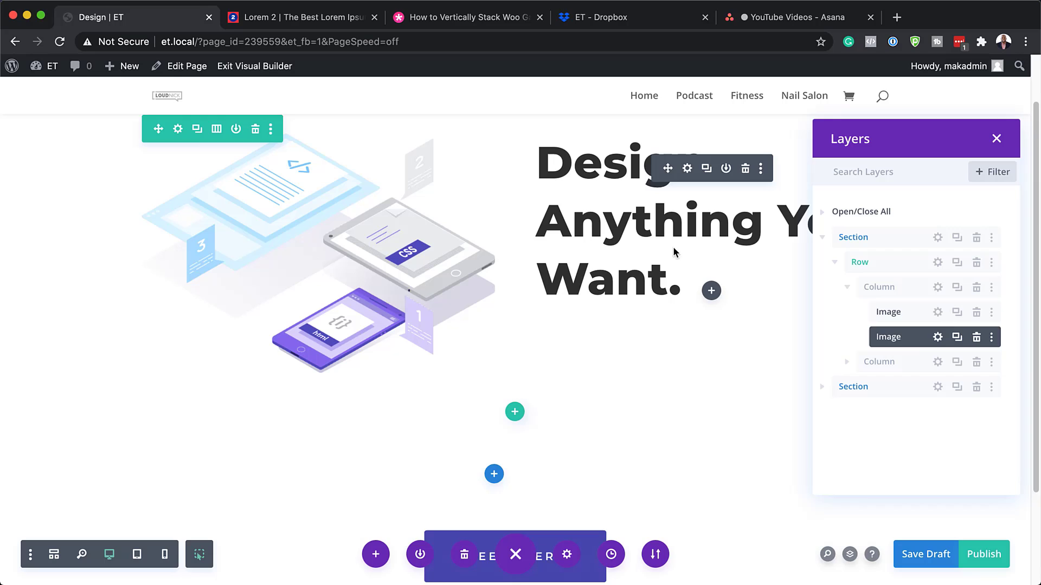
left_click(688, 169)
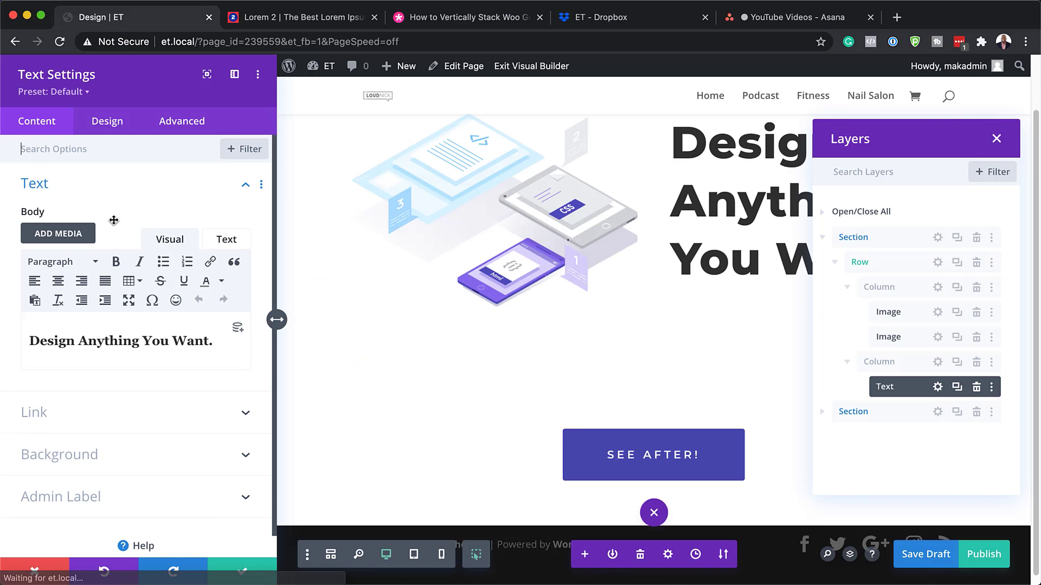
left_click(194, 126)
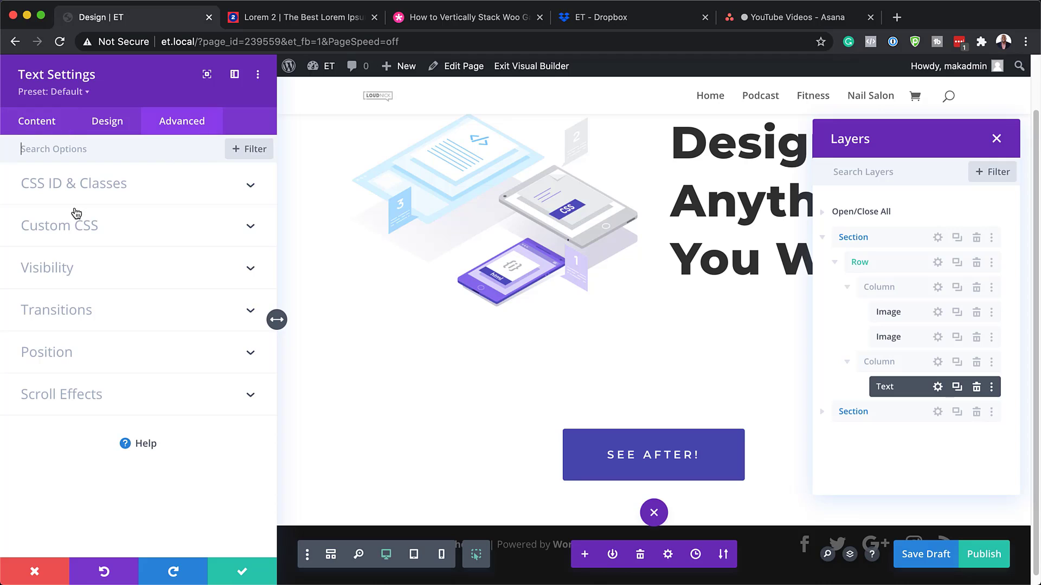
left_click(82, 187)
left_click(55, 288)
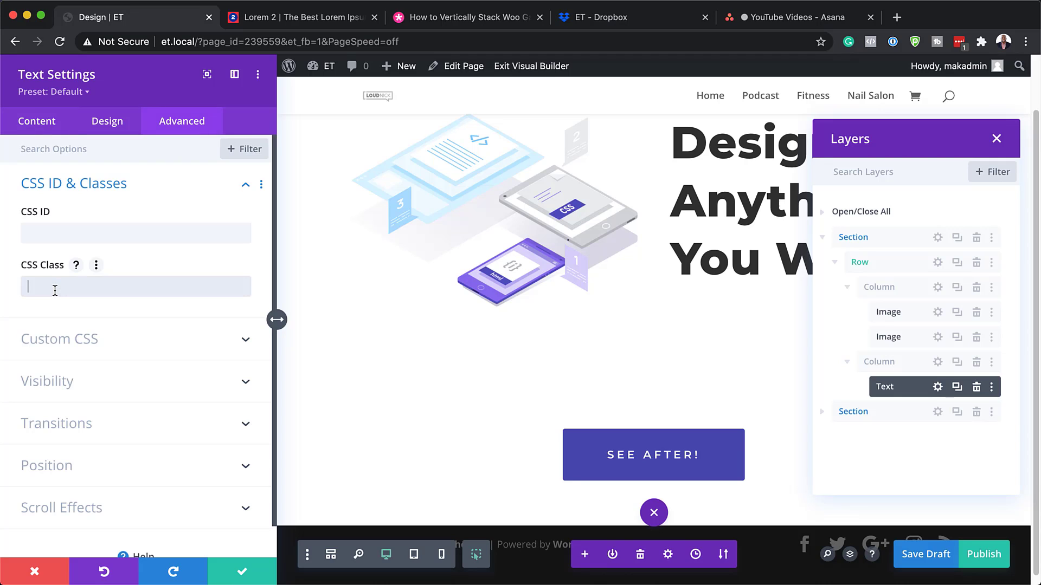
type("et-style-text")
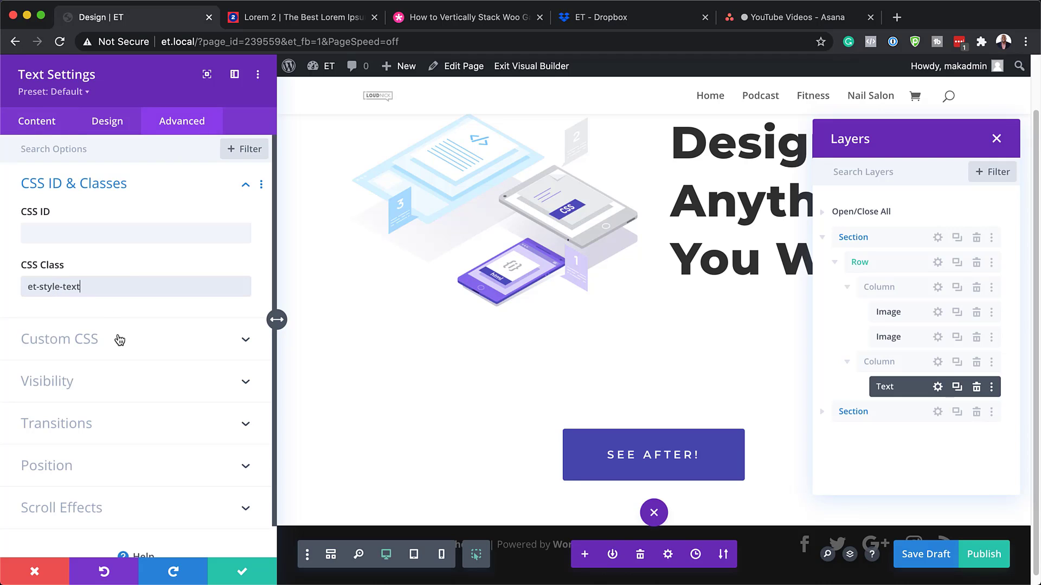
left_click(242, 576)
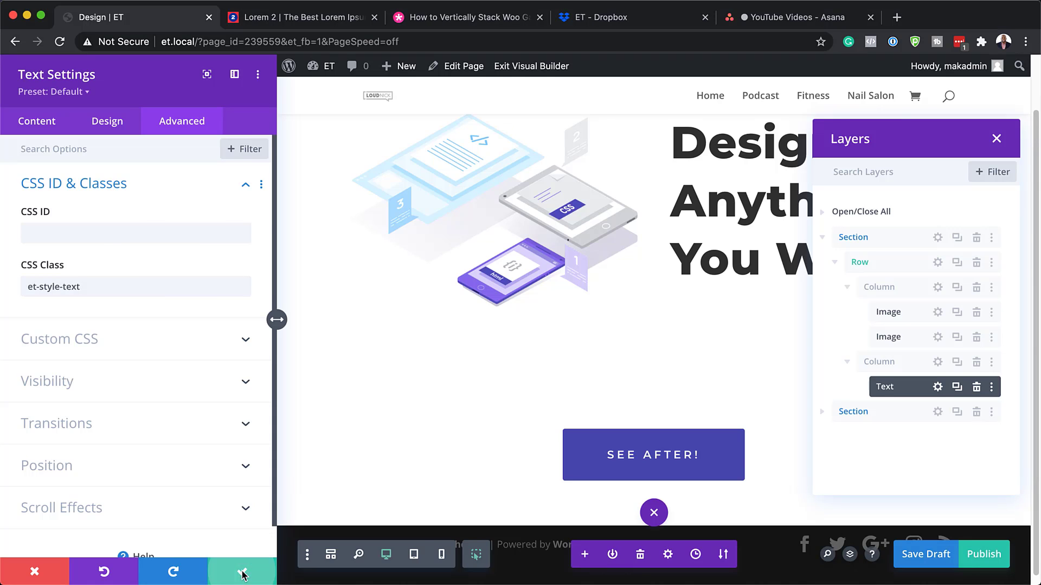
Assign the CSS class "et-toggle-button" to the "See After!" button and save its settings.
scroll(512, 434, "down", 3)
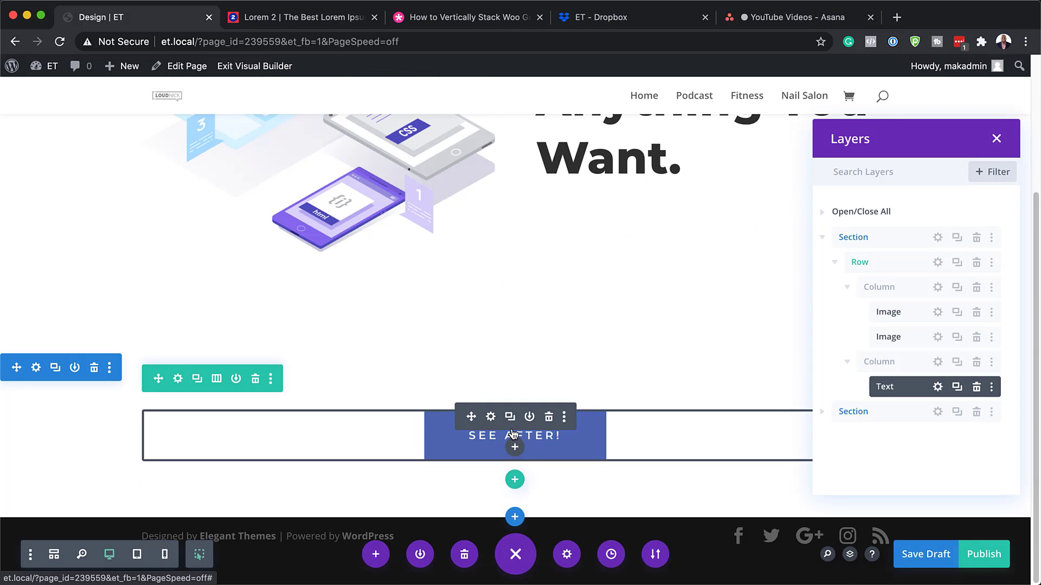
left_click(493, 422)
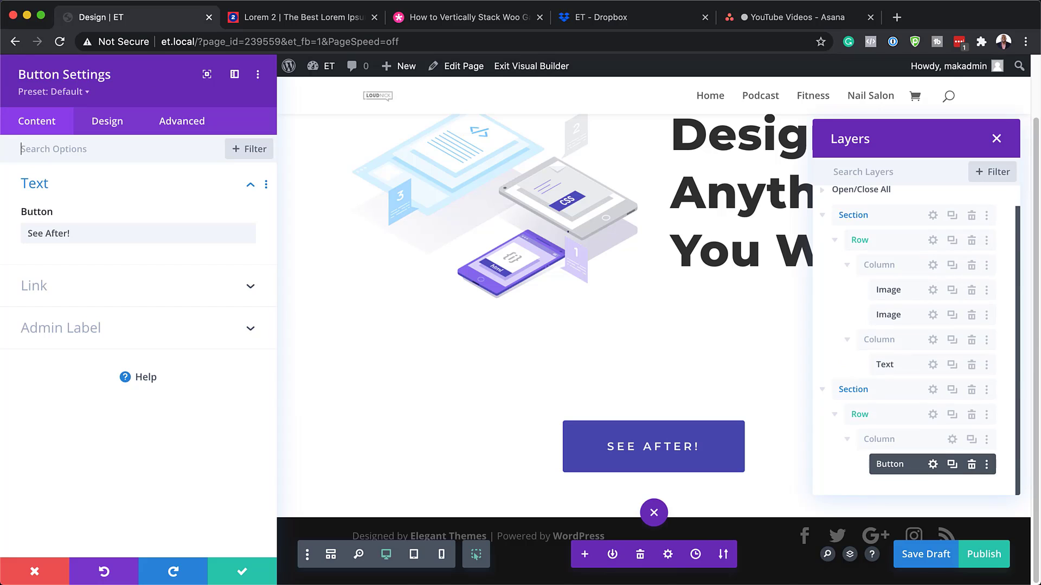
left_click(185, 125)
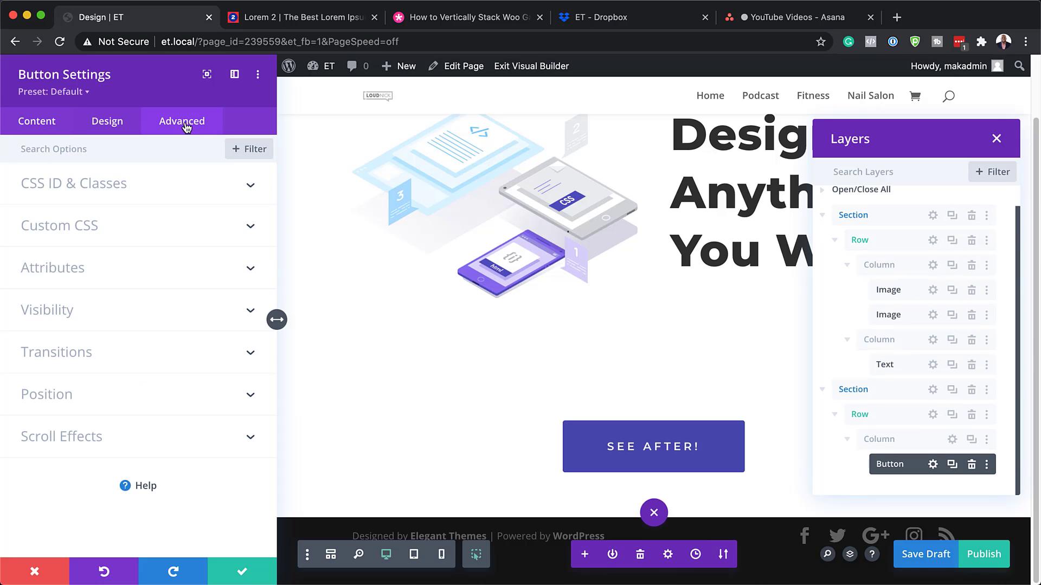
left_click(84, 187)
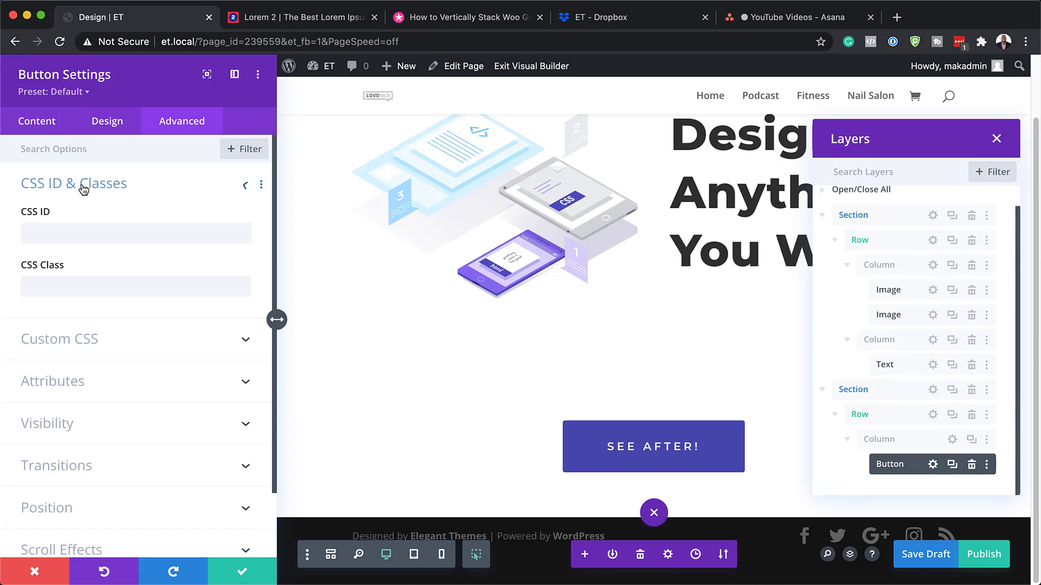
left_click(80, 286)
type("et-toggle-button")
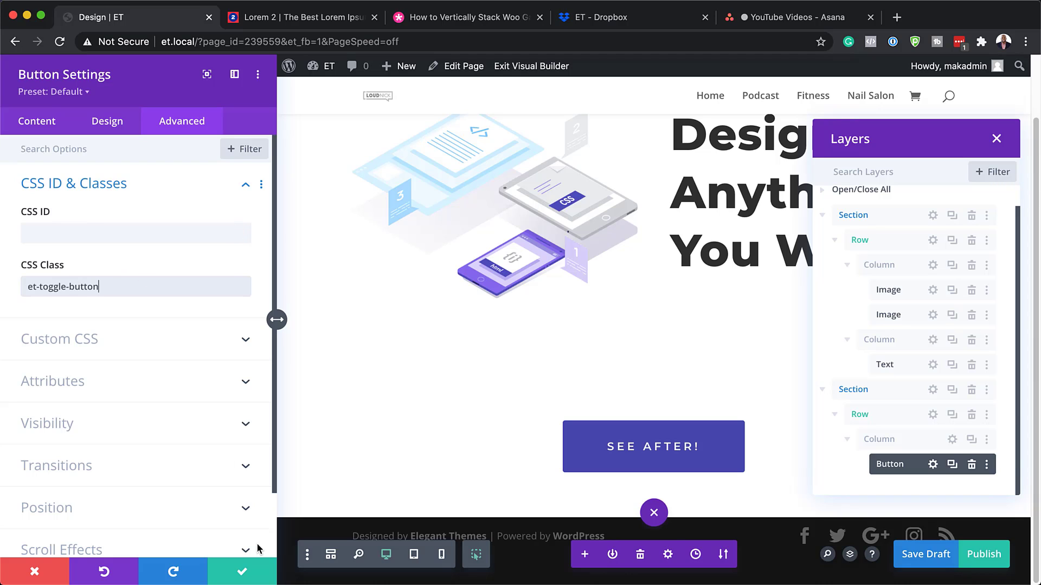
left_click(242, 571)
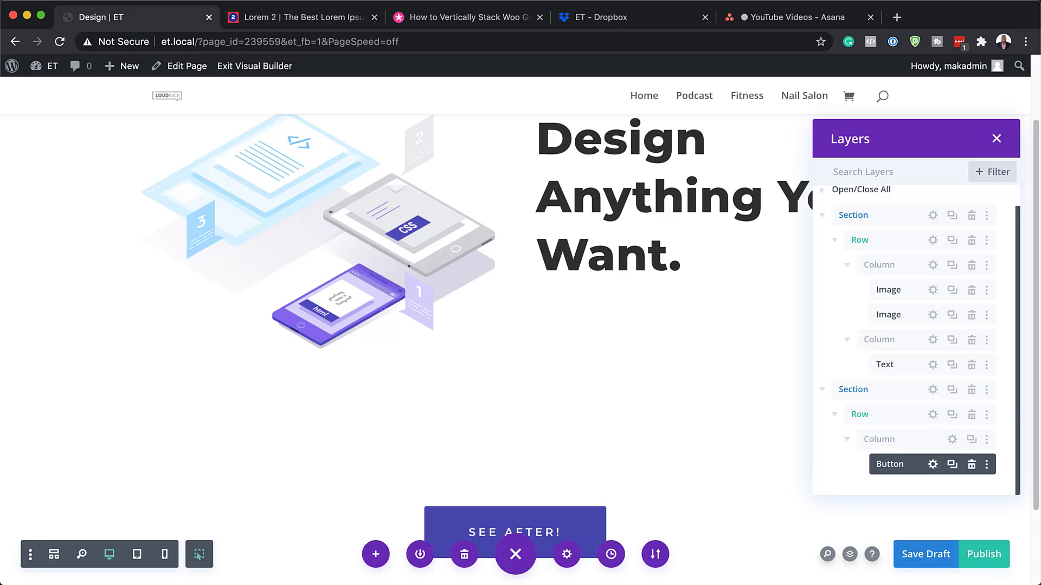
Add a Code module below the button with a jQuery script that, on .et-toggle-button hover, toggles "et-change-style_active" on .et-change-style_section and "et-toggle-button_active" on the button.
scroll(510, 450, "down", 3)
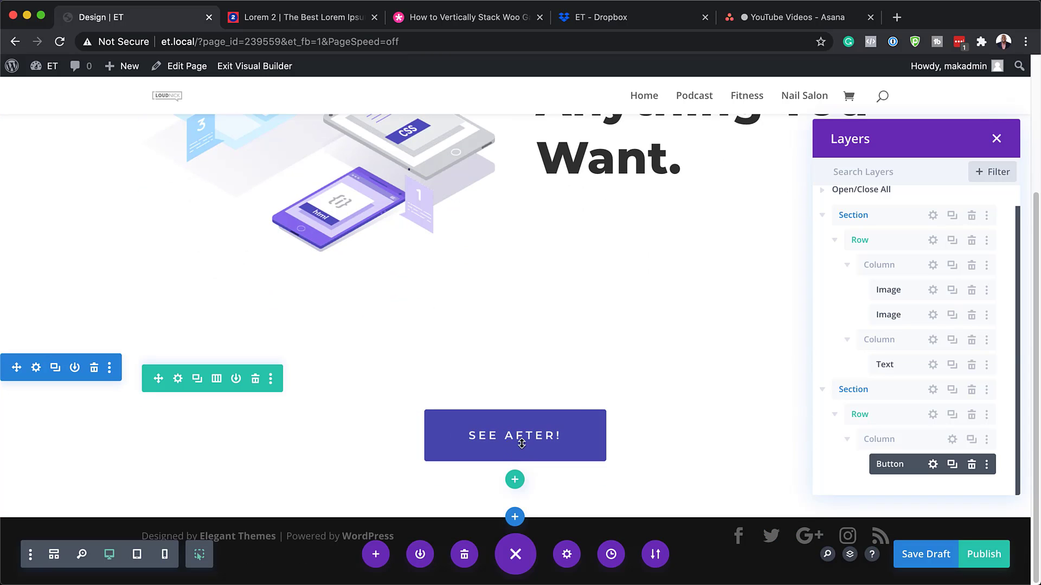
left_click(516, 447)
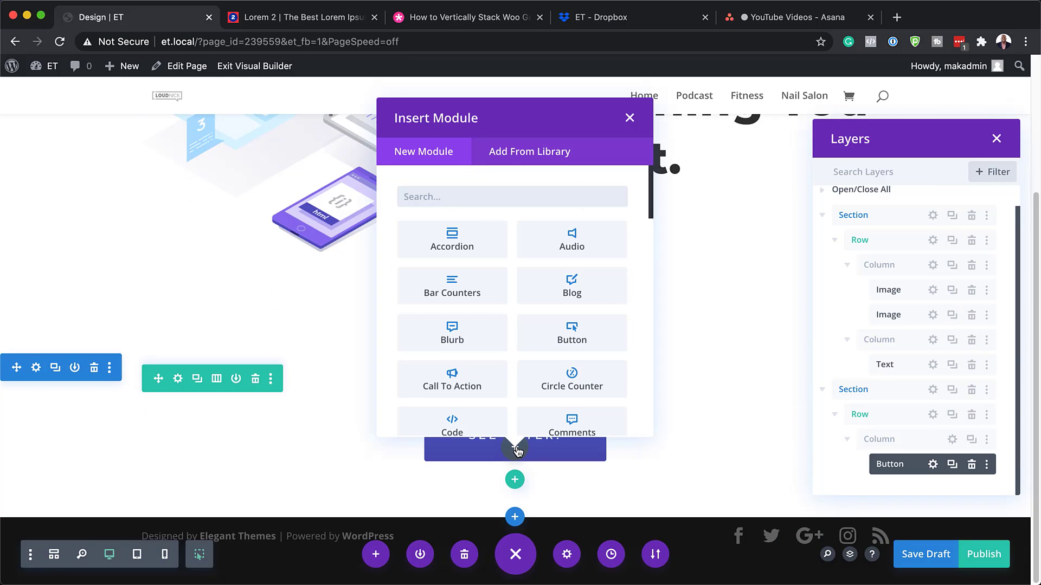
left_click(452, 425)
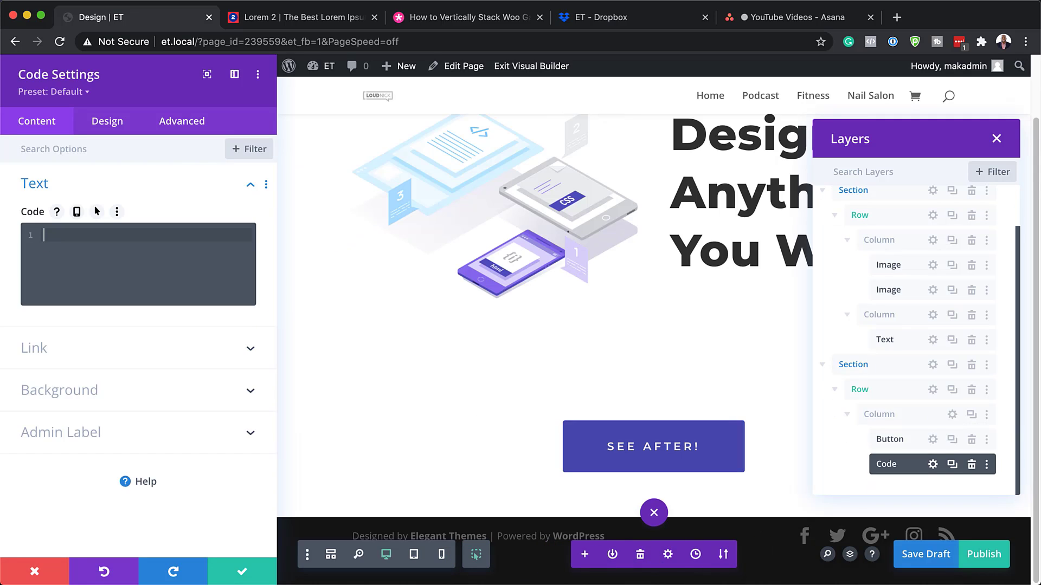
left_click(70, 239)
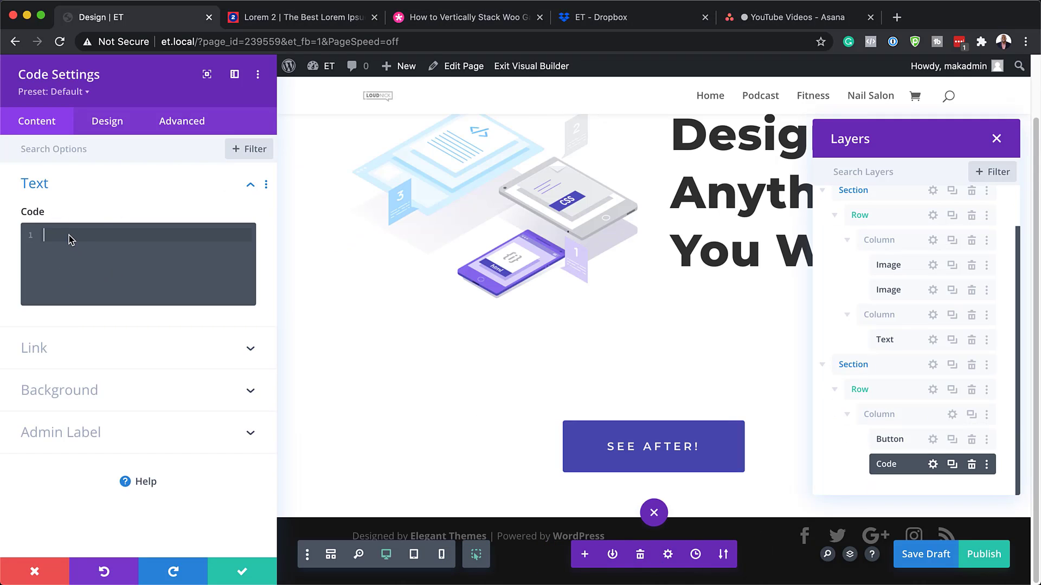
type("(function($) {     $(document).ready(function(){         $('.et-toggle-button').hover(function(){             $('.et-change-style_section').toggleClass('et-change-style_active');             var $this = $(this);             $this.toggleClass('et-toggle-button_active');         });     }); })( jQuery );")
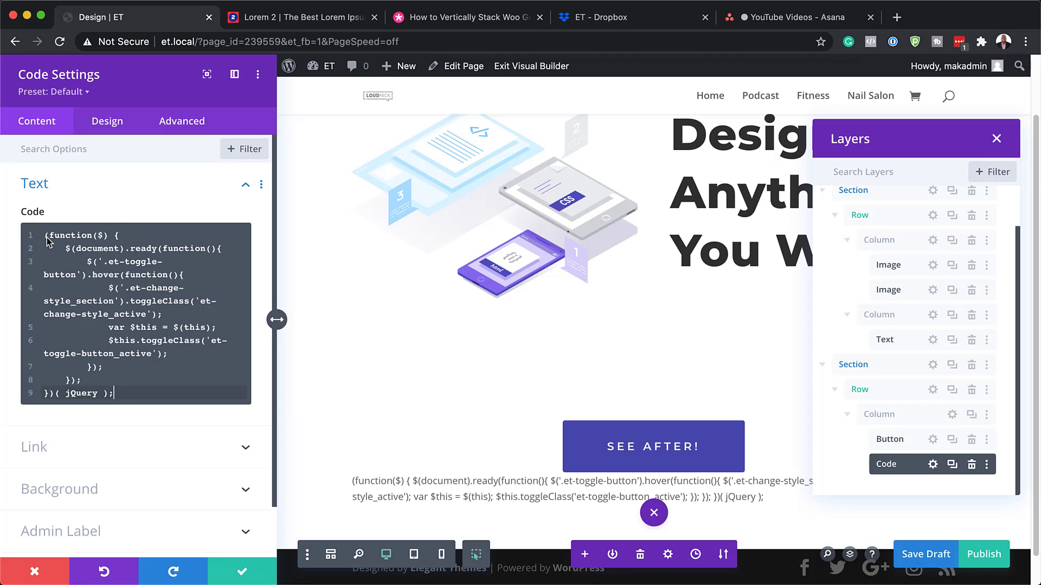
Wrap the jQuery code in the Code module in opening and closing script tags, each on its own line.
left_click(43, 238)
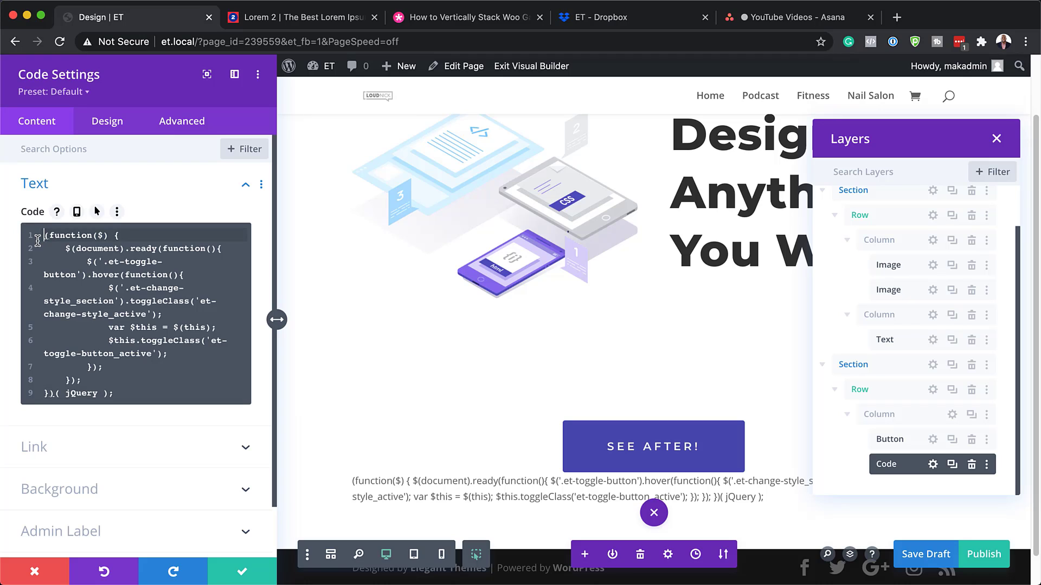
key("Return")
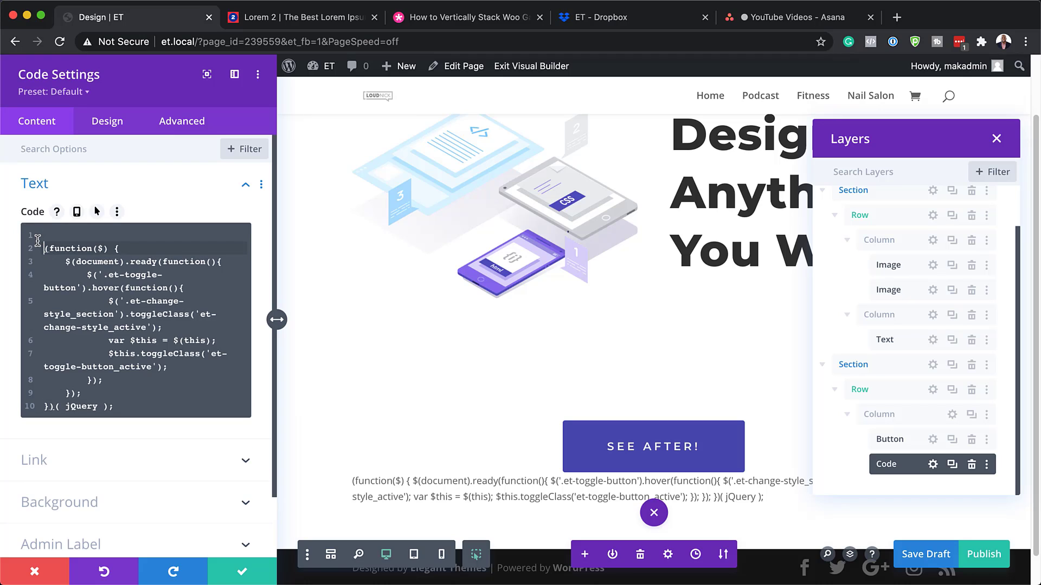
key("Up")
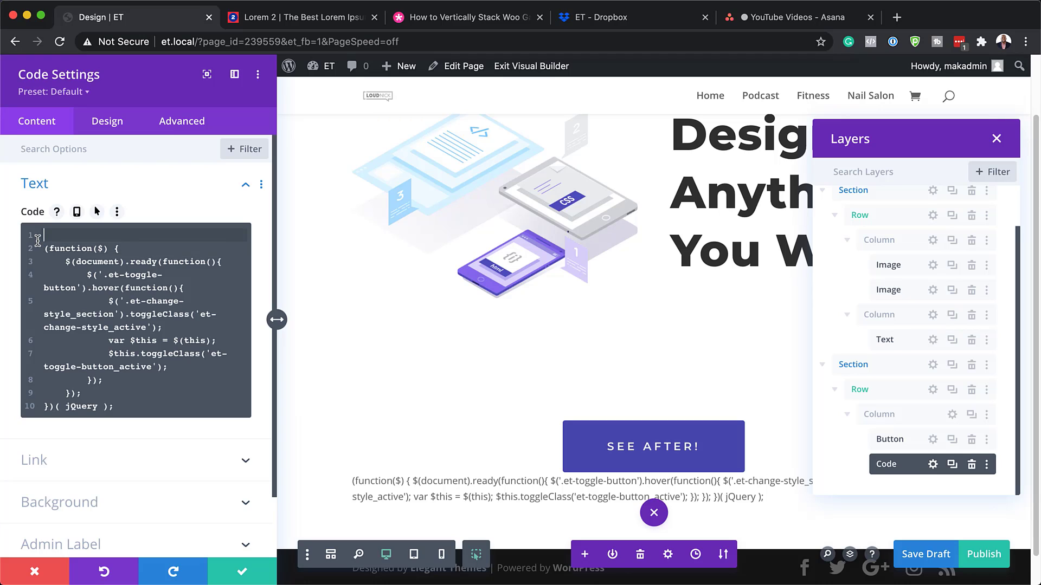
type("<script></script>")
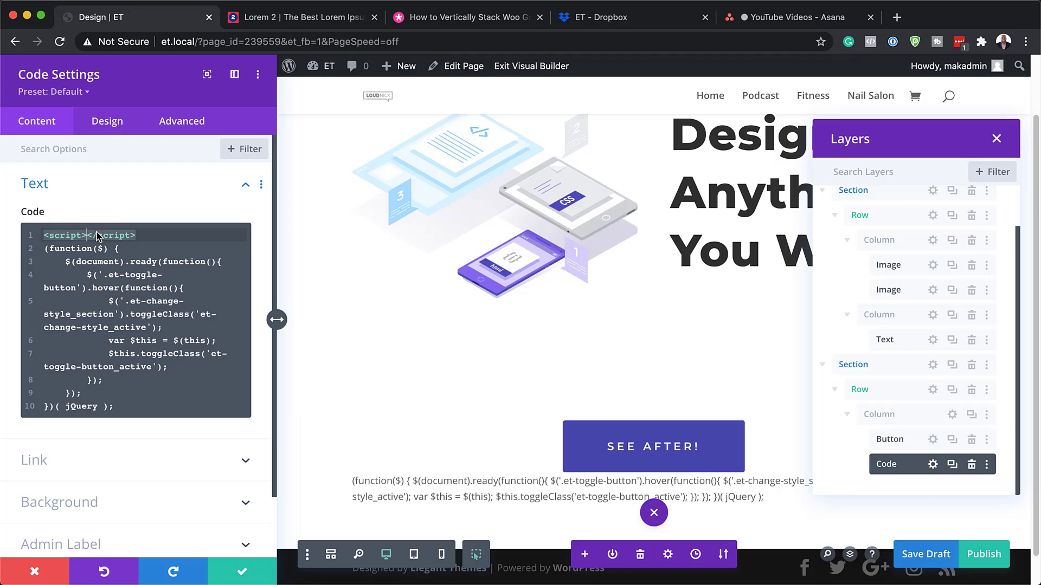
left_click_drag(87, 234, 146, 235)
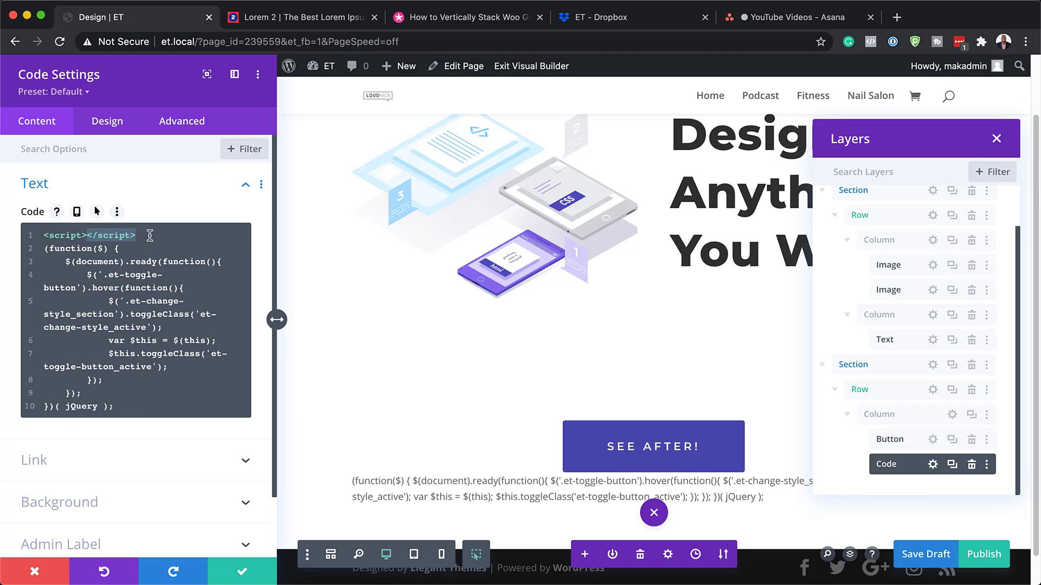
key("ctrl+x")
left_click(139, 407)
key("Return")
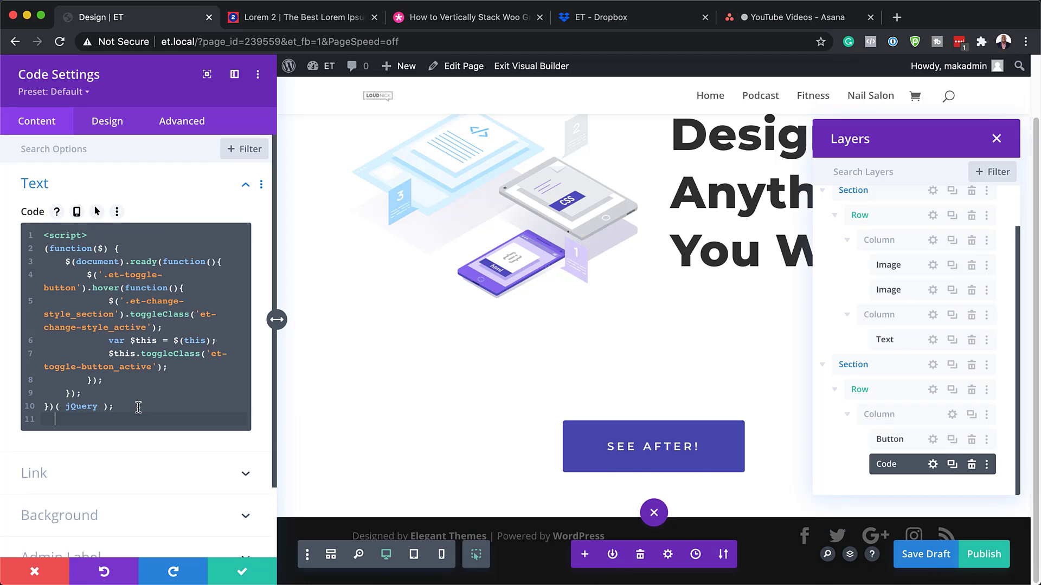
key("ctrl+v")
left_click_drag(44, 237, 106, 233)
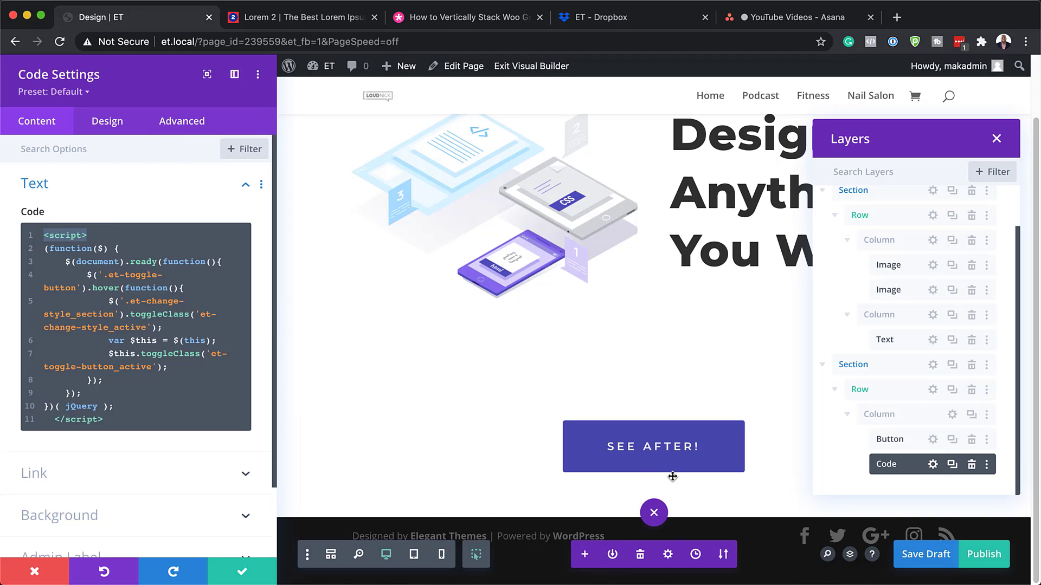
Insert blank lines above the script and add an empty style block there with opening and closing style tags.
left_click(169, 227)
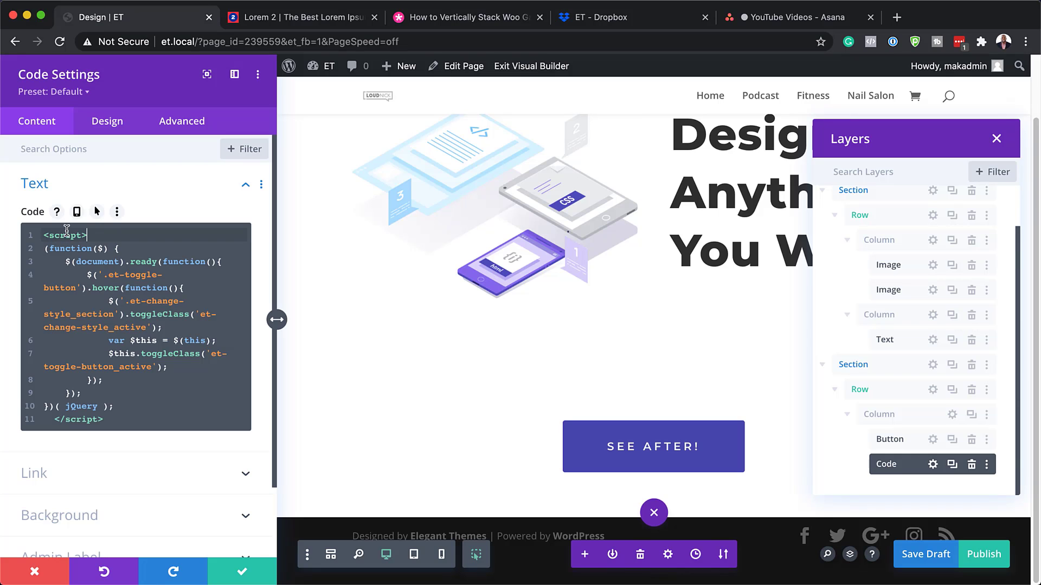
left_click(46, 234, "shift")
key("Return")
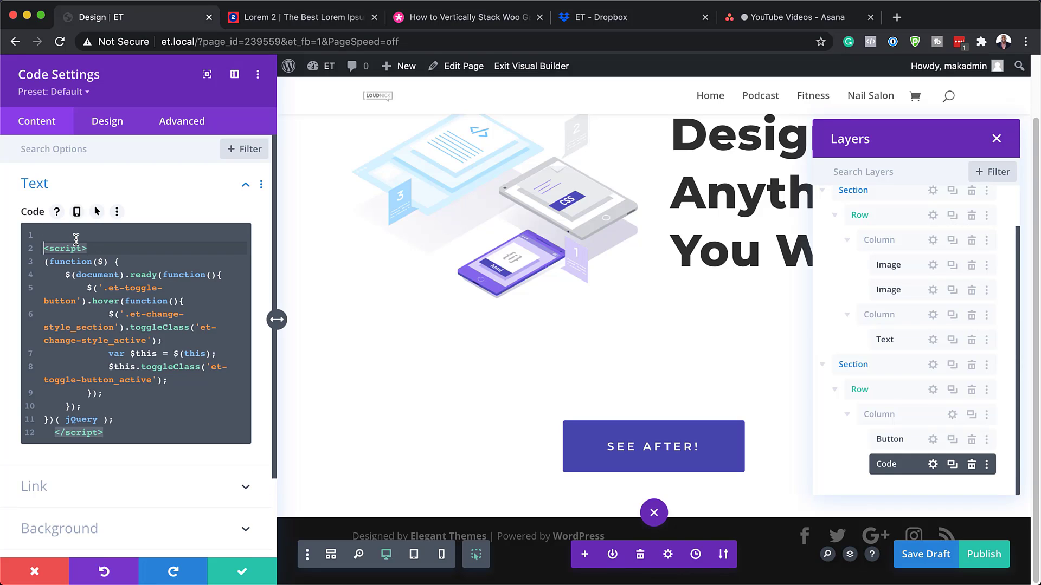
key("Return")
key("Return")
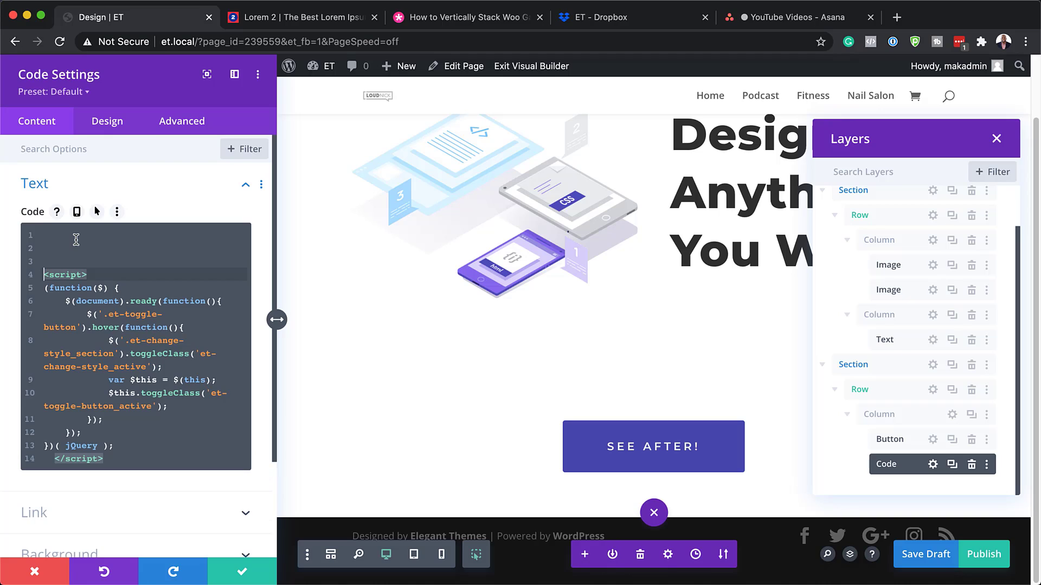
left_click(76, 239)
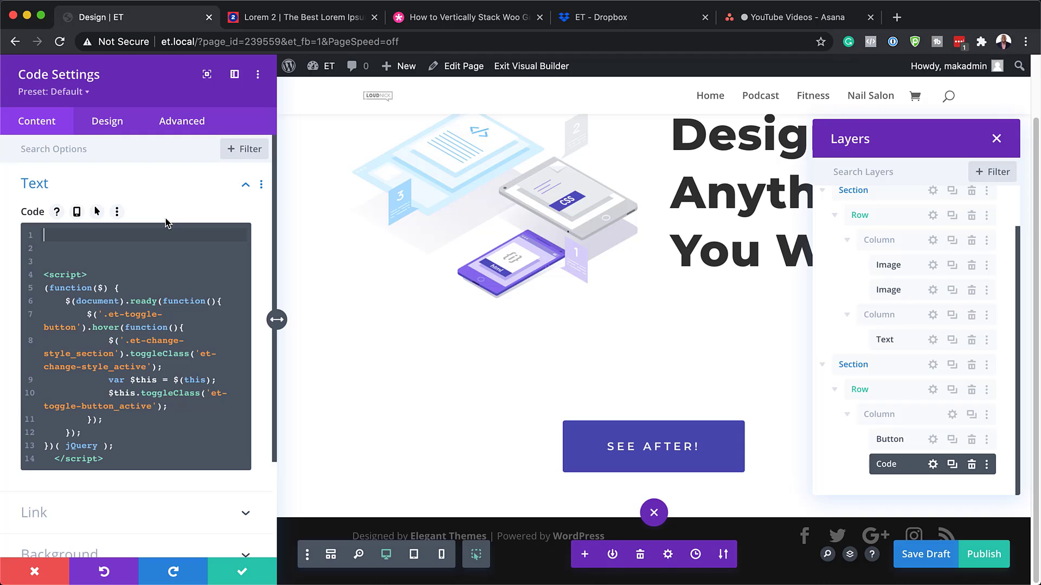
type("<")
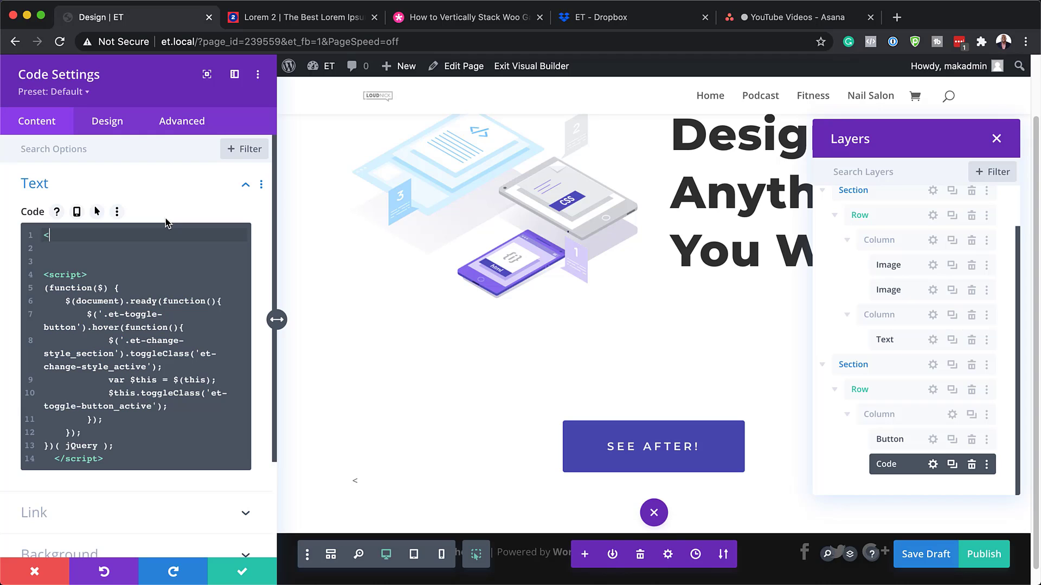
type("style></style>")
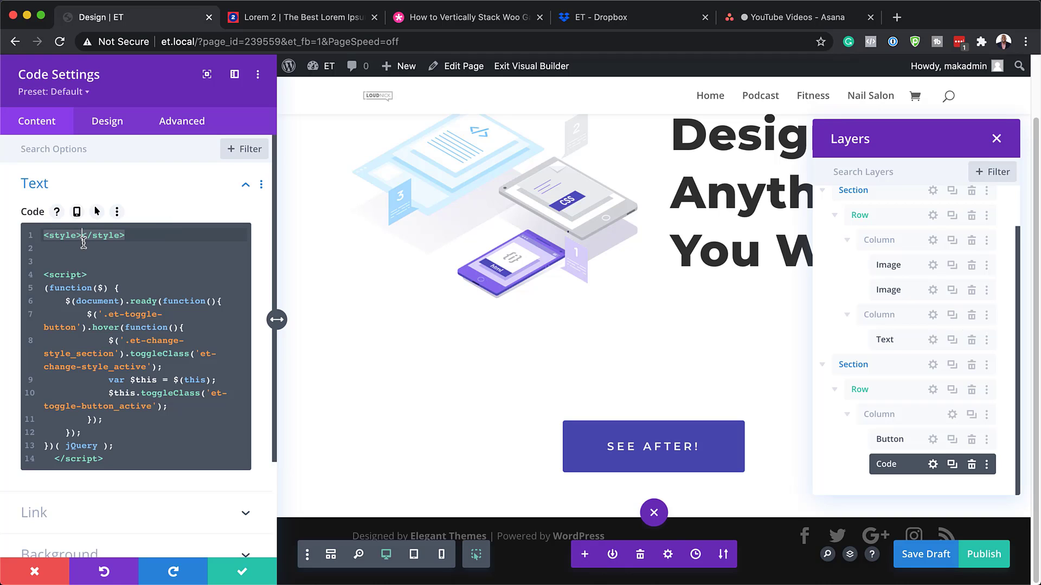
key("Return")
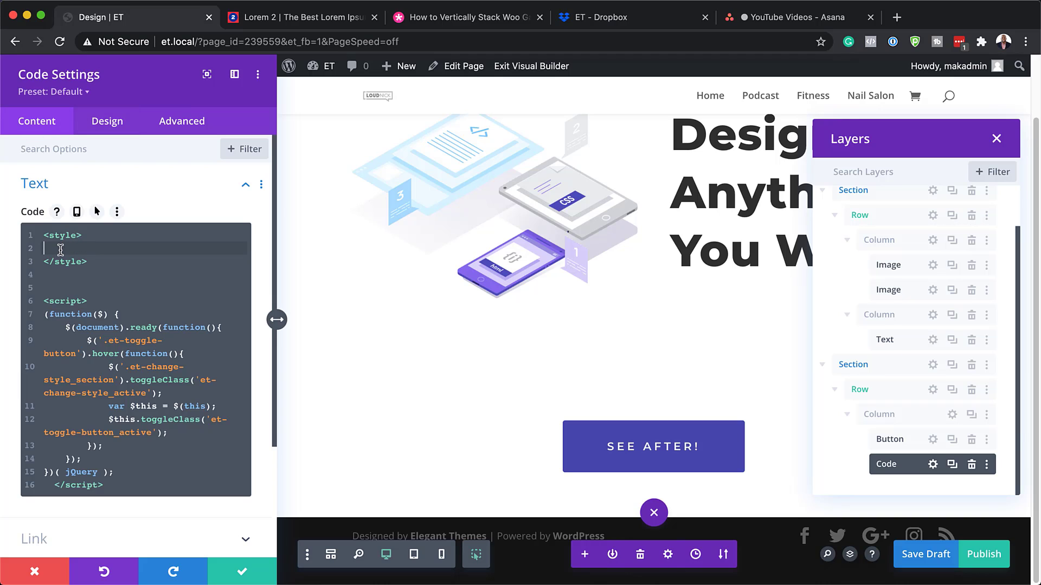
Paste style rules giving the active section background #484db0 !important, .et-after-image opacity(100%) and .et-before-image opacity(0%) in the active state.
key("cmd+v")
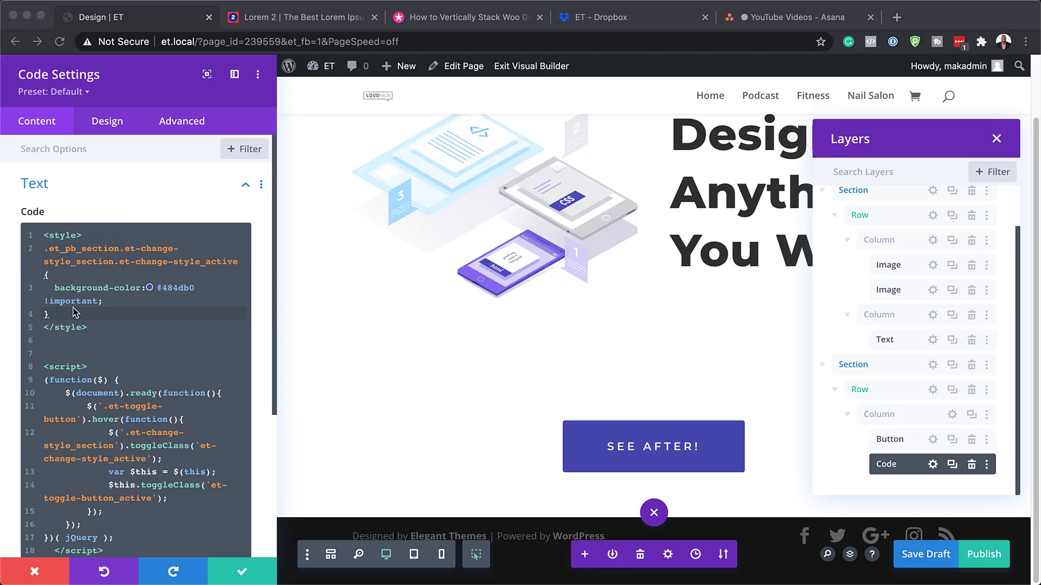
key("Return")
key("Return")
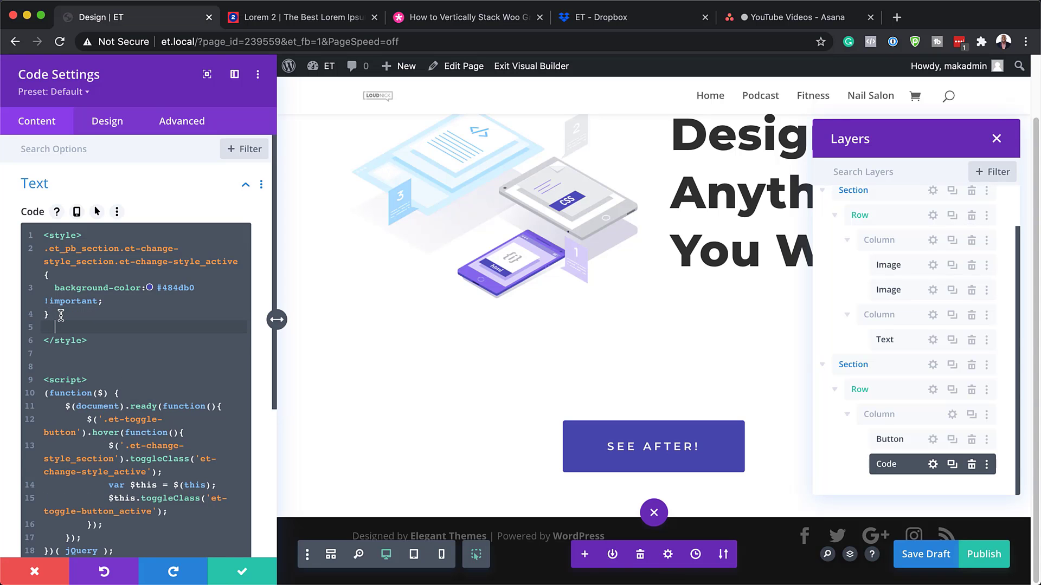
key("super+v")
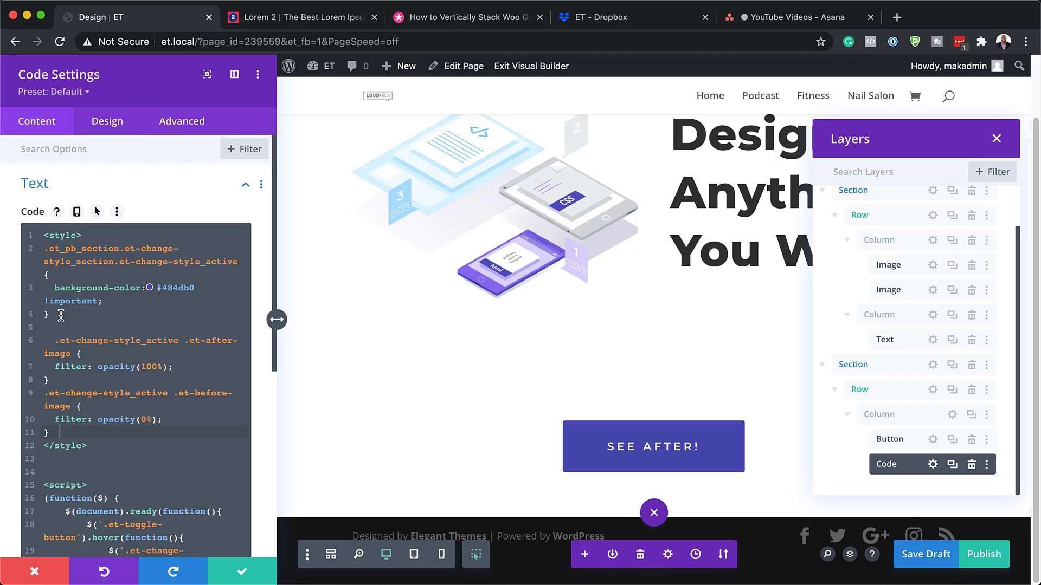
Add rules for #ffffff and #67ddc1 text, the active button's scale(1.1) and #67ddc1 !important background, and 0.3s transitions; save the module and page.
key("Return")
key("Return")
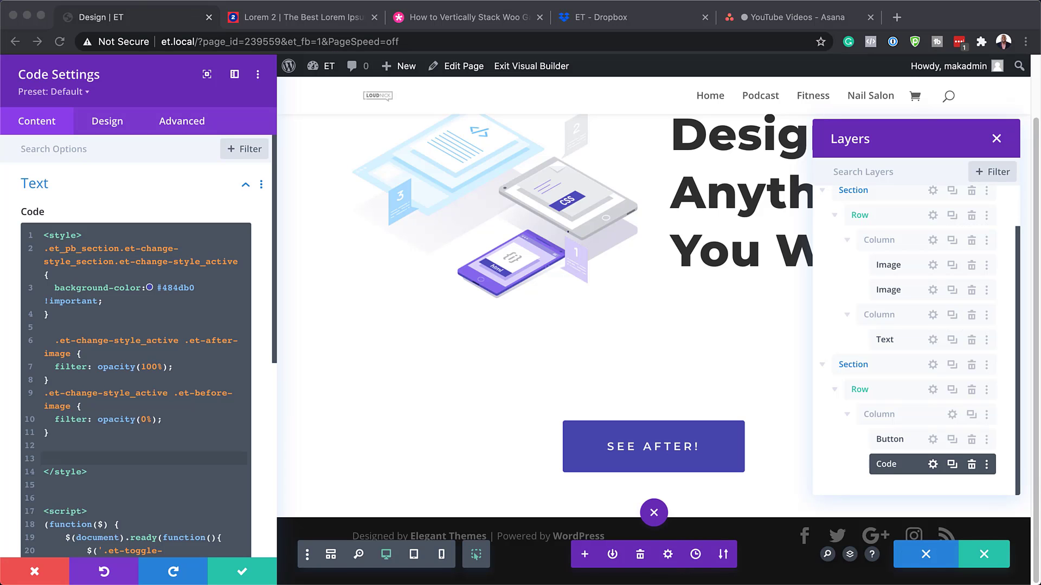
left_click(67, 459)
key("super+v")
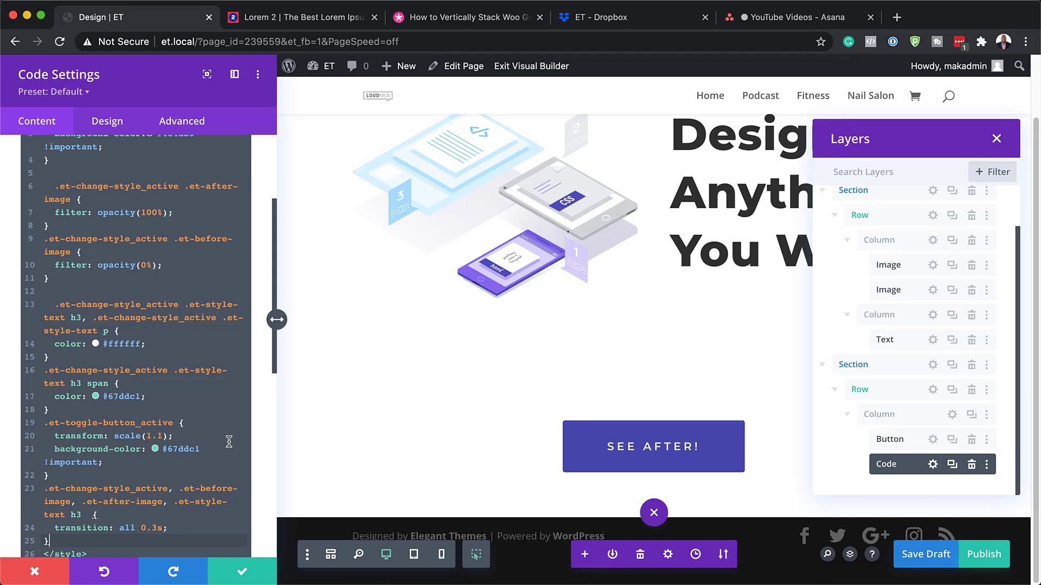
left_click(241, 576)
key("super+s")
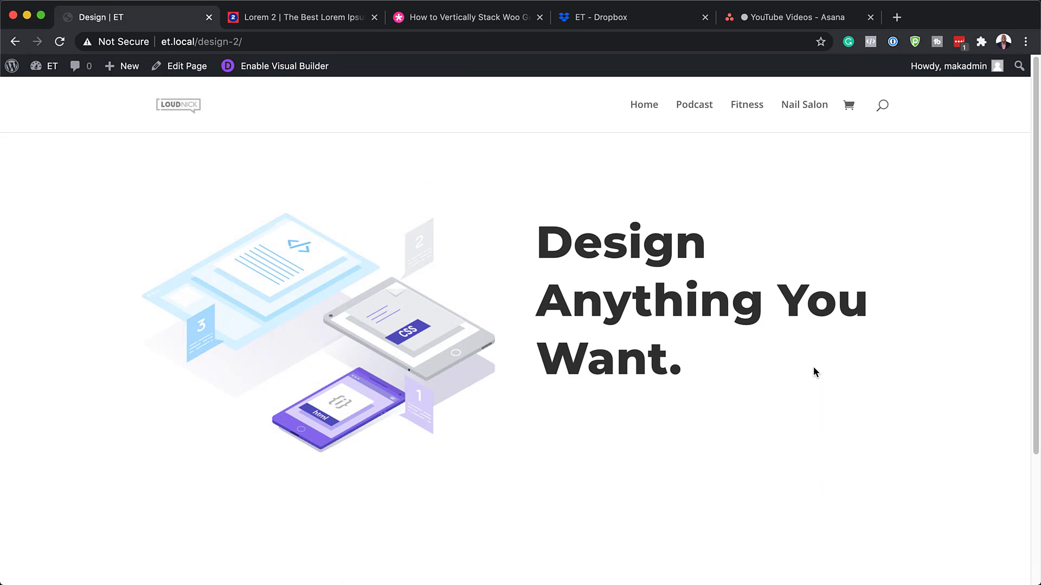
Test the "See After!" button's hover effect on the live Design page, checking the section background, images and heading.
scroll(824, 374, "down", 5)
mouse_move(544, 480)
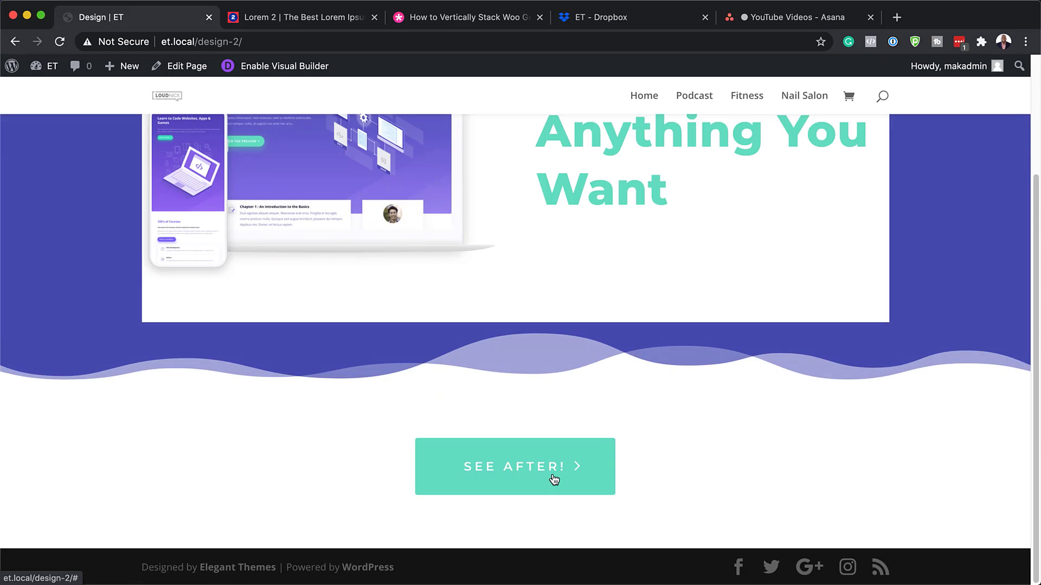
scroll(799, 461, "up", 2)
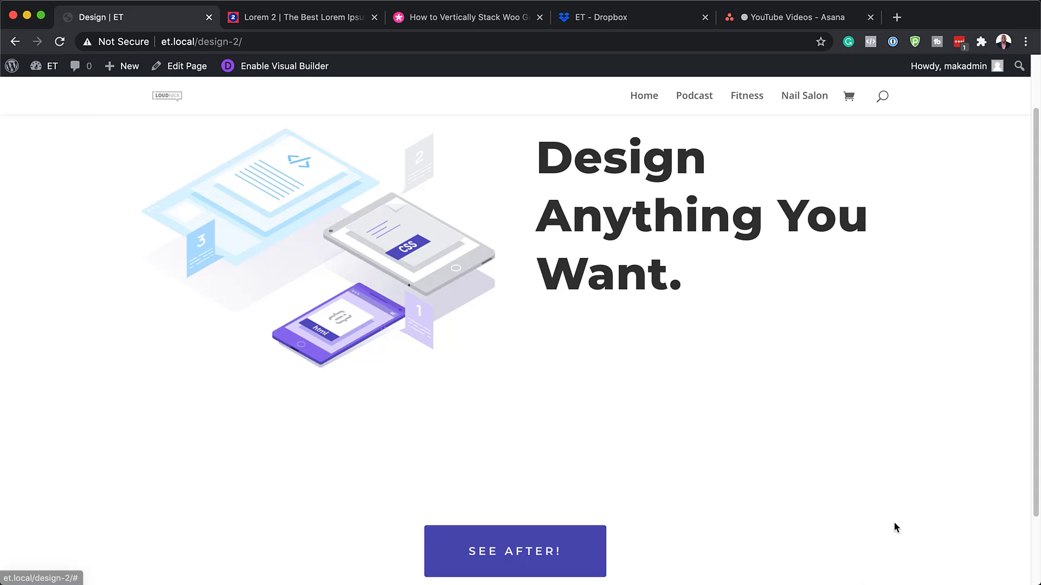
mouse_move(550, 539)
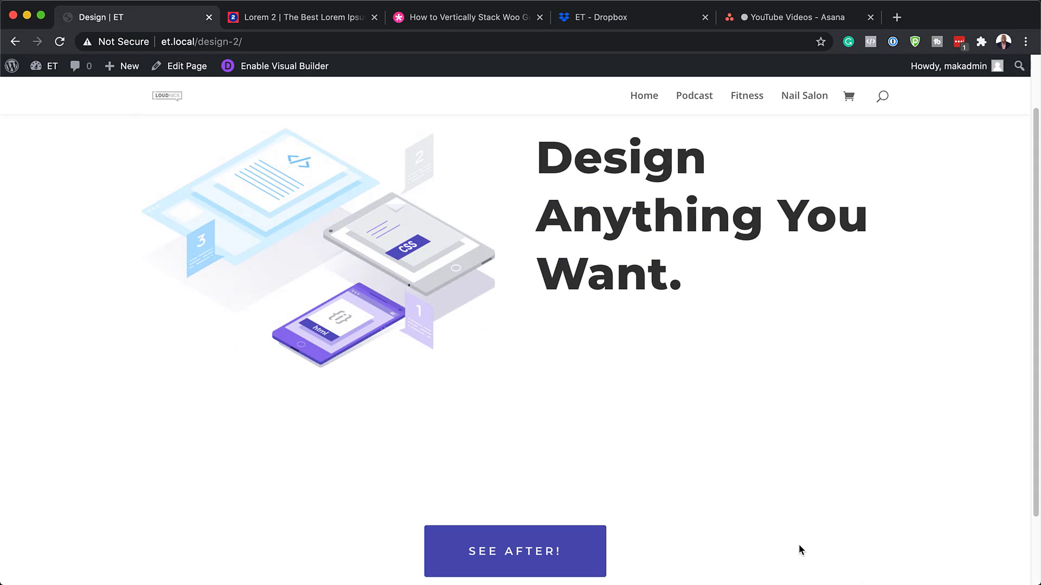
mouse_move(587, 564)
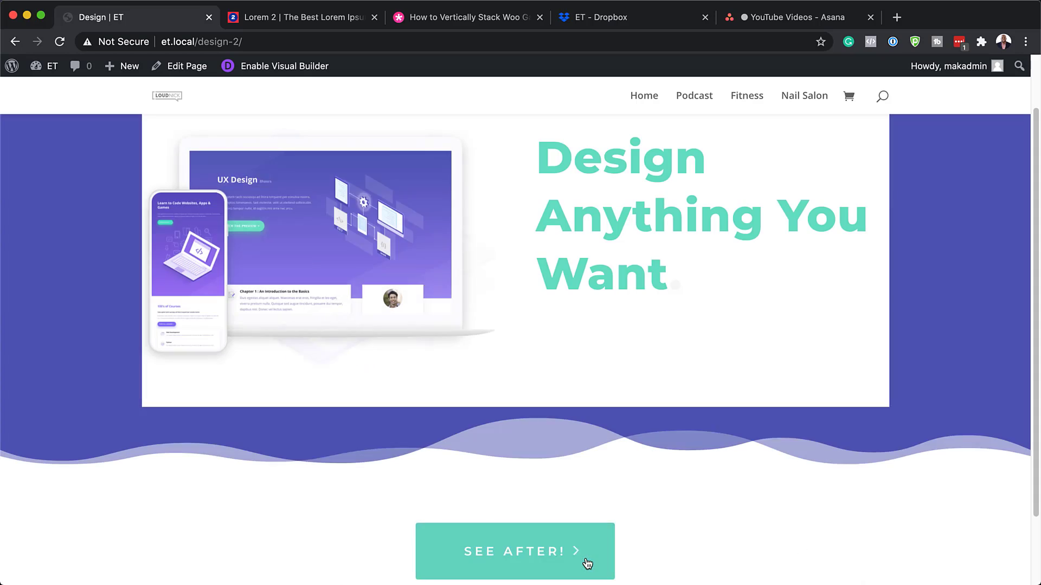